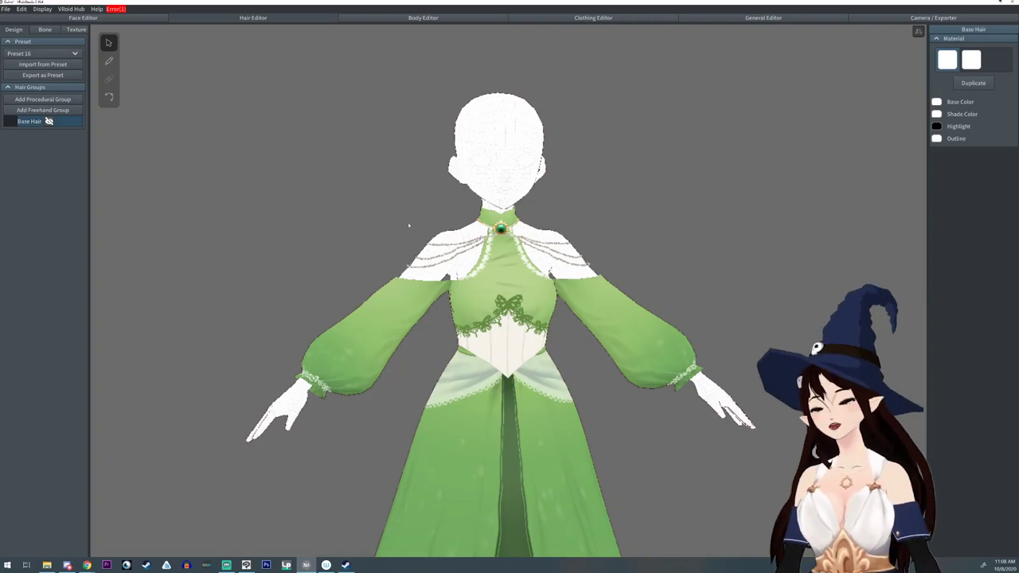
# - Add a freehand hair group to the hair groups for the character
pyautogui.moveTo(410, 225); pyautogui.dragTo(396, 245, button='right')
pyautogui.scroll(3, 394, 229)
pyautogui.scroll(-3, 396, 245)
pyautogui.moveTo(396, 243)
pyautogui.mouseDown(button='middle')
pyautogui.moveTo(398, 256)
pyautogui.moveTo(393, 241)
pyautogui.mouseUp(button='middle')
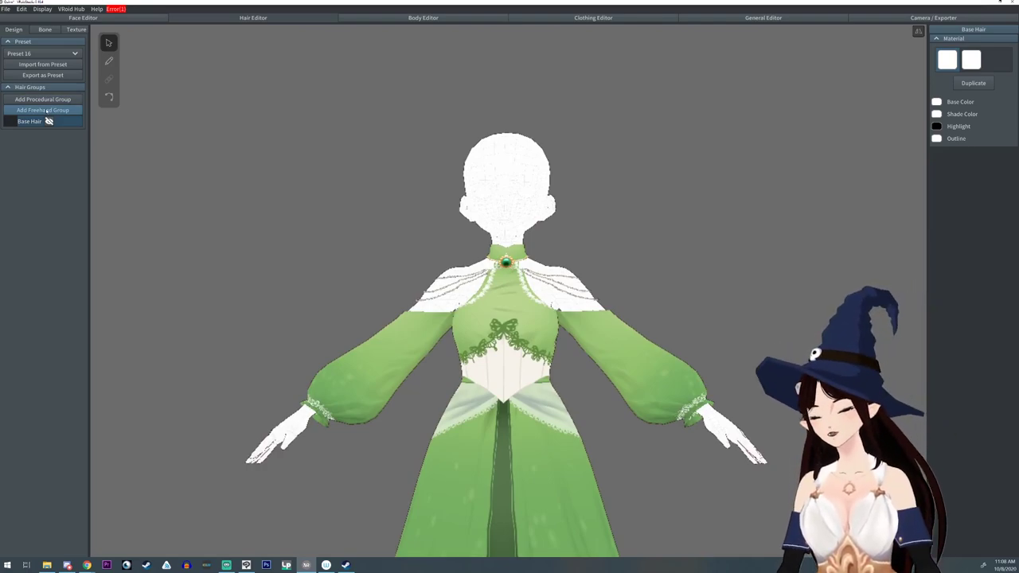
pyautogui.click(46, 110)
pyautogui.scroll(-2, 653, 259)
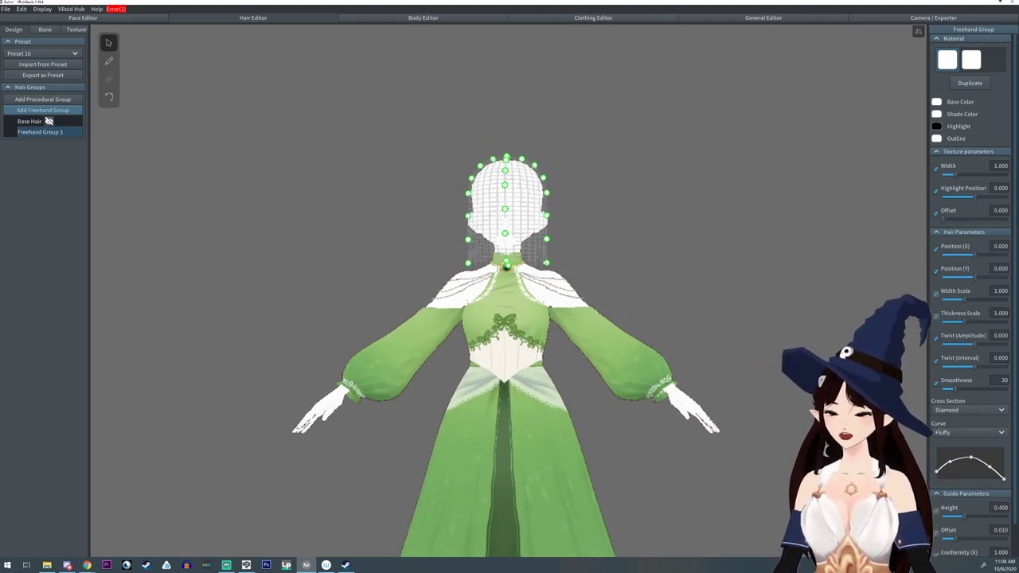
pyautogui.moveTo(546, 262); pyautogui.dragTo(637, 446)
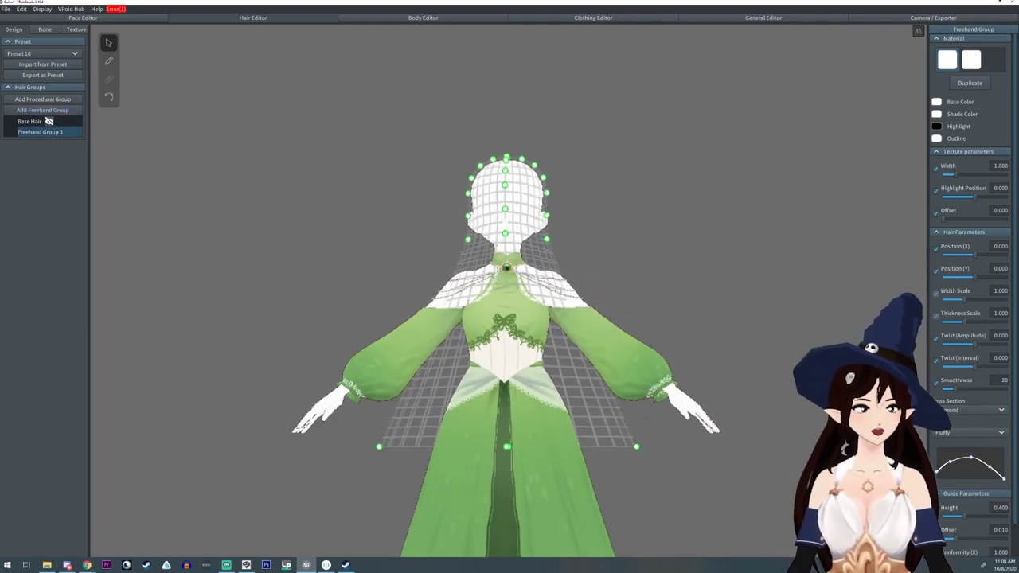
pyautogui.moveTo(546, 239); pyautogui.dragTo(634, 309)
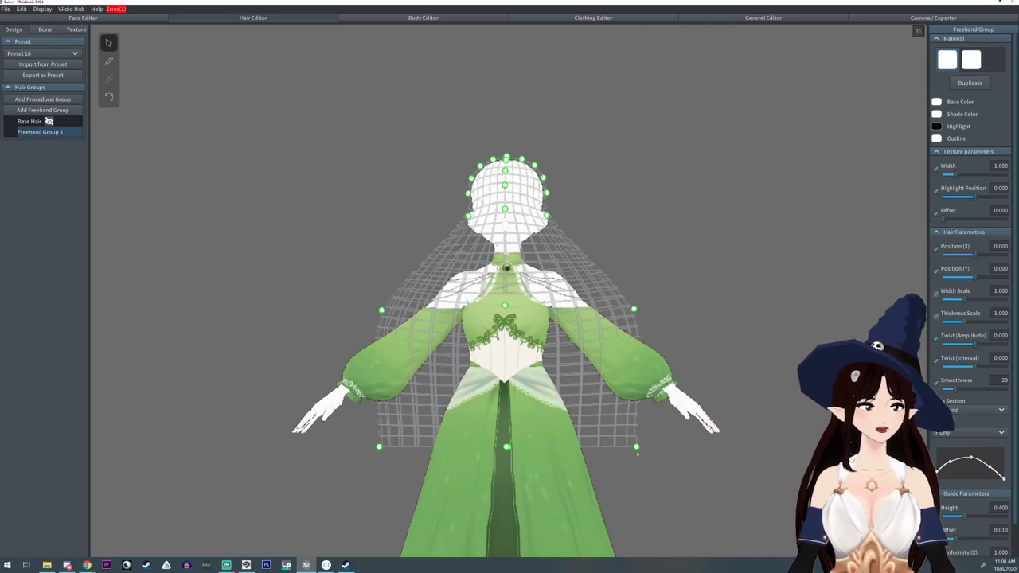
pyautogui.moveTo(637, 451); pyautogui.dragTo(639, 464)
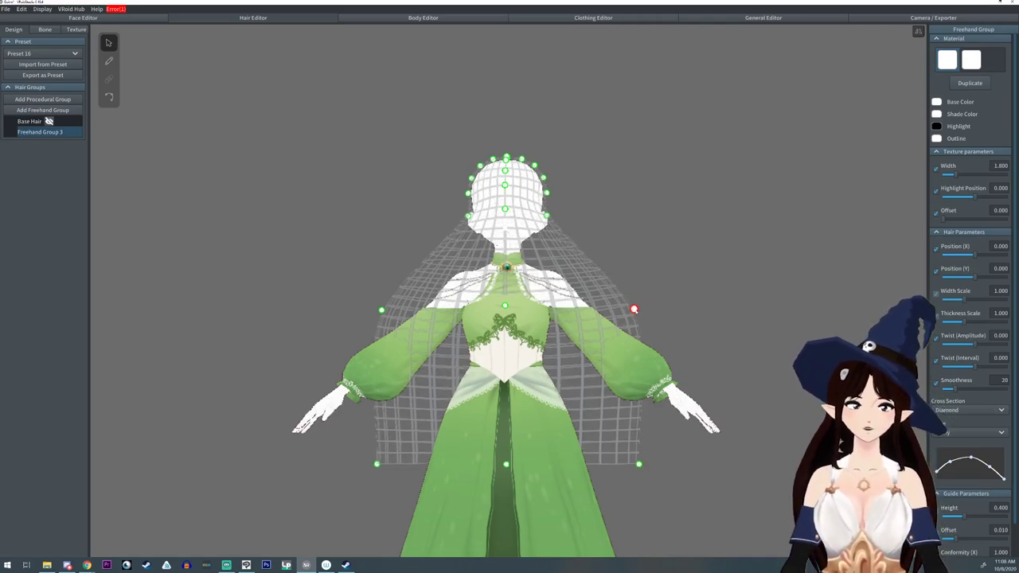
# - Set the hair guide's height to 0.234 and pull its rows of points down and outward to lower the mesh below the head
pyautogui.moveTo(960, 516); pyautogui.dragTo(952, 517)
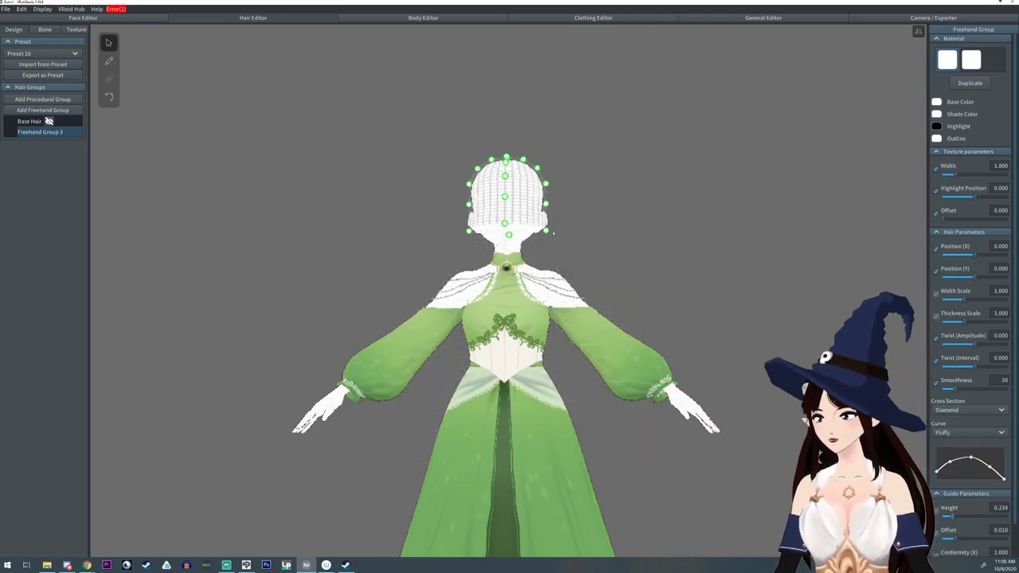
pyautogui.moveTo(546, 231); pyautogui.dragTo(613, 472)
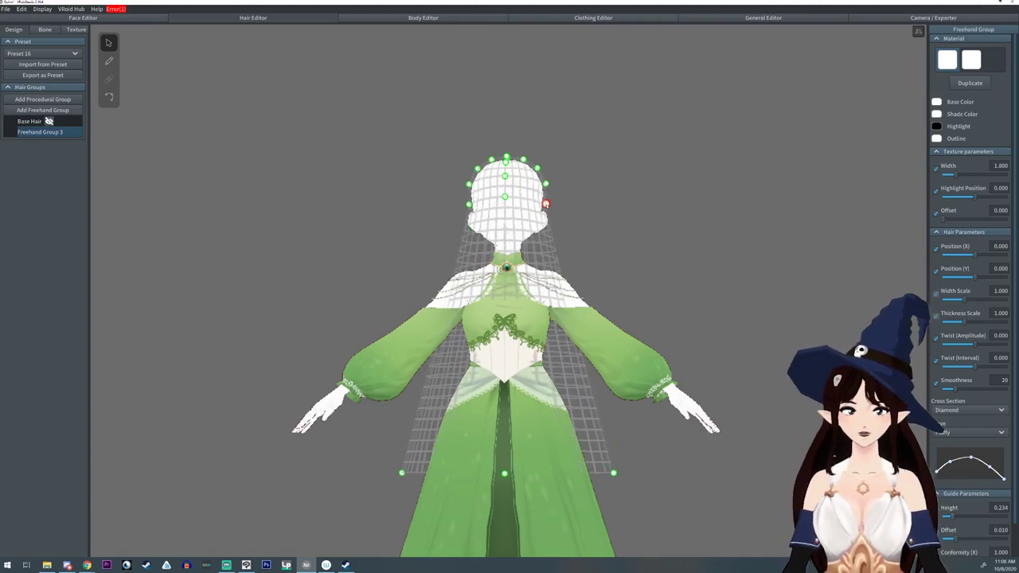
pyautogui.moveTo(545, 204); pyautogui.dragTo(631, 434)
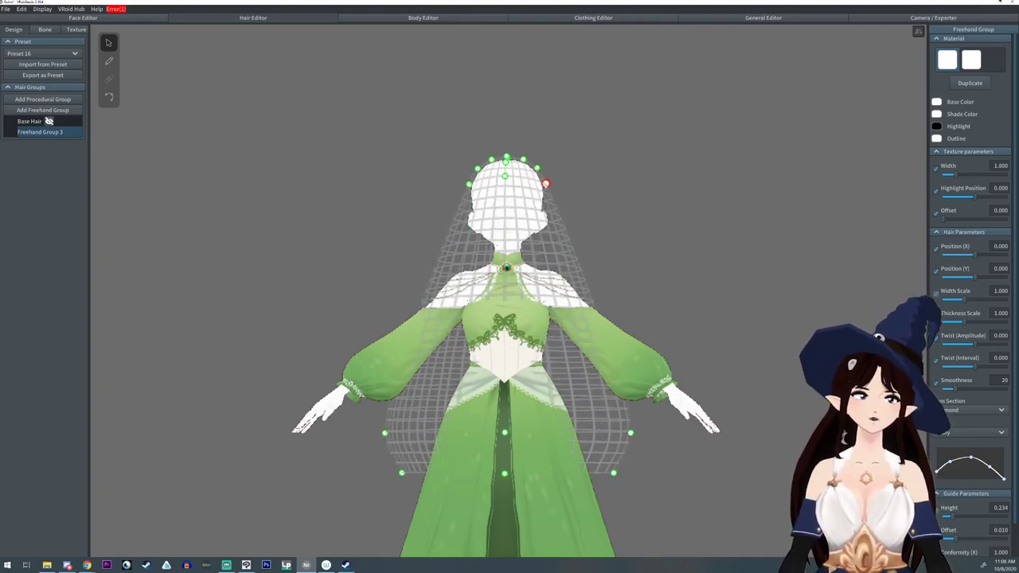
pyautogui.moveTo(545, 183); pyautogui.dragTo(655, 359)
pyautogui.moveTo(538, 168); pyautogui.dragTo(605, 251)
pyautogui.moveTo(574, 218); pyautogui.dragTo(641, 263)
pyautogui.moveTo(507, 158); pyautogui.dragTo(507, 255)
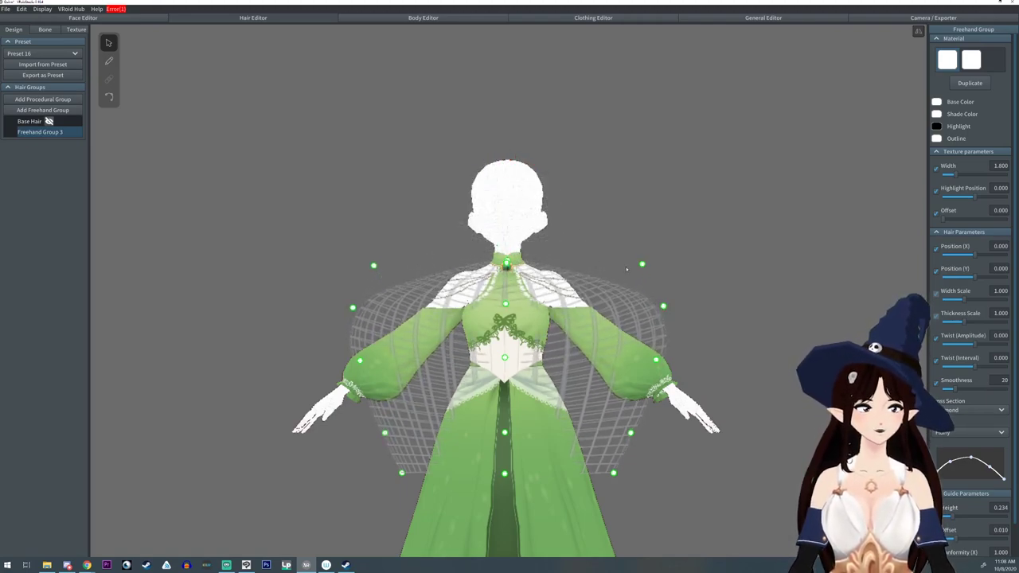
# - Raise the guide's top points to ear height and widen its lower side points into a dome around the arms
pyautogui.moveTo(642, 264); pyautogui.dragTo(605, 216)
pyautogui.moveTo(663, 306); pyautogui.dragTo(658, 298)
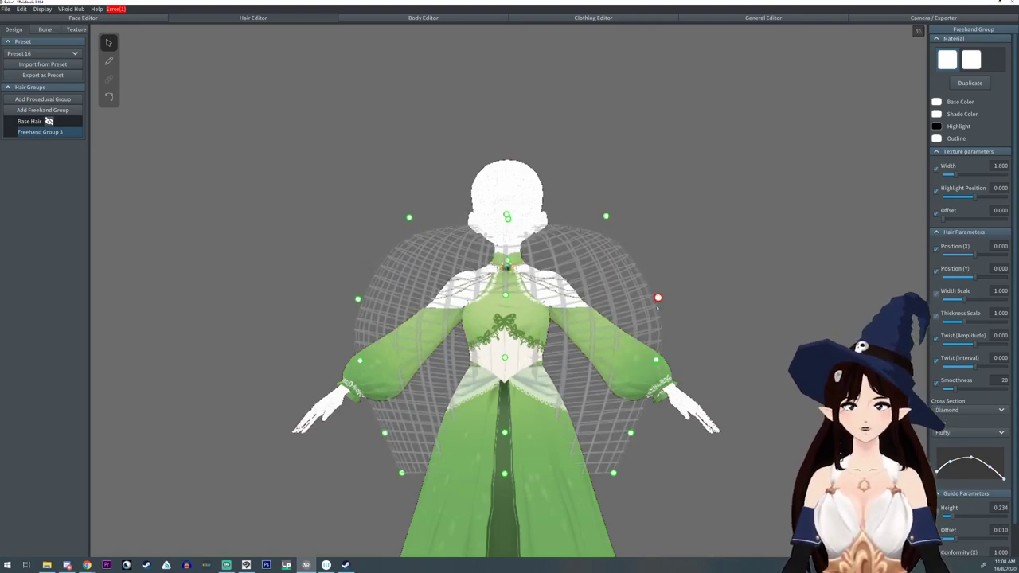
pyautogui.moveTo(631, 433); pyautogui.dragTo(651, 427)
pyautogui.moveTo(614, 473); pyautogui.dragTo(681, 471)
pyautogui.moveTo(651, 428); pyautogui.dragTo(663, 422)
pyautogui.moveTo(655, 360); pyautogui.dragTo(664, 358)
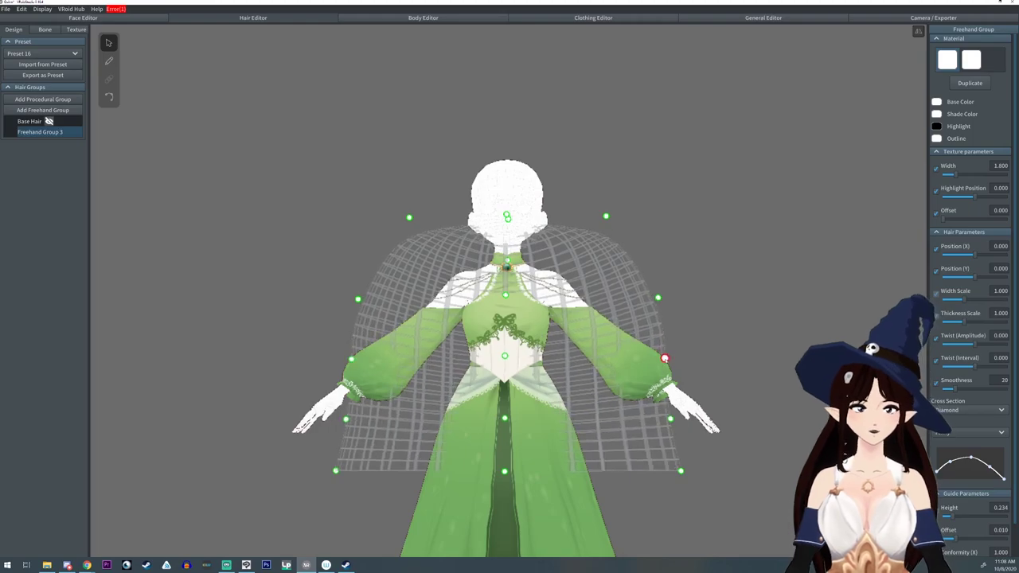
# - Turn off guide mirroring and pull the front guide points well forward of the chest and skirt
pyautogui.moveTo(664, 357); pyautogui.dragTo(549, 406, button='right')
pyautogui.click(918, 31)
pyautogui.moveTo(484, 411); pyautogui.dragTo(377, 406)
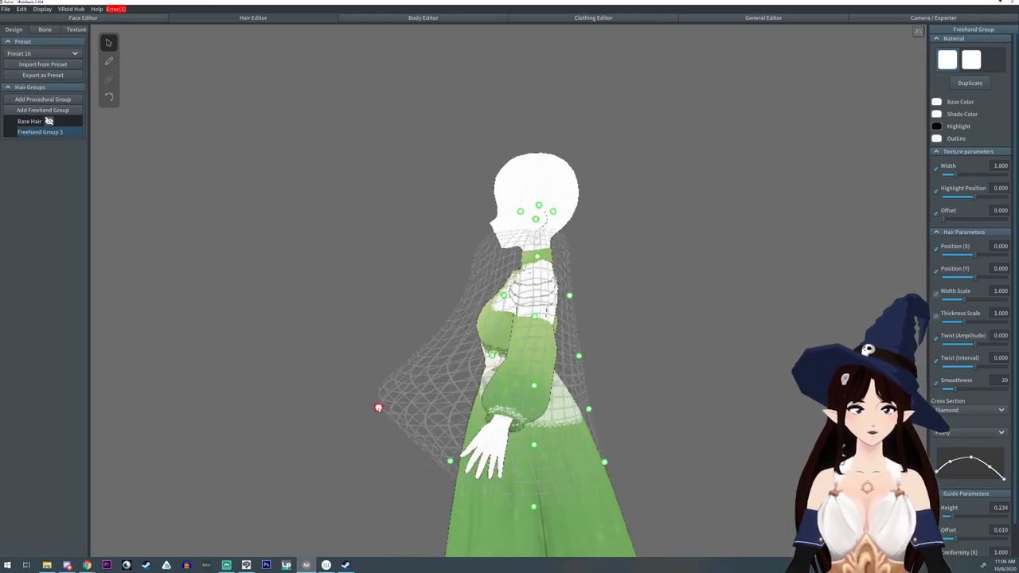
pyautogui.moveTo(450, 461); pyautogui.dragTo(374, 461)
pyautogui.moveTo(504, 295); pyautogui.dragTo(417, 291)
pyautogui.moveTo(492, 355); pyautogui.dragTo(394, 353)
# - Collapse the guide points on the character's right side inward to the body's centre line, from head level to skirt
pyautogui.moveTo(394, 352); pyautogui.dragTo(544, 351, button='right')
pyautogui.moveTo(350, 303); pyautogui.dragTo(485, 295)
pyautogui.moveTo(401, 212); pyautogui.dragTo(490, 211)
pyautogui.moveTo(343, 363); pyautogui.dragTo(483, 368)
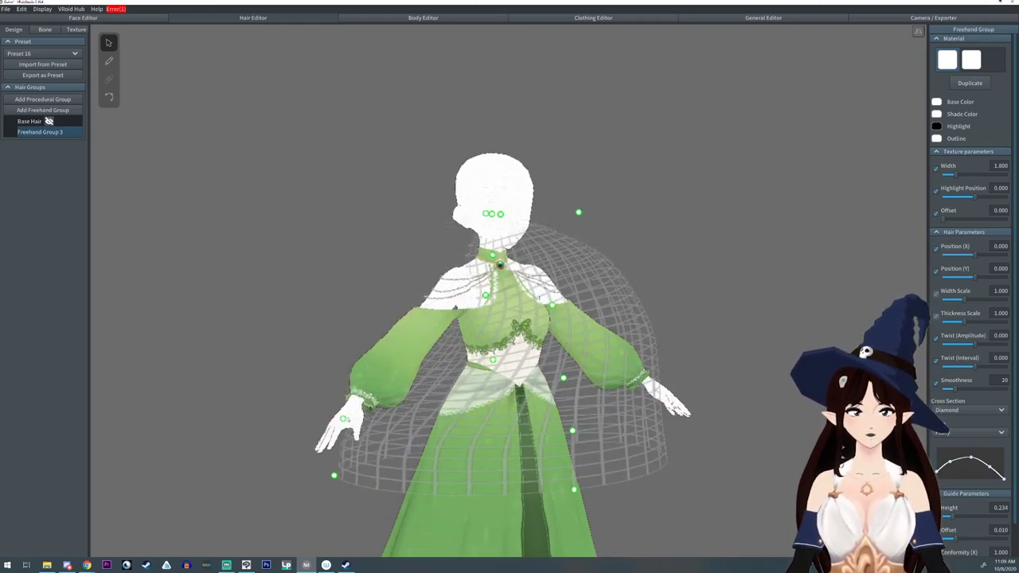
pyautogui.moveTo(343, 419); pyautogui.dragTo(484, 424)
pyautogui.moveTo(335, 476); pyautogui.dragTo(484, 476)
# - Align the rear guide points with the centre of the back and raise the two lowest ones slightly
pyautogui.moveTo(485, 476); pyautogui.dragTo(661, 462, button='right')
pyautogui.moveTo(534, 304); pyautogui.dragTo(522, 307)
pyautogui.moveTo(537, 380); pyautogui.dragTo(522, 382)
pyautogui.moveTo(542, 424); pyautogui.dragTo(525, 423)
pyautogui.moveTo(526, 424); pyautogui.dragTo(511, 425, button='right')
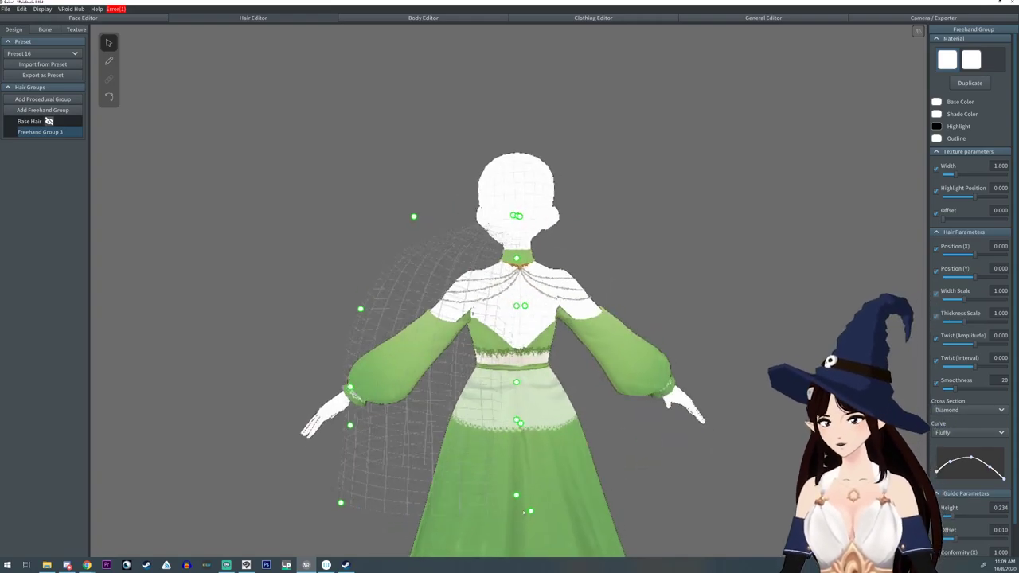
pyautogui.moveTo(521, 424); pyautogui.dragTo(519, 412)
pyautogui.moveTo(529, 510); pyautogui.dragTo(526, 495)
# - Pull the rear guide points away from the back in side view to round out the mesh behind the body
pyautogui.moveTo(469, 354); pyautogui.dragTo(382, 320, button='right')
pyautogui.moveTo(572, 376); pyautogui.dragTo(582, 374)
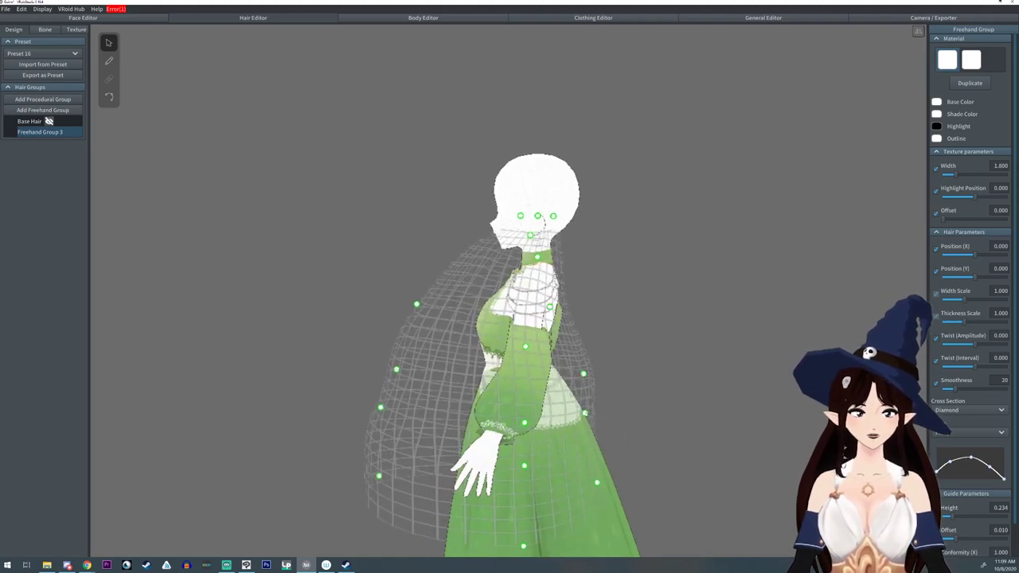
pyautogui.moveTo(585, 413); pyautogui.dragTo(602, 414)
pyautogui.moveTo(596, 483); pyautogui.dragTo(633, 480)
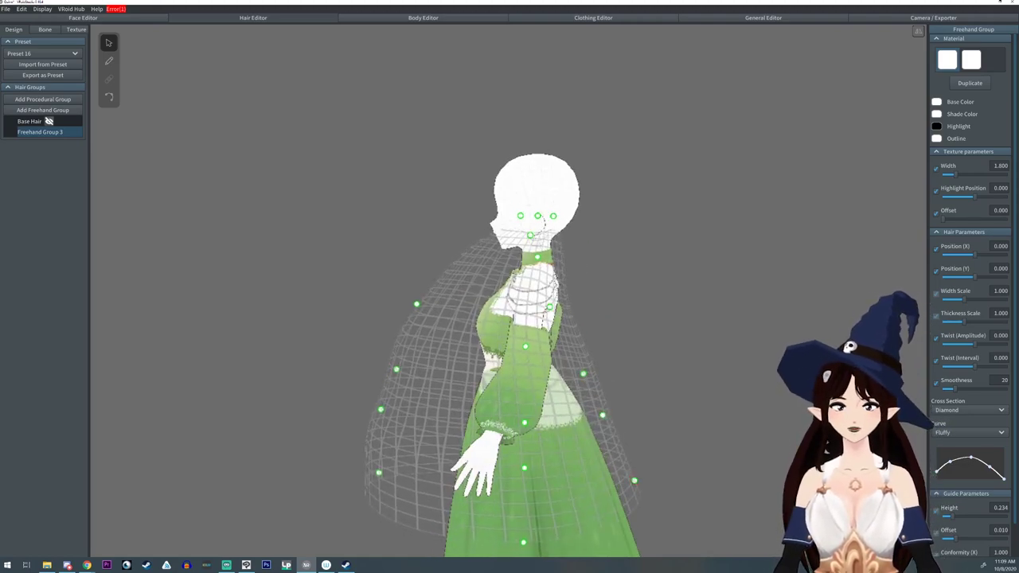
pyautogui.moveTo(549, 306); pyautogui.dragTo(568, 304)
pyautogui.moveTo(582, 373); pyautogui.dragTo(595, 369)
pyautogui.moveTo(634, 480); pyautogui.dragTo(622, 488)
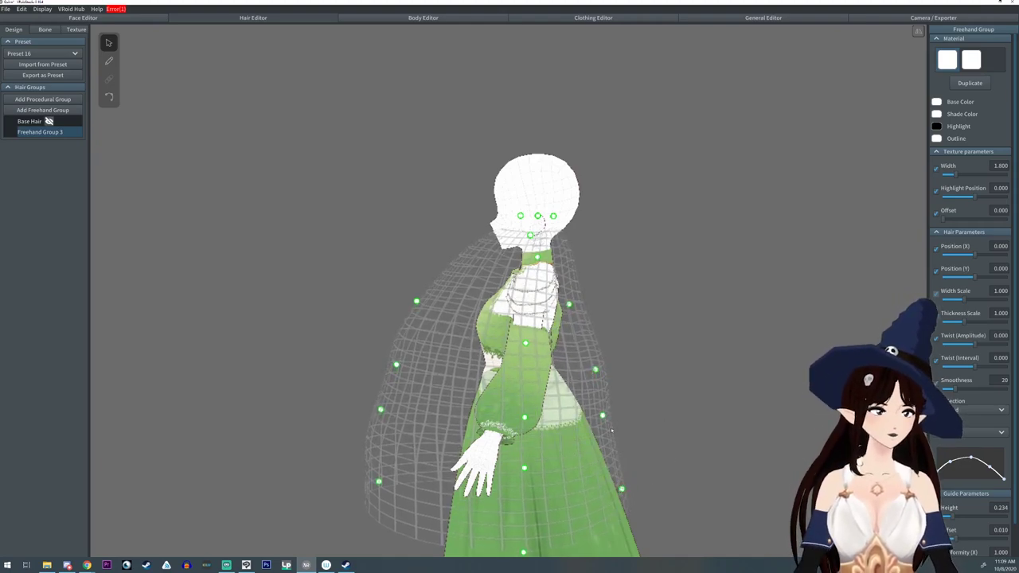
pyautogui.moveTo(603, 416); pyautogui.dragTo(615, 425)
pyautogui.moveTo(595, 368); pyautogui.dragTo(605, 360)
pyautogui.click(569, 304)
pyautogui.moveTo(569, 304); pyautogui.dragTo(594, 296)
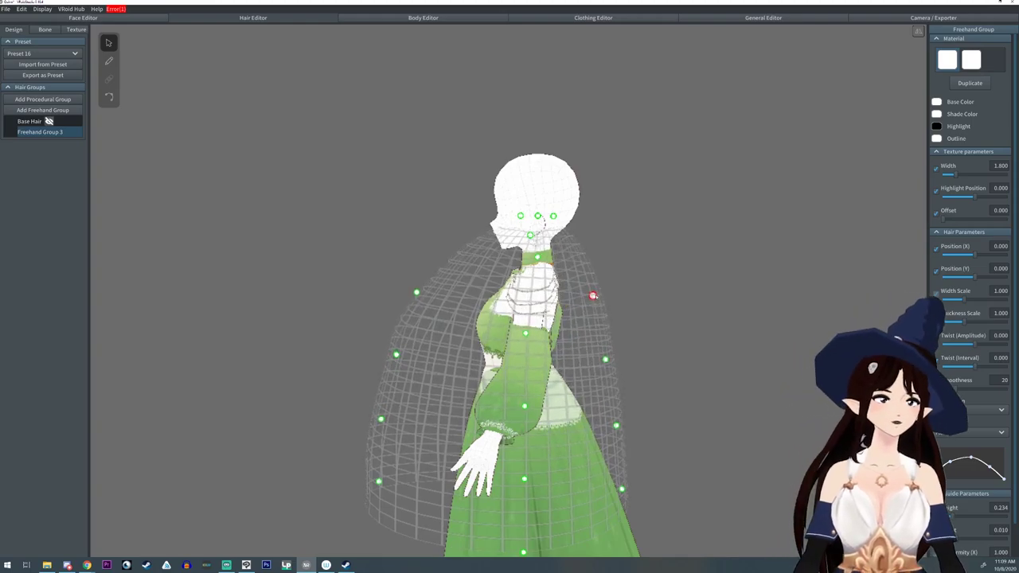
pyautogui.moveTo(692, 296); pyautogui.dragTo(618, 328, button='right')
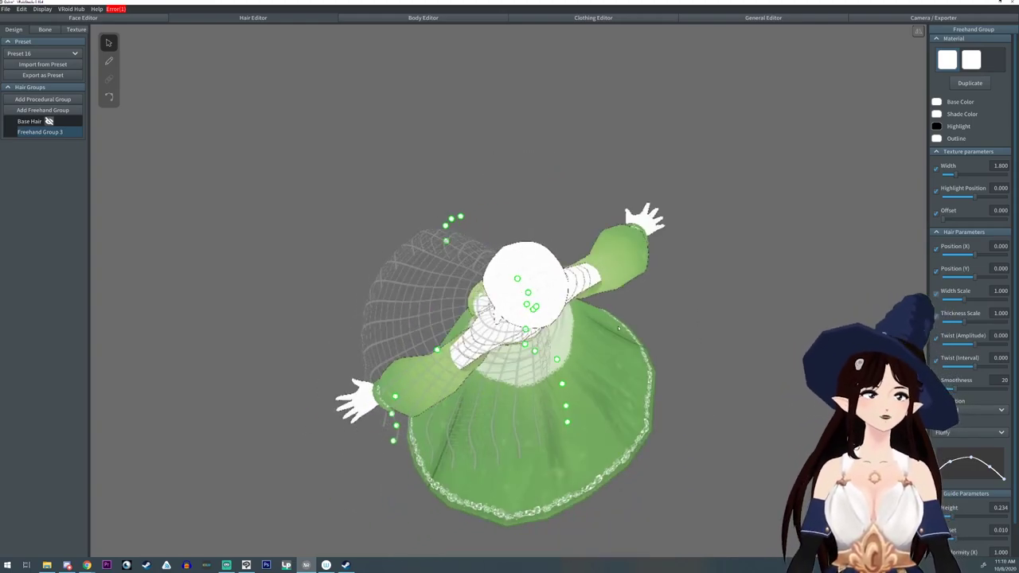
pyautogui.moveTo(535, 442); pyautogui.dragTo(488, 387, button='right')
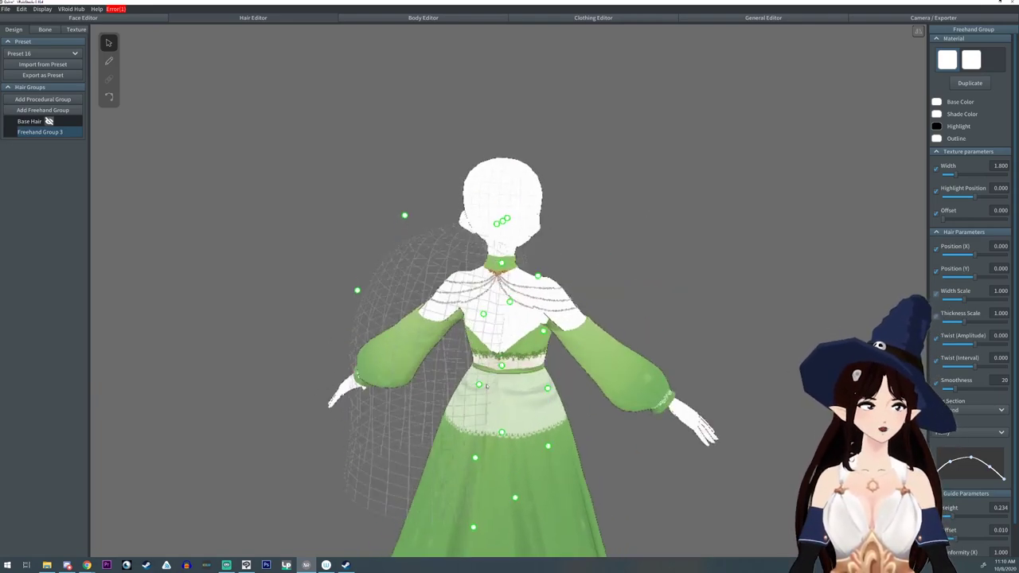
pyautogui.moveTo(500, 338); pyautogui.dragTo(415, 305, button='right')
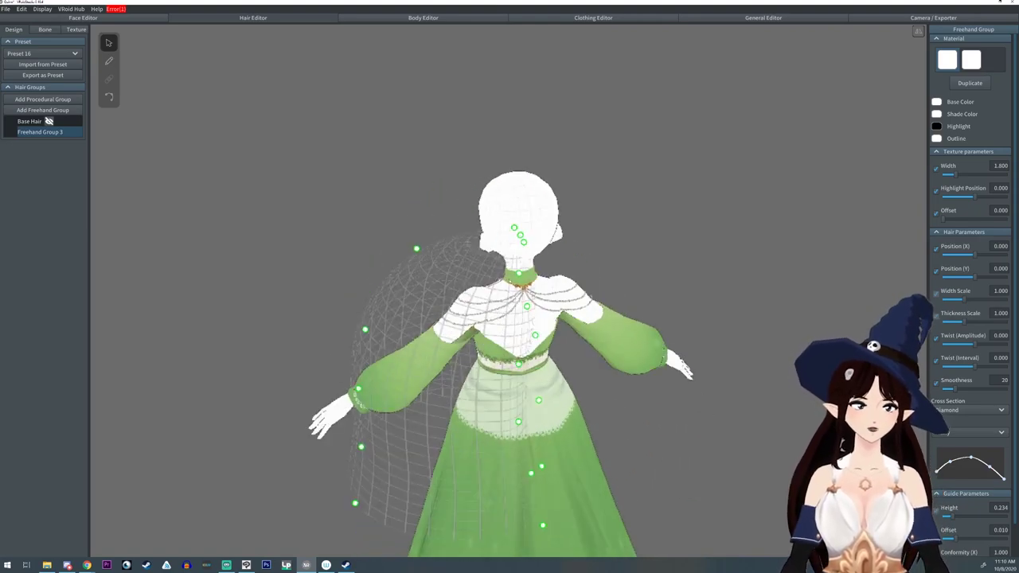
pyautogui.moveTo(510, 281); pyautogui.dragTo(523, 282, button='right')
pyautogui.moveTo(556, 334); pyautogui.dragTo(479, 348, button='right')
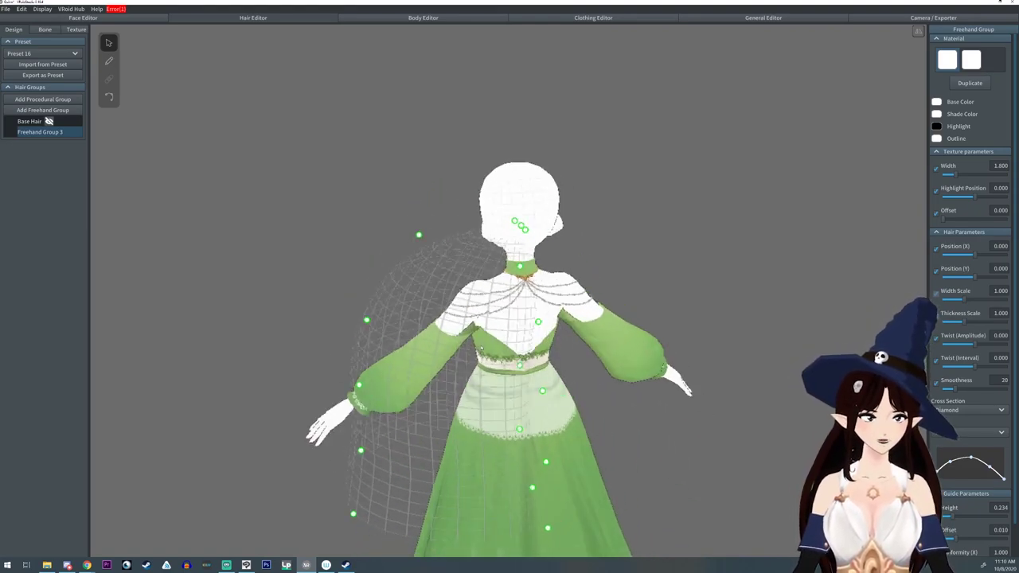
pyautogui.moveTo(638, 371)
pyautogui.mouseDown(button='right')
pyautogui.moveTo(621, 374)
pyautogui.moveTo(635, 376)
pyautogui.mouseUp(button='right')
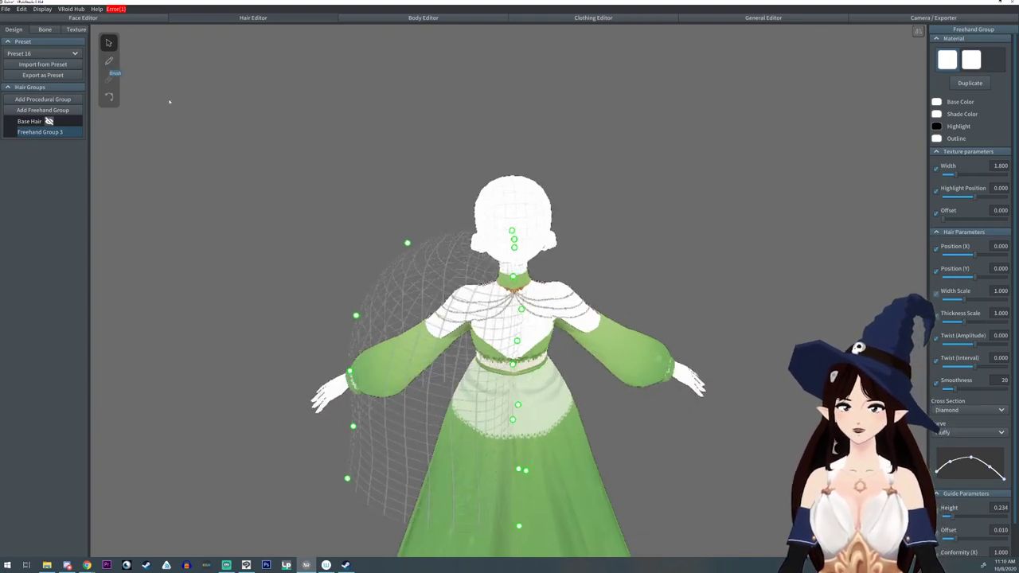
# - Configure the hair brush with a Diamond cross section, Fluffy curve, width 0.054 and thickness 0.049
pyautogui.click(109, 62)
pyautogui.moveTo(324, 189); pyautogui.dragTo(332, 192, button='right')
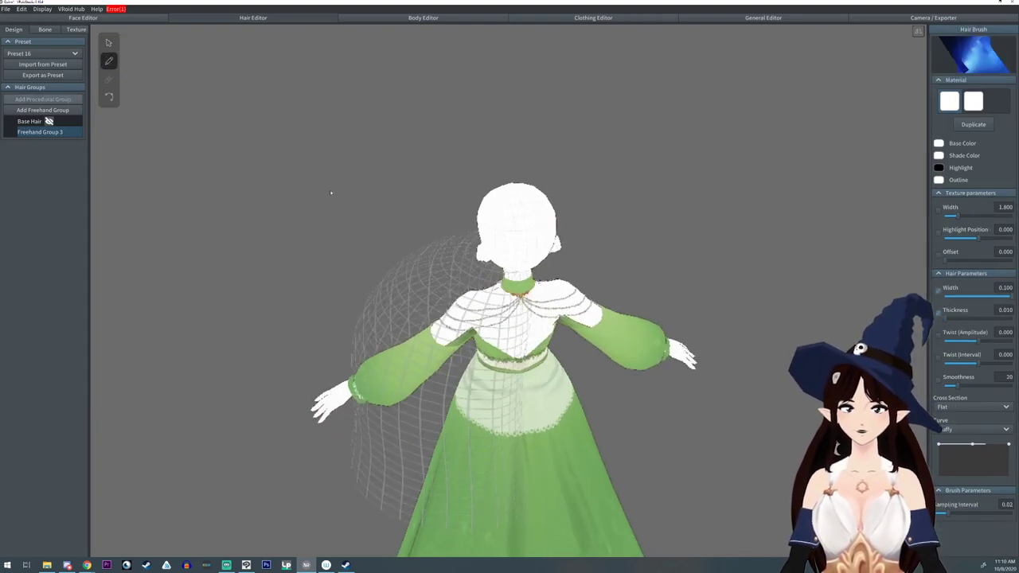
pyautogui.click(970, 406)
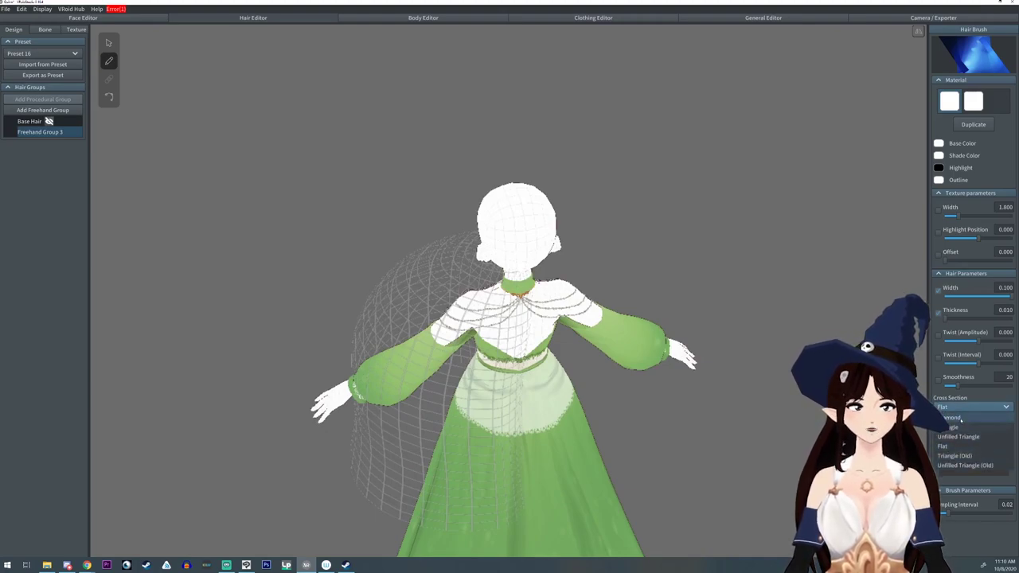
pyautogui.click(961, 418)
pyautogui.click(959, 430)
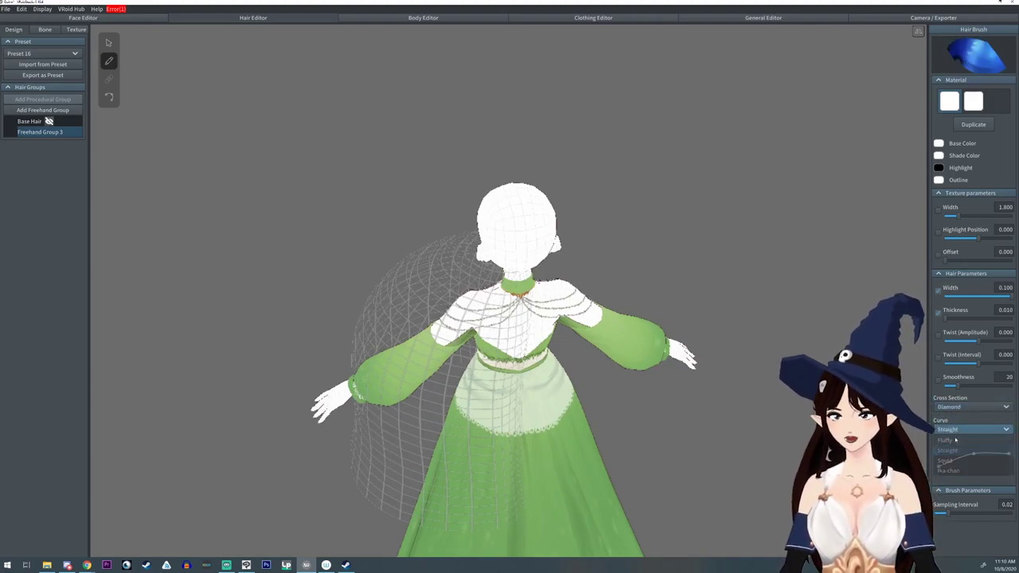
pyautogui.click(955, 439)
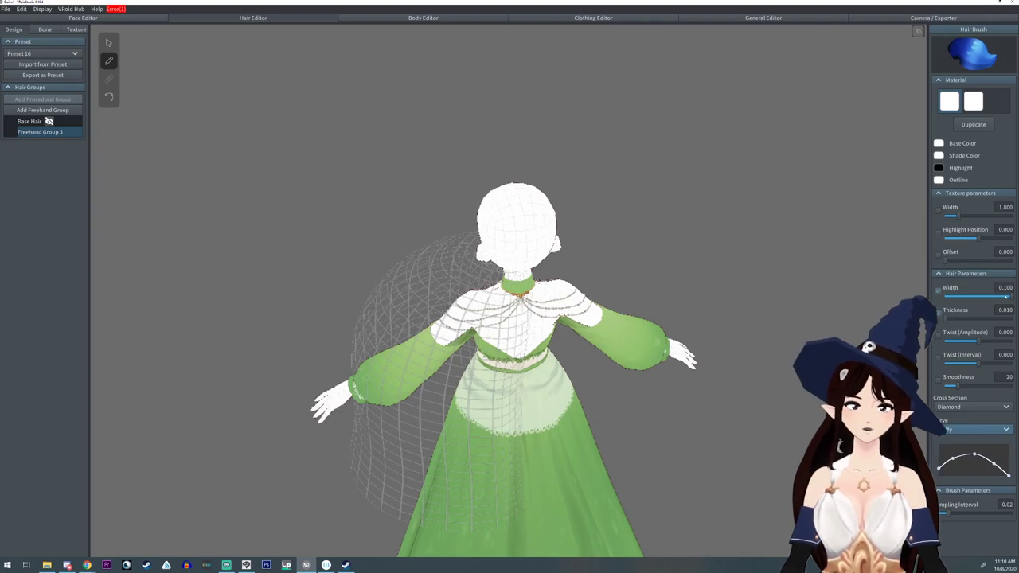
pyautogui.moveTo(1005, 296)
pyautogui.mouseDown()
pyautogui.moveTo(973, 297)
pyautogui.moveTo(972, 318)
pyautogui.moveTo(978, 290)
pyautogui.mouseUp()
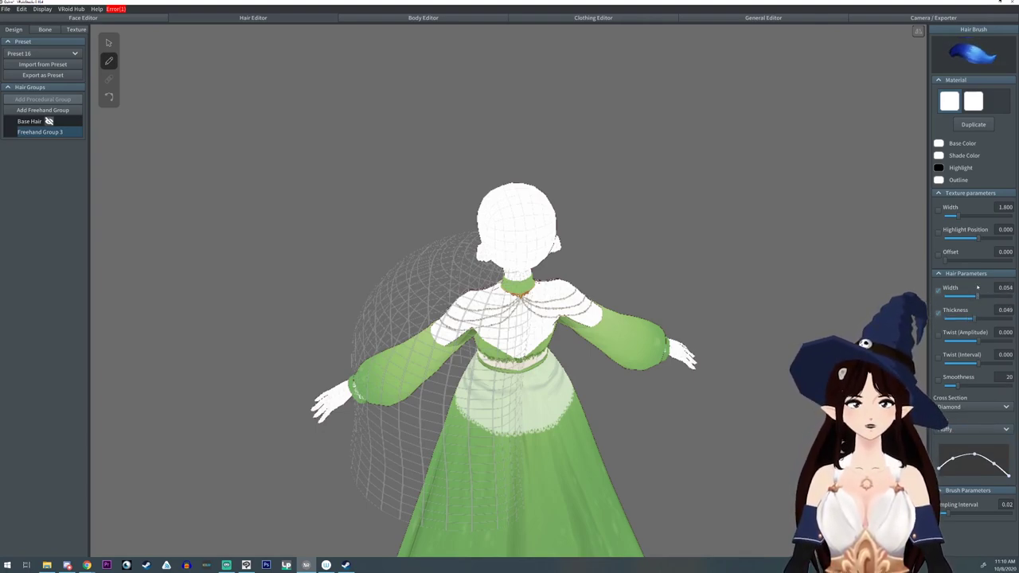
# - Draw one curved strand on the guide from the middle of the back over the left shoulder and down past the hand
pyautogui.moveTo(746, 372); pyautogui.dragTo(620, 309, button='right')
pyautogui.click(109, 44)
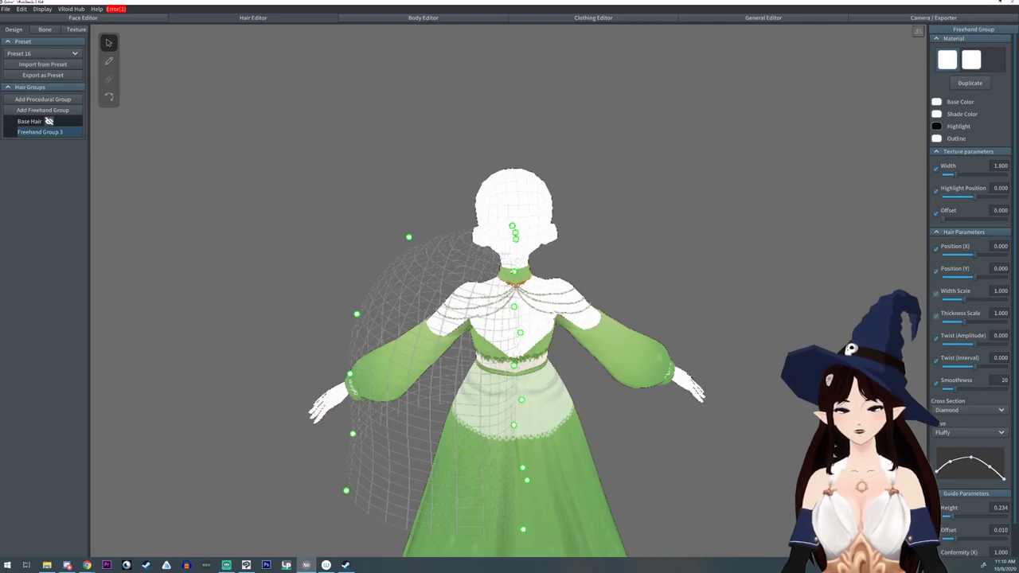
pyautogui.click(109, 61)
pyautogui.moveTo(226, 120); pyautogui.dragTo(263, 137, button='right')
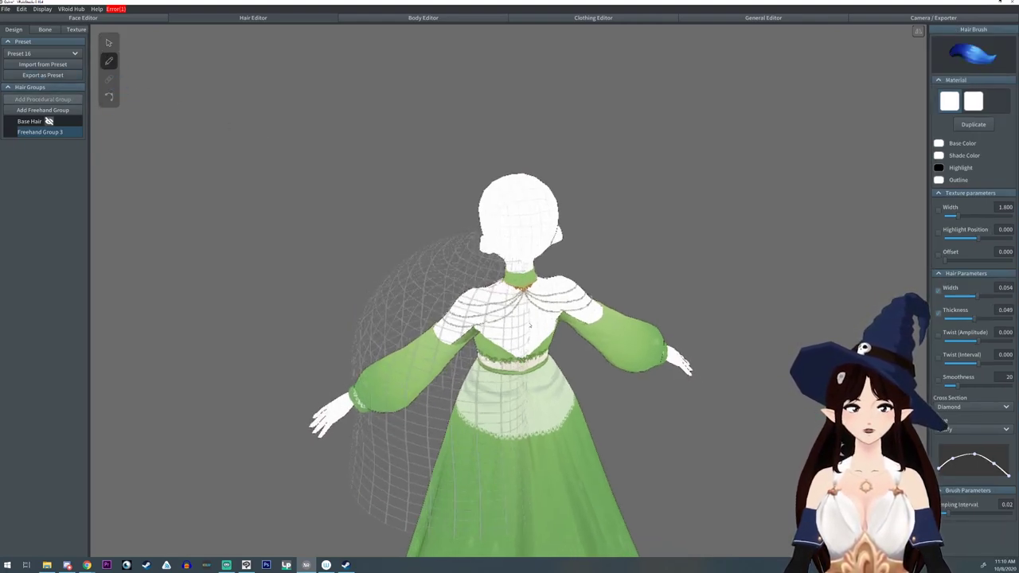
pyautogui.moveTo(529, 327)
pyautogui.mouseDown()
pyautogui.moveTo(461, 295)
pyautogui.moveTo(410, 350)
pyautogui.moveTo(361, 482)
pyautogui.mouseUp()
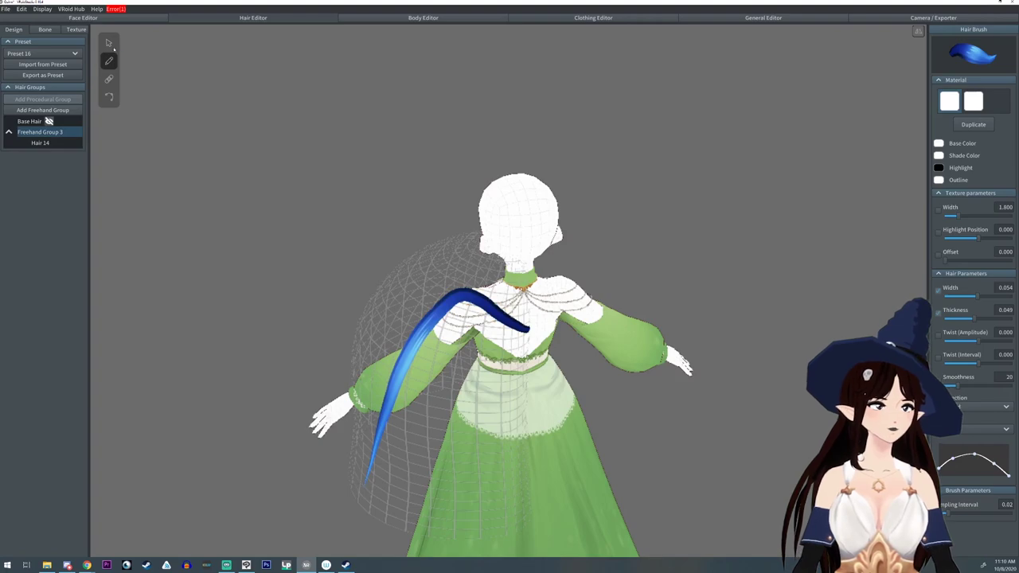
# - Select the new strand, reshape its thickness curve to be fuller toward the ends and set its width to 0.067
pyautogui.click(109, 42)
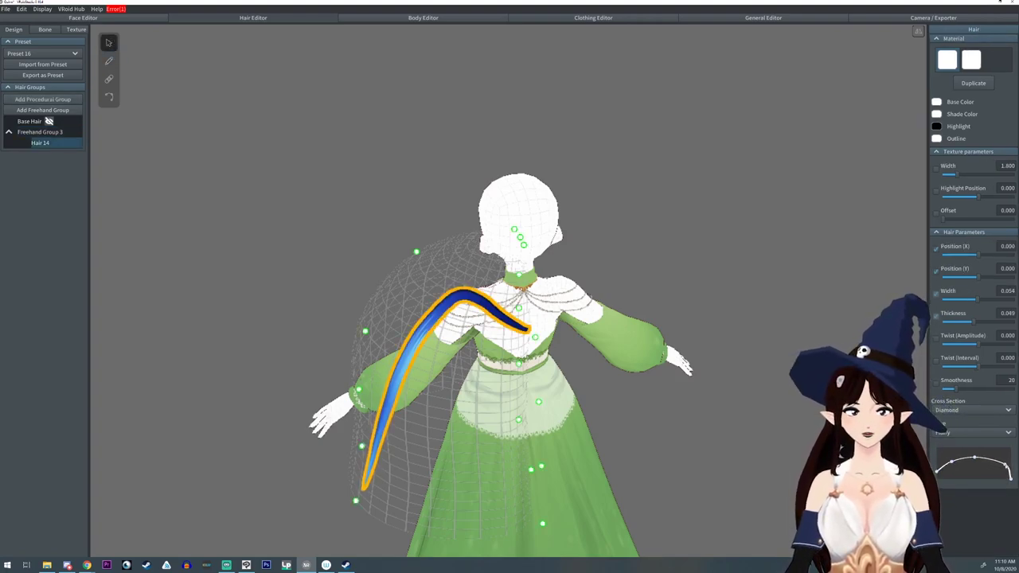
pyautogui.moveTo(946, 470); pyautogui.dragTo(974, 455)
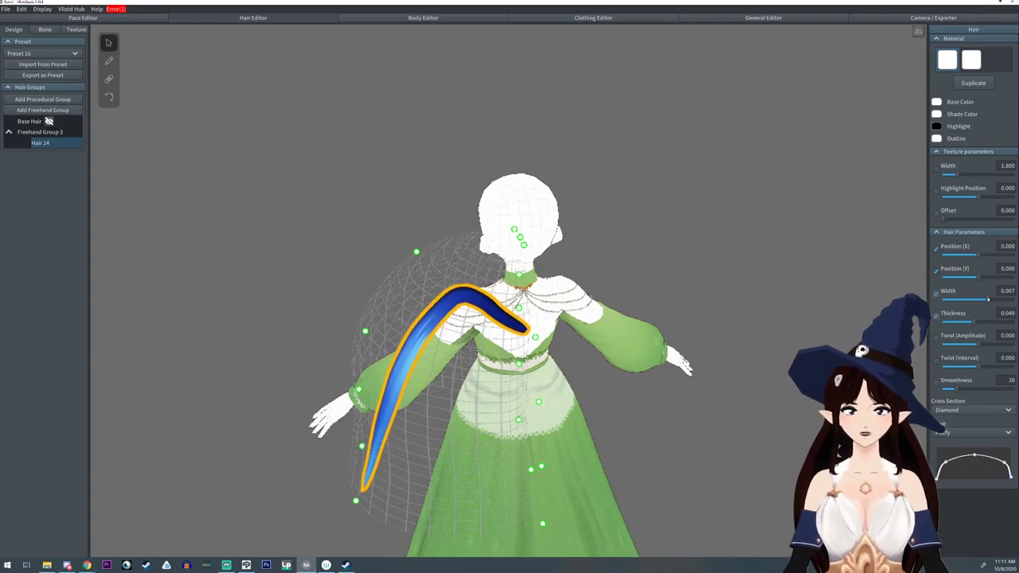
# - Display the control points of the new strand for editing
pyautogui.click(109, 96)
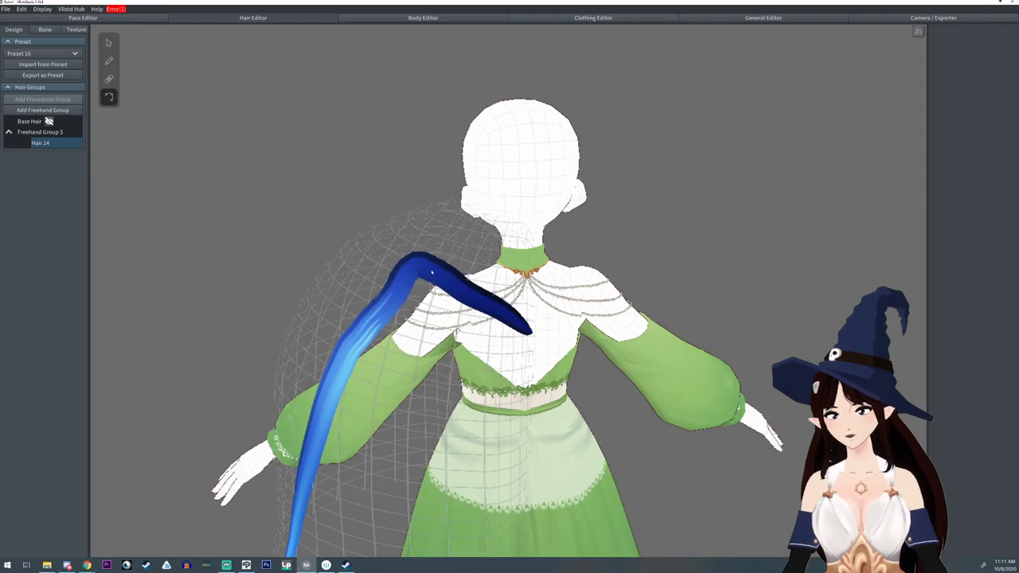
pyautogui.moveTo(402, 295)
pyautogui.mouseDown(button='right')
pyautogui.moveTo(459, 293)
pyautogui.moveTo(408, 297)
pyautogui.moveTo(417, 301)
pyautogui.mouseUp(button='right')
pyautogui.moveTo(417, 301); pyautogui.dragTo(417, 284, button='middle')
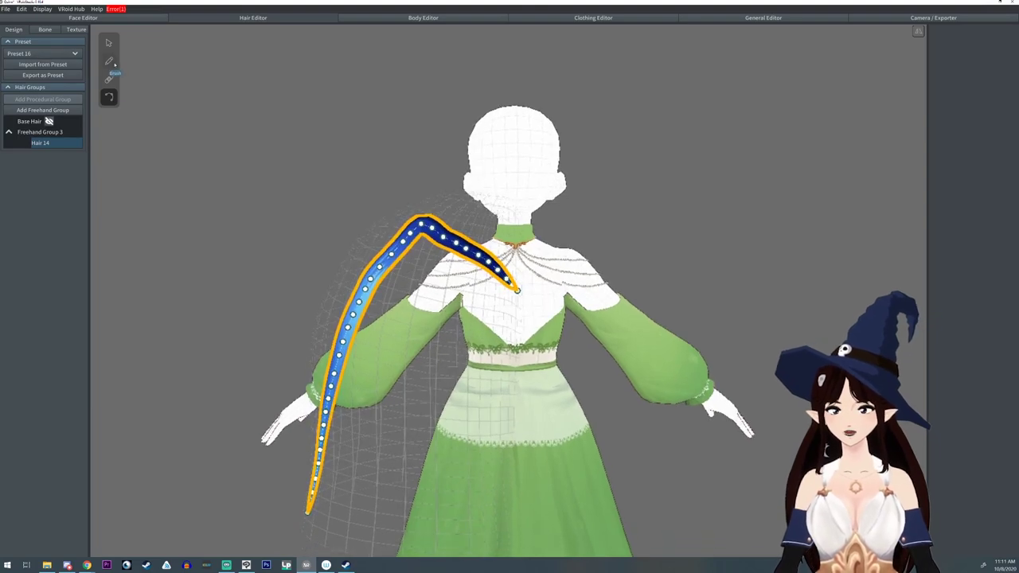
# - Set the hair brush to width 0.078 and thickness 0.064 and draw five feather strands fanning down from the wing's upper bend
pyautogui.click(109, 61)
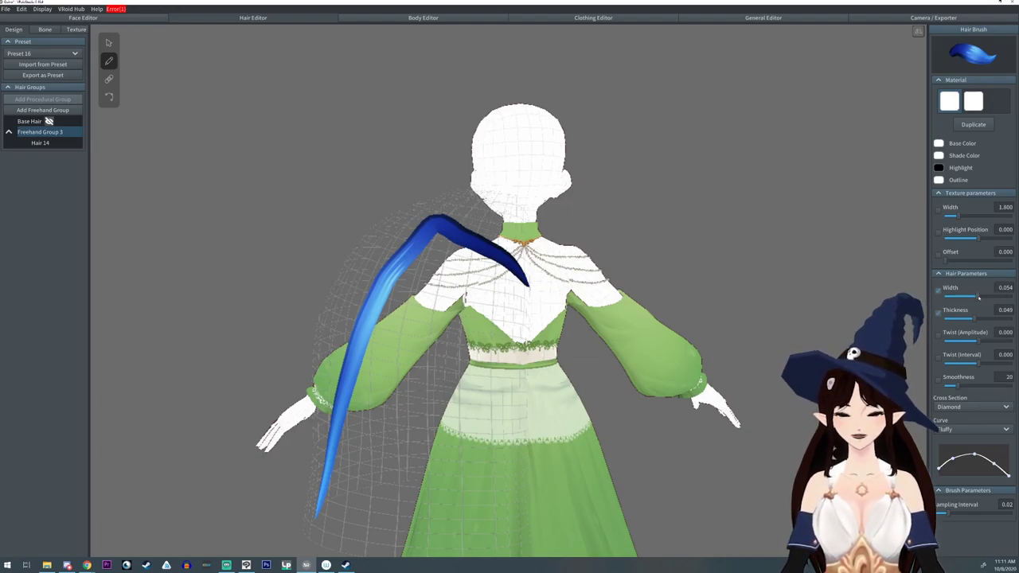
pyautogui.moveTo(979, 297)
pyautogui.mouseDown()
pyautogui.moveTo(993, 296)
pyautogui.moveTo(988, 319)
pyautogui.mouseUp()
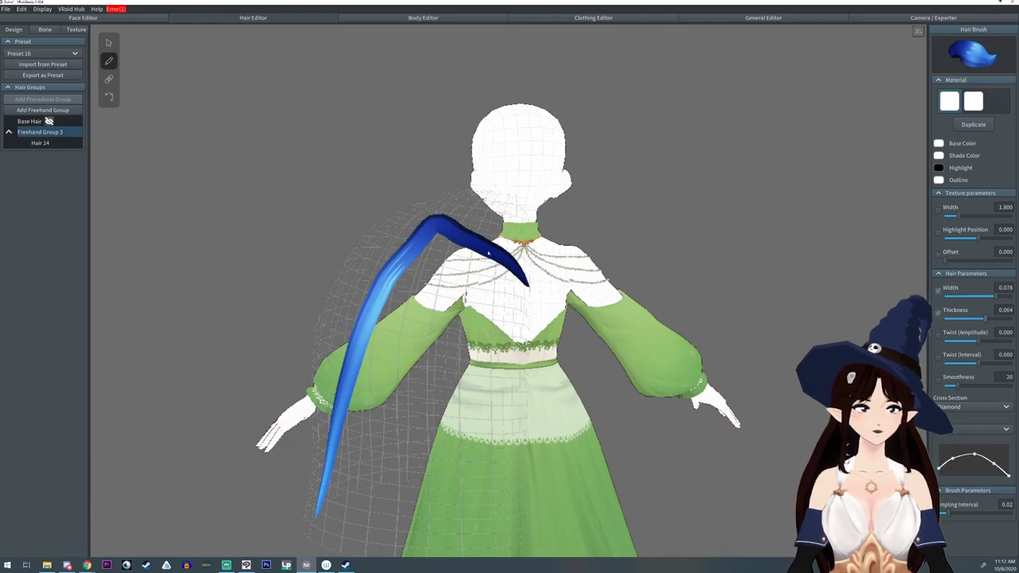
pyautogui.moveTo(434, 228)
pyautogui.mouseDown()
pyautogui.moveTo(465, 291)
pyautogui.moveTo(470, 382)
pyautogui.moveTo(460, 398)
pyautogui.moveTo(438, 271)
pyautogui.moveTo(437, 399)
pyautogui.moveTo(403, 416)
pyautogui.moveTo(386, 398)
pyautogui.moveTo(379, 415)
pyautogui.mouseUp()
pyautogui.moveTo(430, 232); pyautogui.dragTo(353, 425)
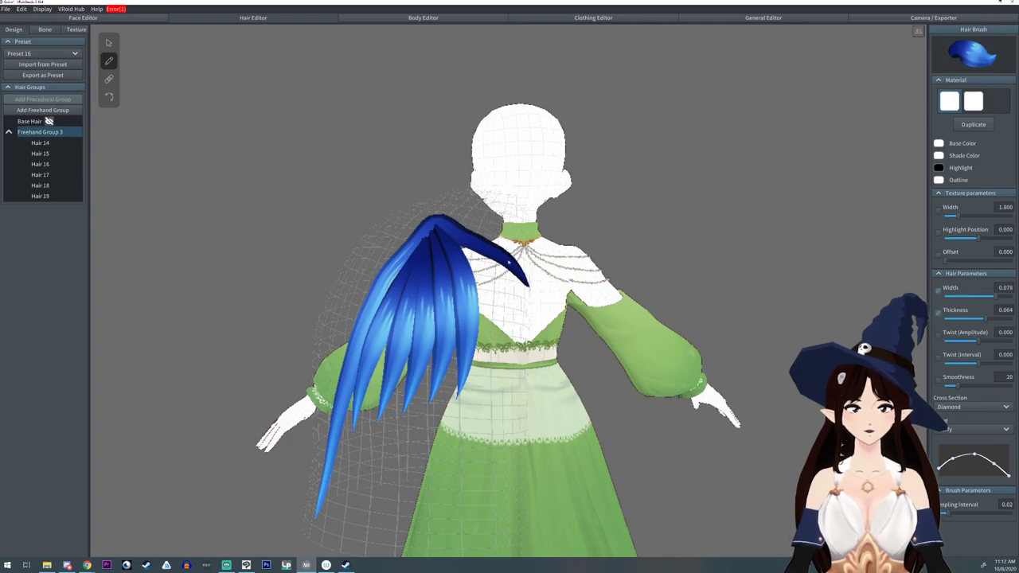
# - Draw two feather strands from the wing's root and five shorter strands filling the gap beneath its upper edge
pyautogui.moveTo(528, 285)
pyautogui.mouseDown()
pyautogui.moveTo(487, 341)
pyautogui.moveTo(468, 409)
pyautogui.moveTo(516, 281)
pyautogui.moveTo(466, 387)
pyautogui.moveTo(468, 407)
pyautogui.mouseUp()
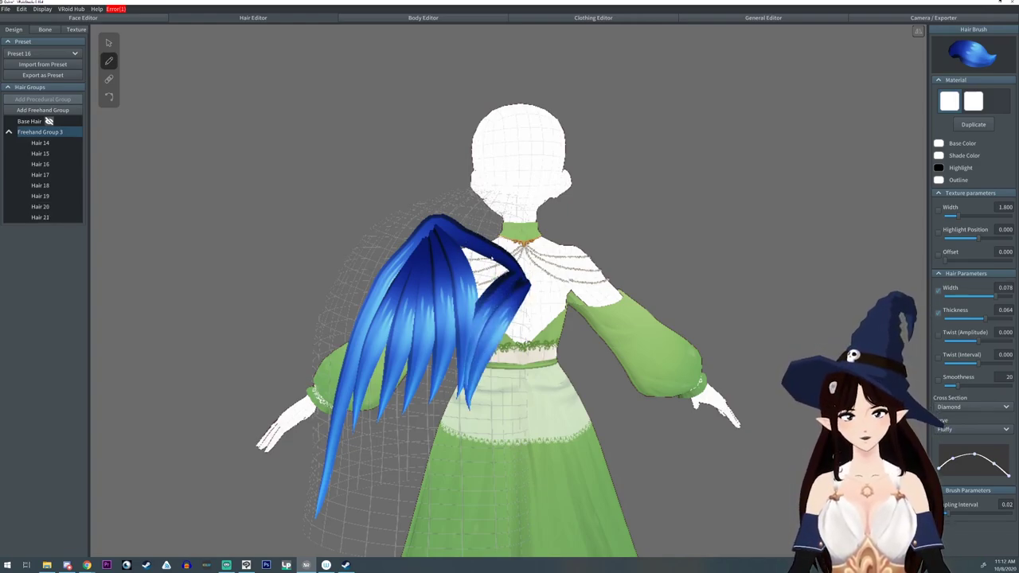
pyautogui.moveTo(495, 259)
pyautogui.mouseDown()
pyautogui.moveTo(479, 291)
pyautogui.moveTo(476, 348)
pyautogui.mouseUp()
pyautogui.moveTo(474, 248); pyautogui.dragTo(473, 334)
pyautogui.moveTo(503, 267); pyautogui.dragTo(487, 302)
pyautogui.moveTo(462, 248)
pyautogui.mouseDown()
pyautogui.moveTo(470, 280)
pyautogui.moveTo(488, 289)
pyautogui.mouseUp()
# - Set the hair brush to width 0.085 and thickness 0.070 and draw a lower row of six feather strands across the wing
pyautogui.moveTo(469, 424); pyautogui.dragTo(462, 352, button='middle')
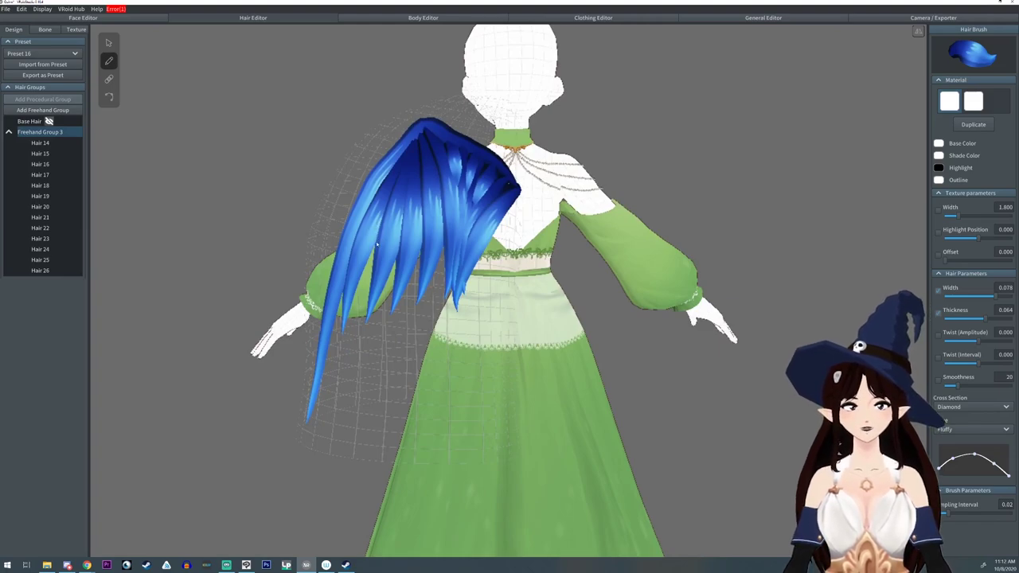
pyautogui.moveTo(995, 296); pyautogui.dragTo(991, 319)
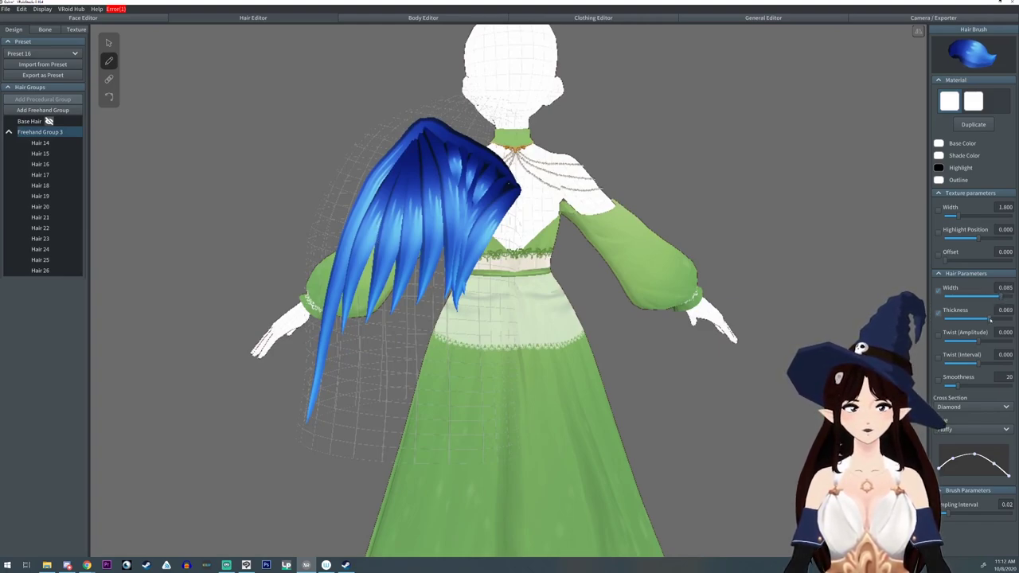
pyautogui.moveTo(375, 232)
pyautogui.mouseDown()
pyautogui.moveTo(329, 401)
pyautogui.moveTo(379, 316)
pyautogui.moveTo(351, 392)
pyautogui.mouseUp()
pyautogui.moveTo(424, 230); pyautogui.dragTo(377, 382)
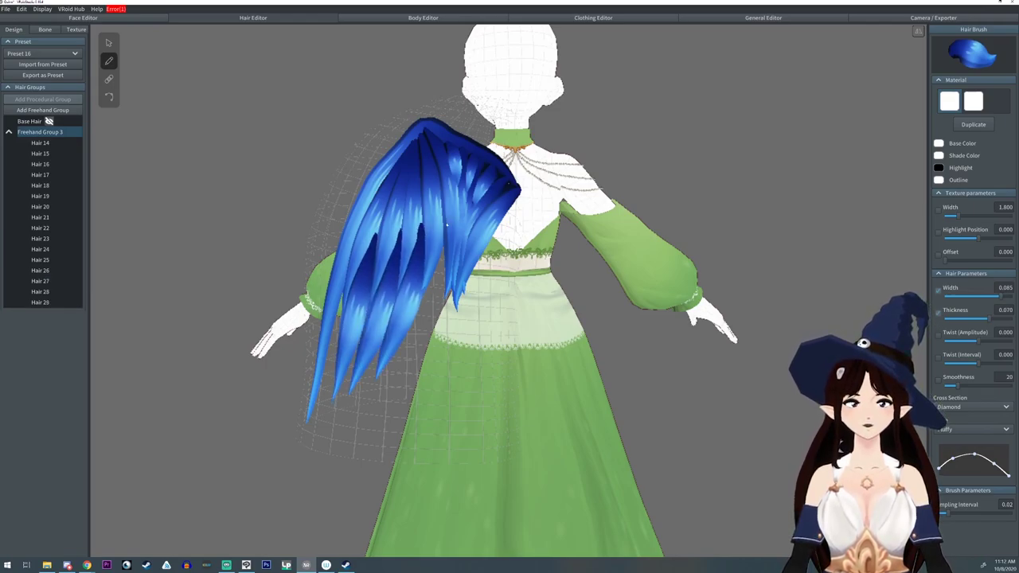
pyautogui.moveTo(447, 225); pyautogui.dragTo(404, 365)
pyautogui.moveTo(474, 244); pyautogui.dragTo(430, 354)
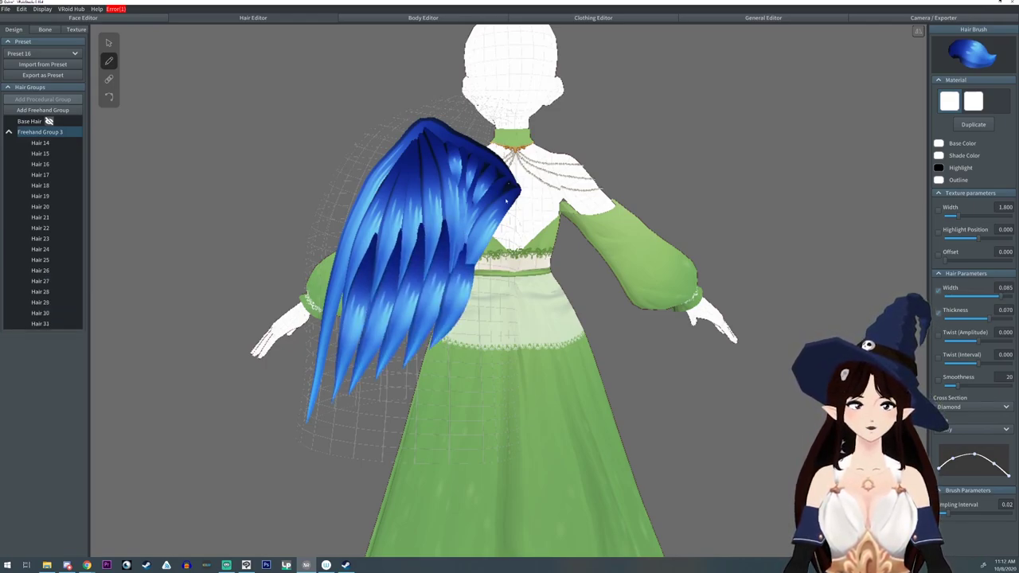
pyautogui.moveTo(506, 201); pyautogui.dragTo(486, 332)
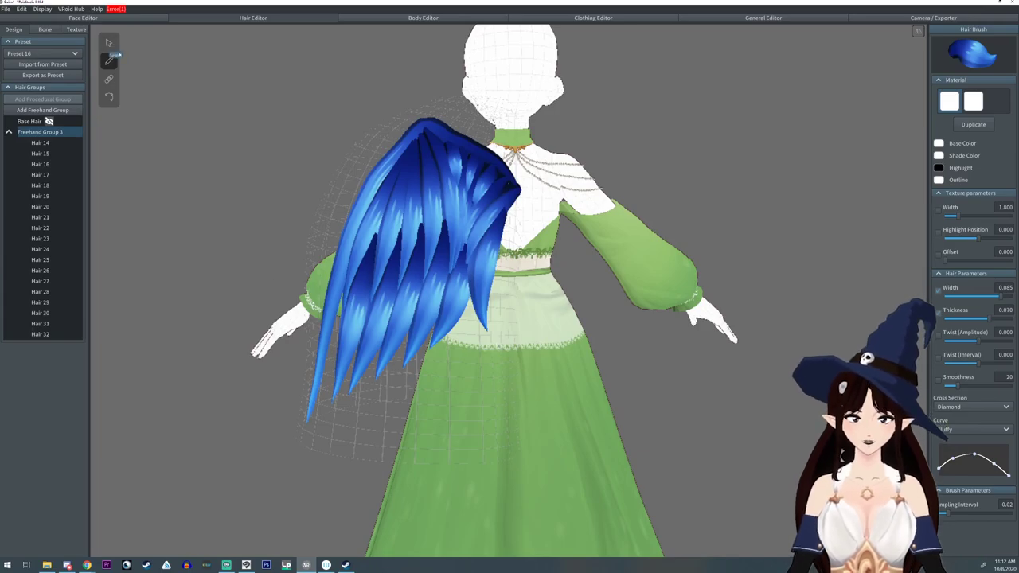
# - Select the wing's long outer edge strand and move its control points so its tip meets the neighbouring feathers
pyautogui.click(109, 42)
pyautogui.click(312, 415)
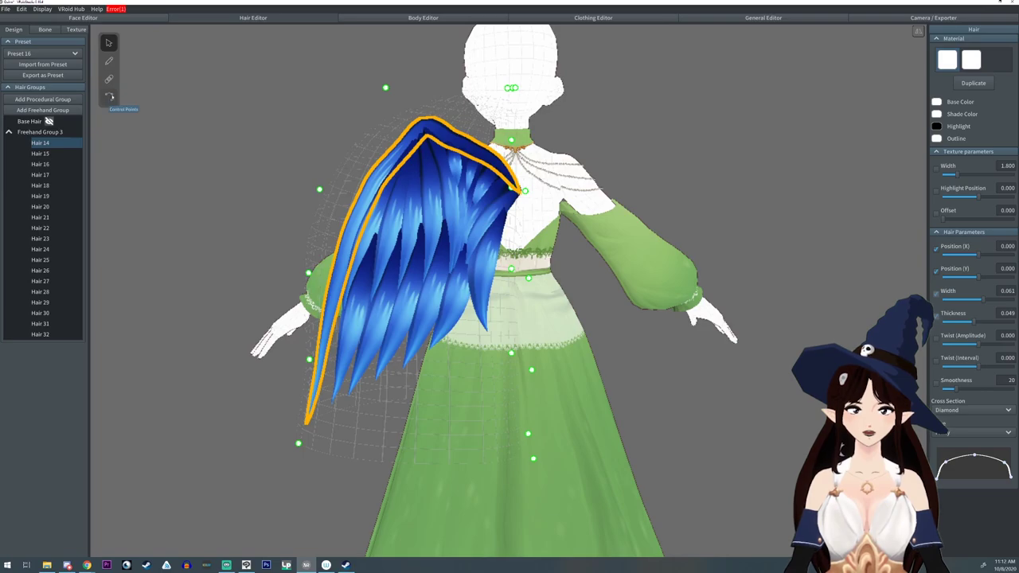
pyautogui.click(109, 96)
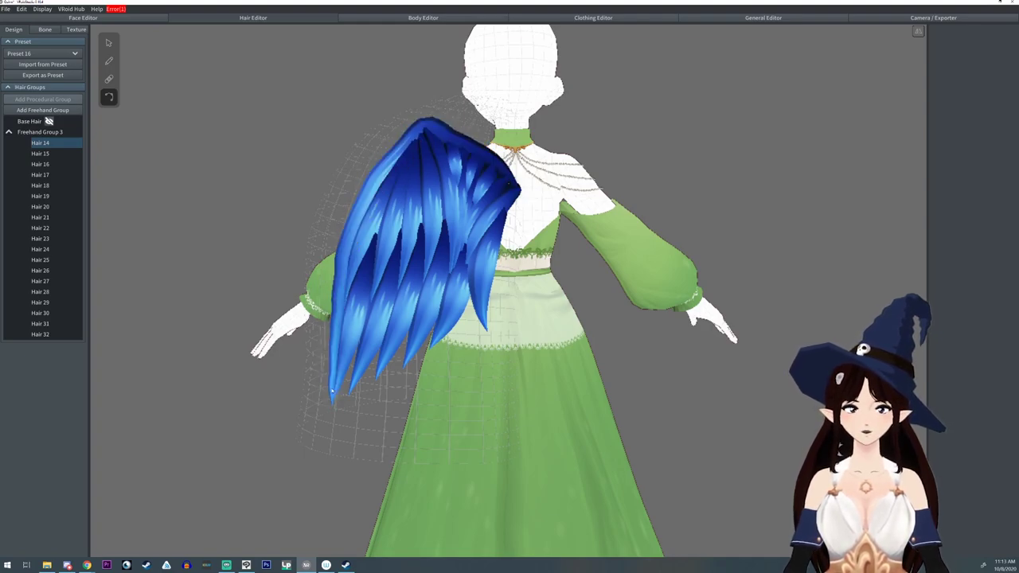
# - Delete the short filler strands Hair 25 and Hair 26 near the wing's upper edge
pyautogui.click(455, 165)
pyautogui.rightClick(56, 259)
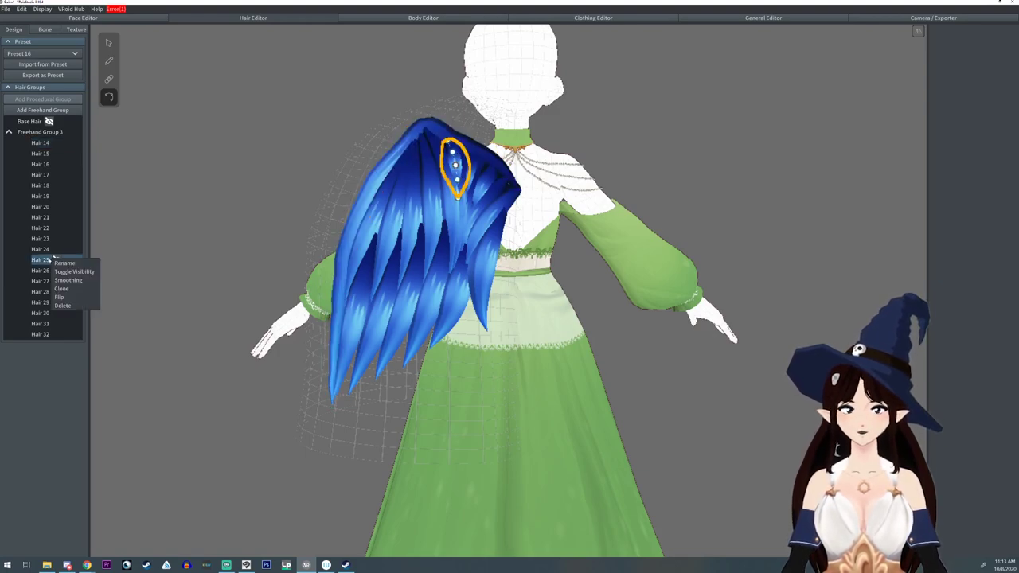
pyautogui.click(64, 305)
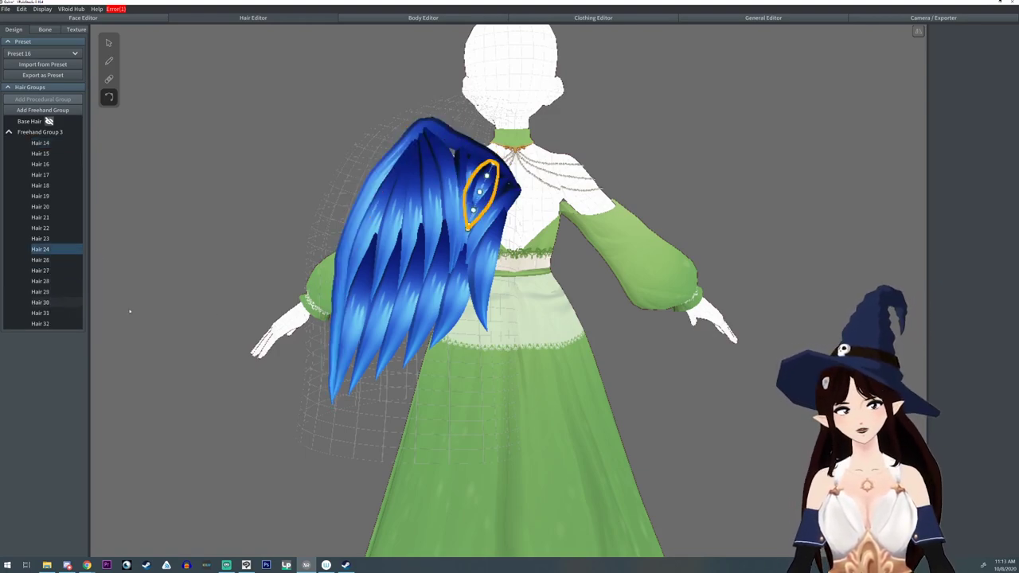
pyautogui.rightClick(48, 260)
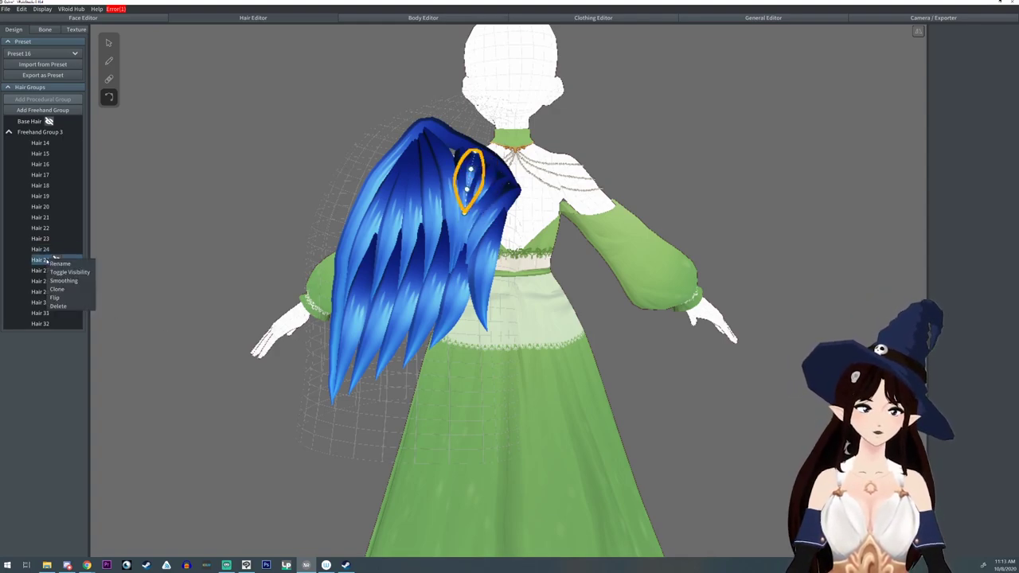
pyautogui.click(58, 307)
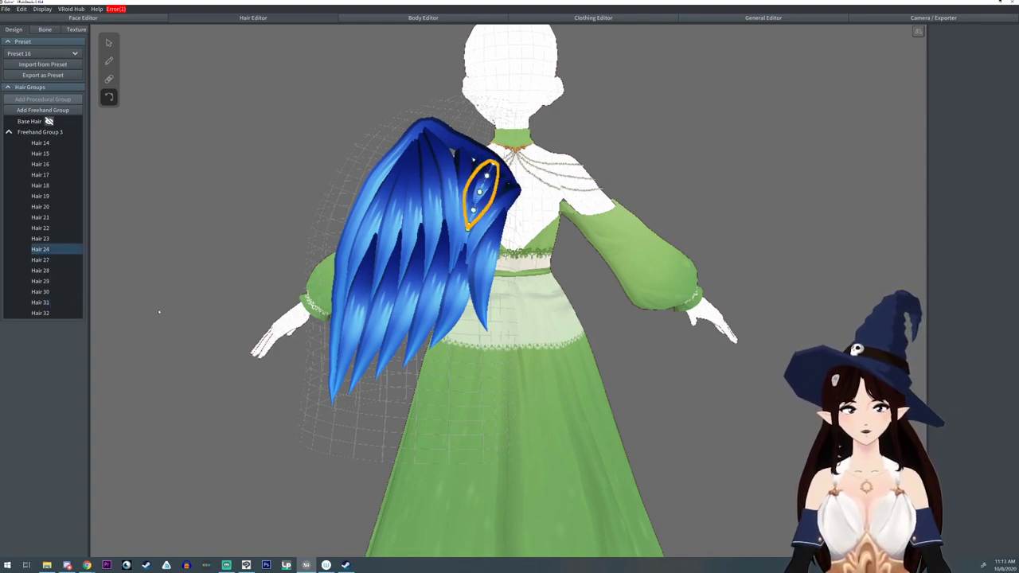
# - Widen strand Hair 23 to 0.088, raise the root end of its thickness curve and shift its uppermost control points
pyautogui.click(464, 164)
pyautogui.click(110, 45)
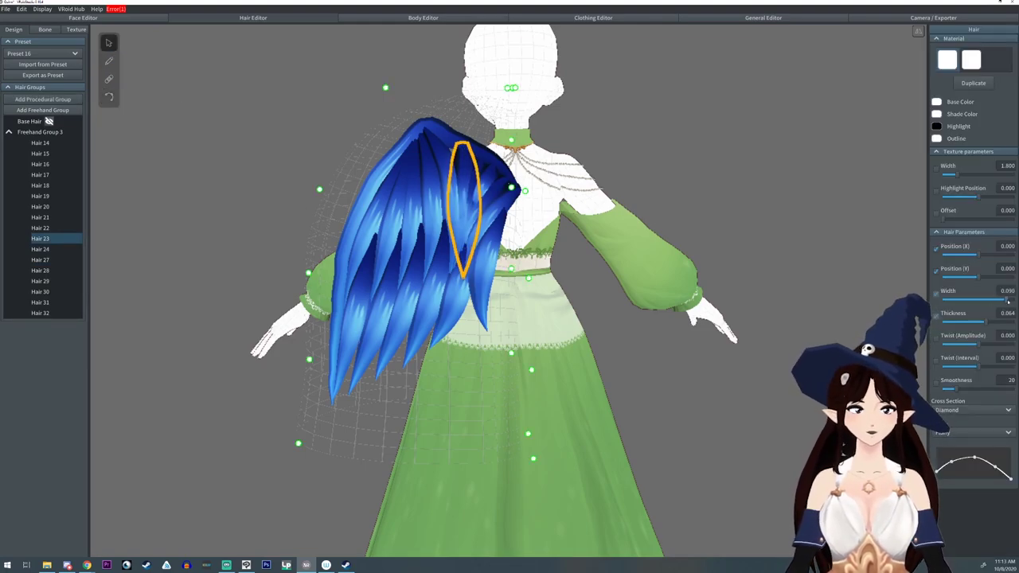
pyautogui.moveTo(998, 301); pyautogui.dragTo(1005, 302)
pyautogui.moveTo(936, 471); pyautogui.dragTo(935, 459)
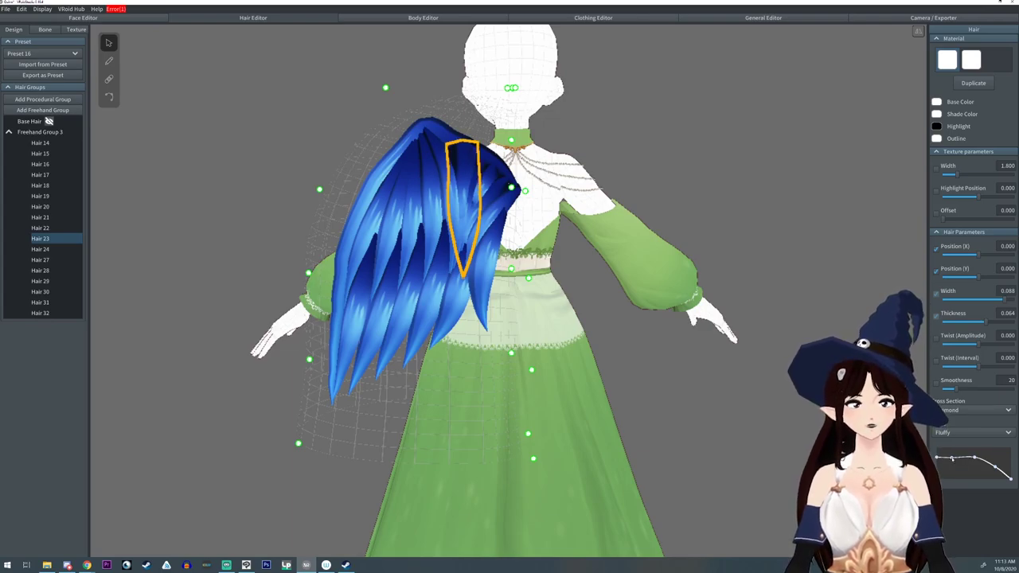
pyautogui.click(109, 97)
pyautogui.moveTo(462, 144); pyautogui.dragTo(460, 157)
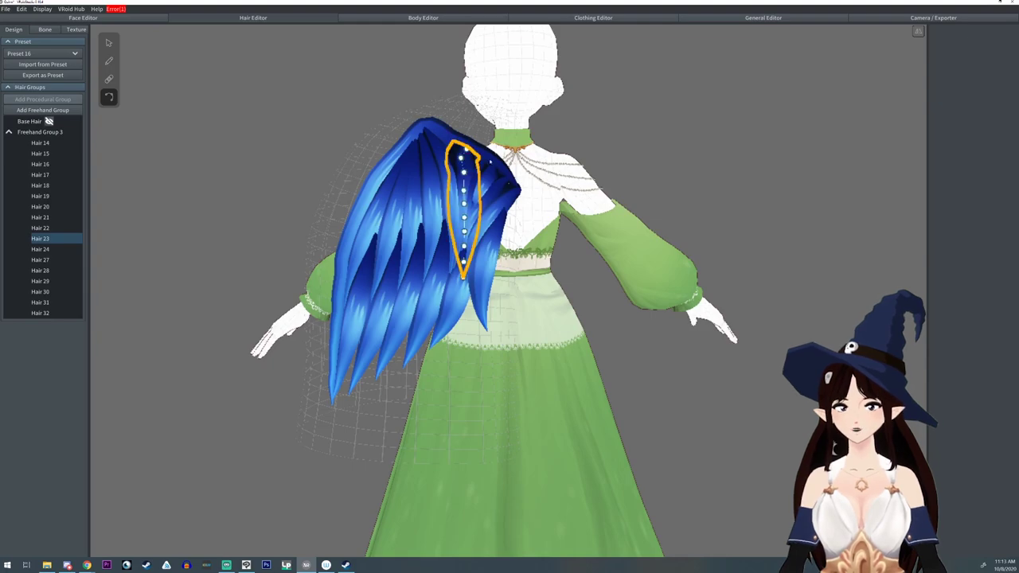
# - Reshape the tip of lower feather Hair 31 with its control points so it hangs straighter
pyautogui.click(507, 199)
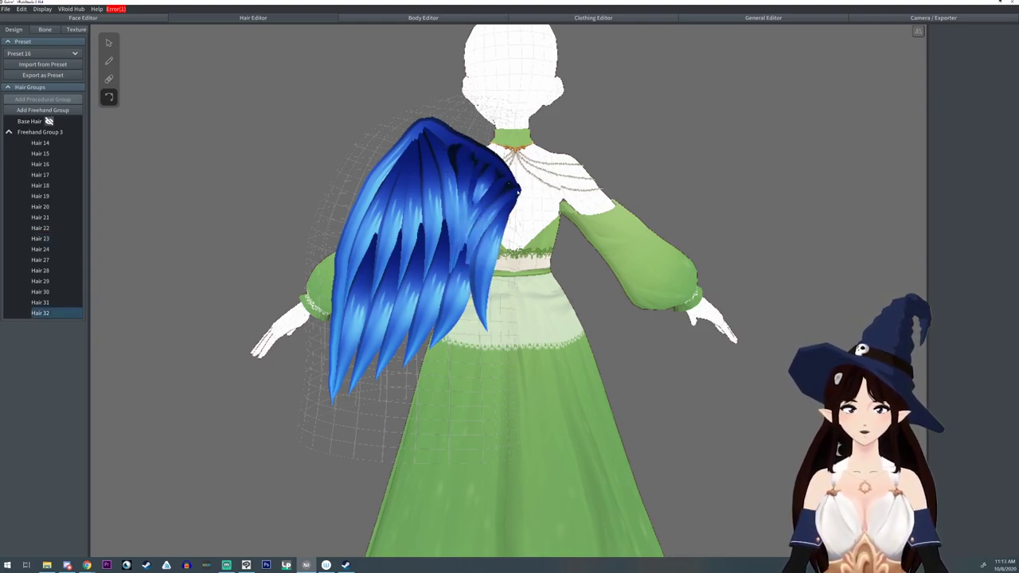
pyautogui.click(451, 331)
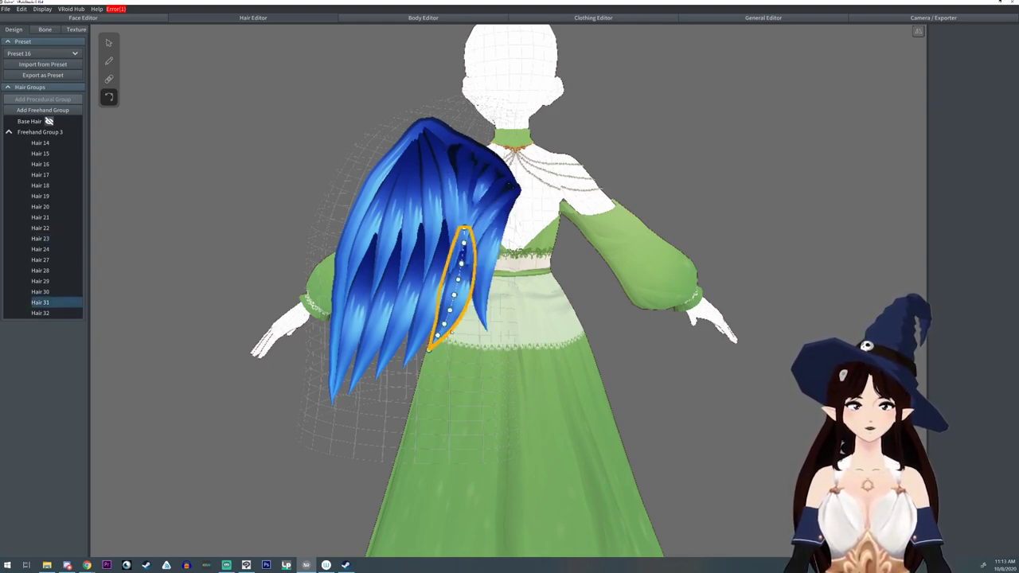
pyautogui.moveTo(430, 349); pyautogui.dragTo(433, 358)
pyautogui.moveTo(438, 335); pyautogui.dragTo(447, 322)
pyautogui.moveTo(434, 358); pyautogui.dragTo(442, 335)
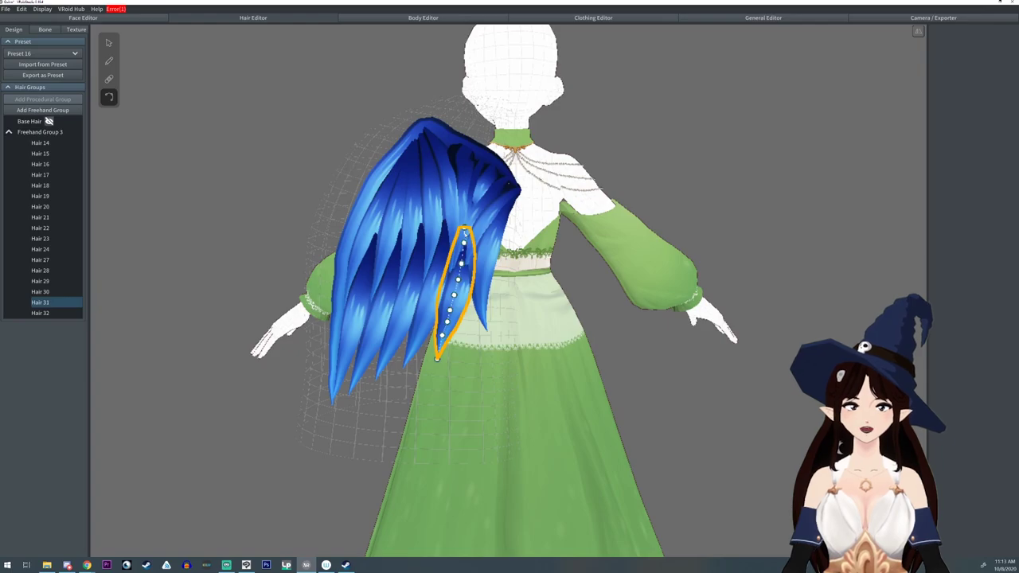
# - Select the whole Freehand Group 3 and set its Thickness Scale to 2.779
pyautogui.click(268, 122)
pyautogui.moveTo(268, 122); pyautogui.dragTo(300, 131, button='right')
pyautogui.click(40, 131)
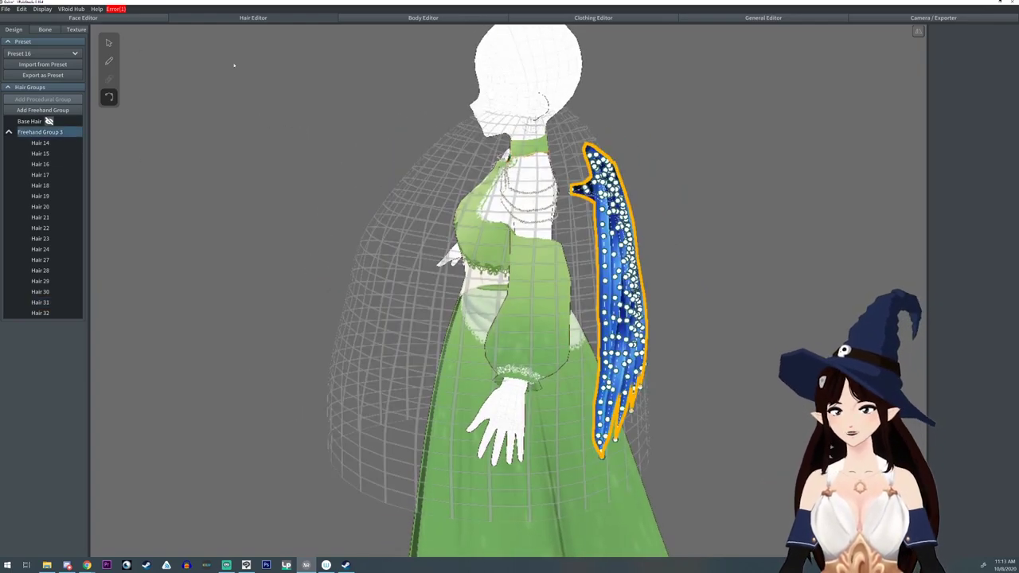
pyautogui.click(52, 133)
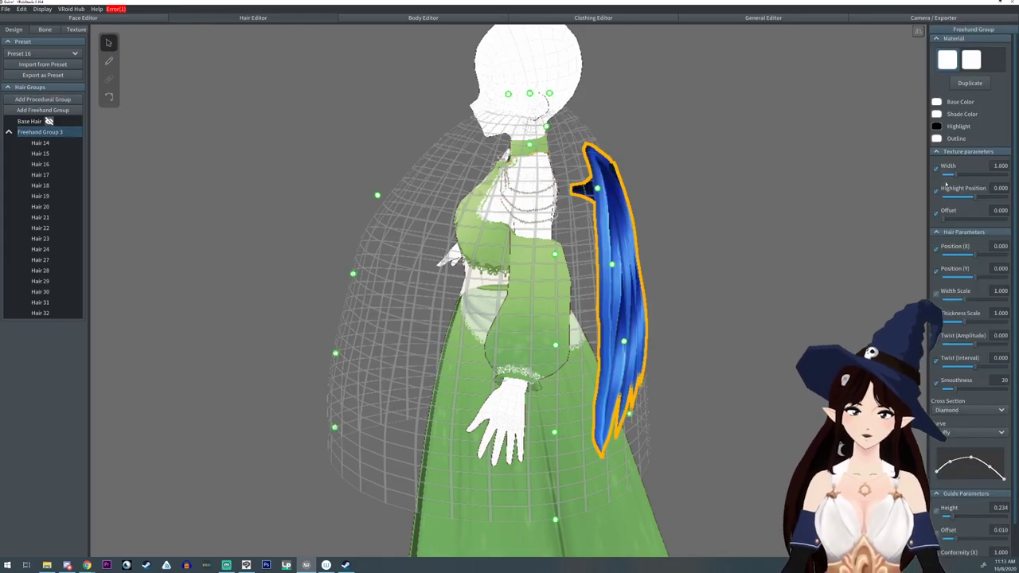
pyautogui.moveTo(967, 321); pyautogui.dragTo(1003, 322)
# - Select the wing's outer edge strand in side view and move its root control point into the character's back
pyautogui.moveTo(704, 315); pyautogui.dragTo(727, 319, button='right')
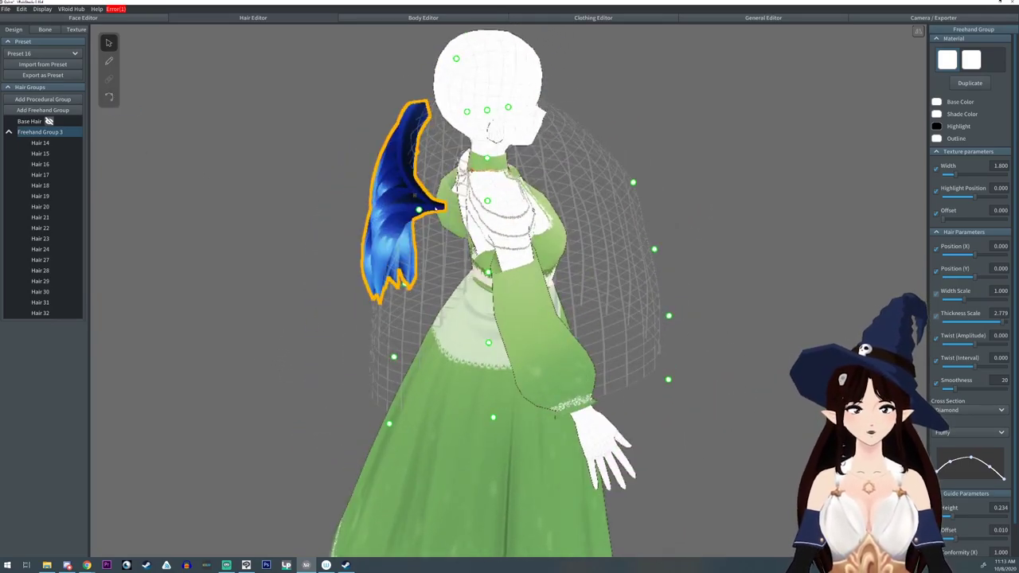
pyautogui.click(415, 195)
pyautogui.click(417, 184)
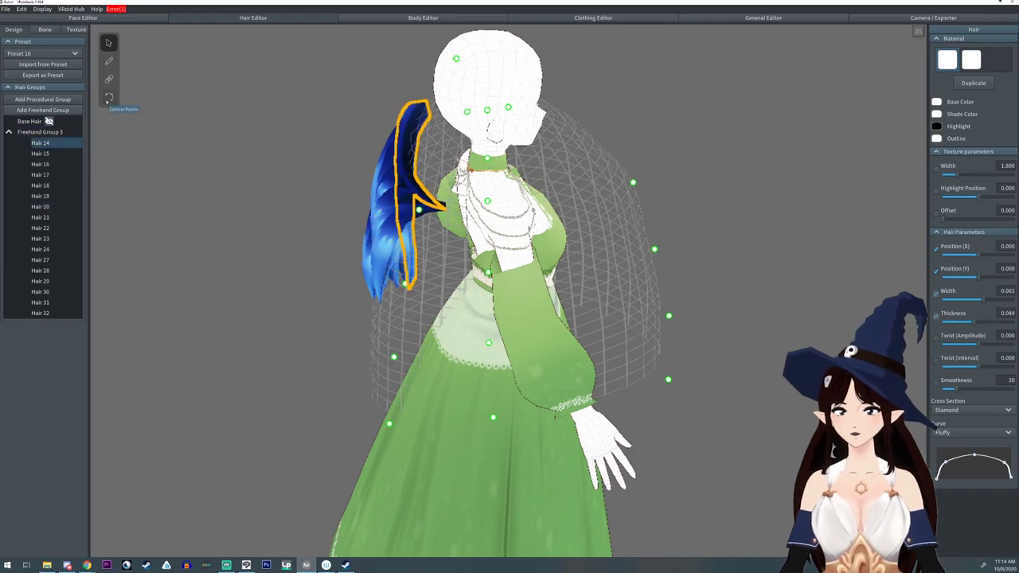
pyautogui.click(108, 97)
pyautogui.moveTo(447, 210)
pyautogui.mouseDown()
pyautogui.moveTo(469, 210)
pyautogui.moveTo(448, 201)
pyautogui.mouseUp()
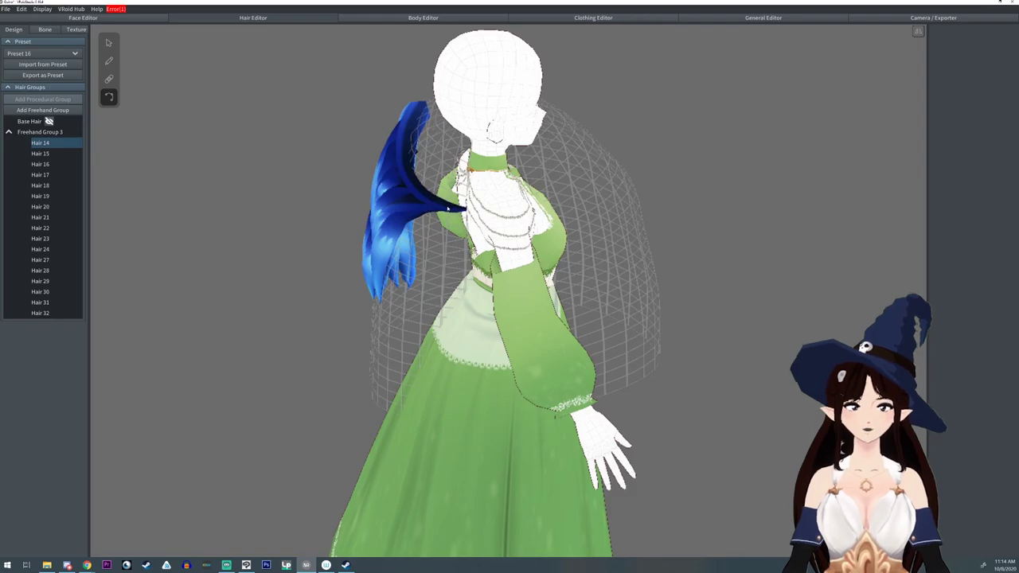
# - Bend the lower half of inner feather Hair 20 toward Hair 32 by moving its control points
pyautogui.moveTo(449, 202); pyautogui.dragTo(501, 267, button='right')
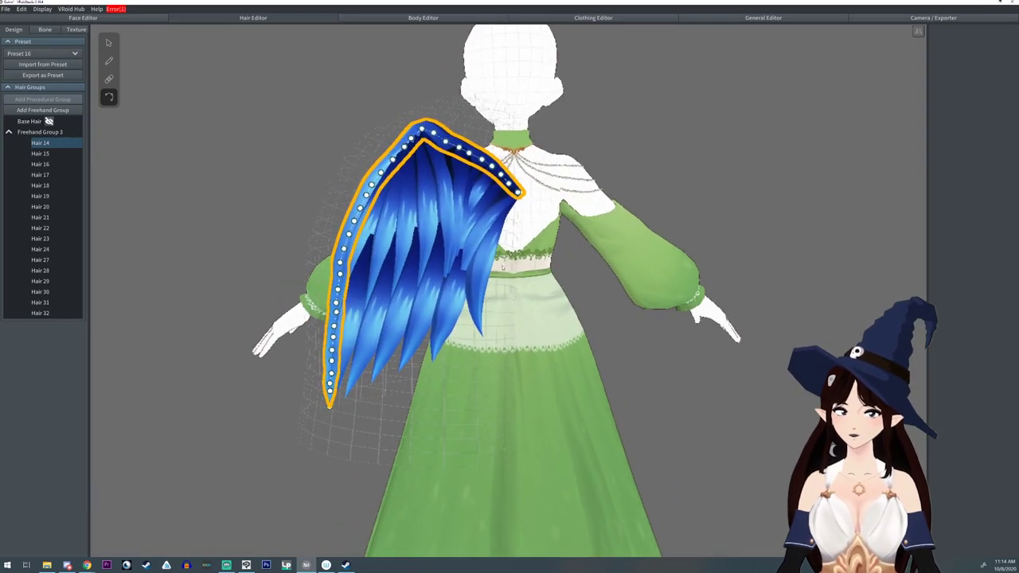
pyautogui.click(470, 255)
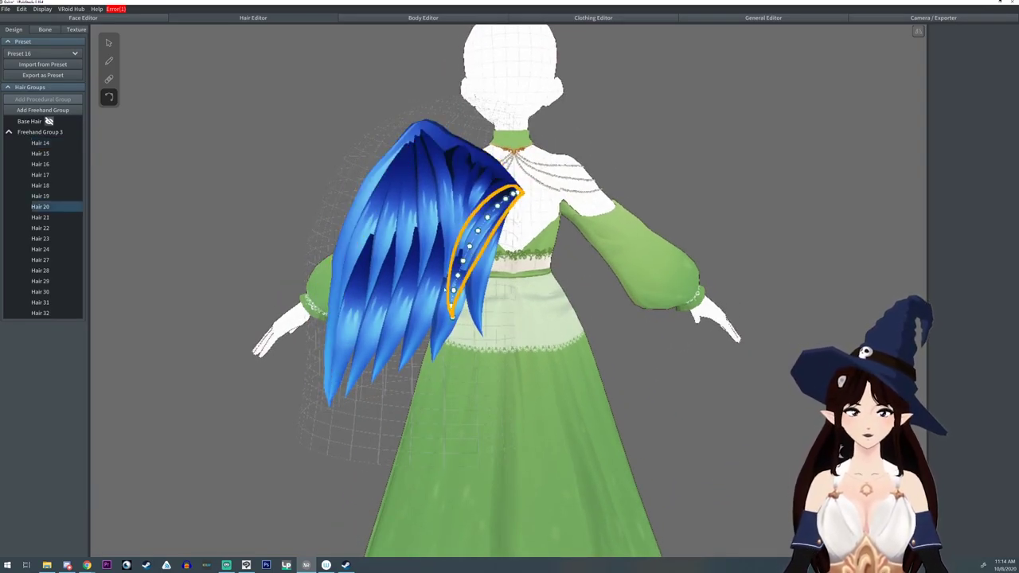
pyautogui.scroll(2, 446, 290)
pyautogui.click(453, 259)
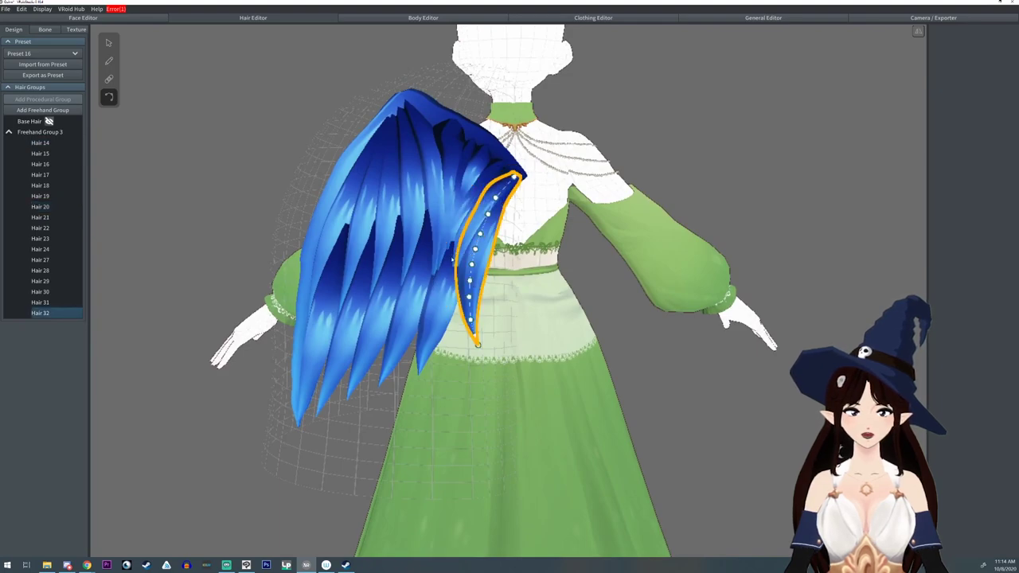
pyautogui.moveTo(472, 264); pyautogui.dragTo(474, 320)
pyautogui.click(450, 273)
pyautogui.click(454, 258)
pyautogui.moveTo(448, 272); pyautogui.dragTo(460, 284)
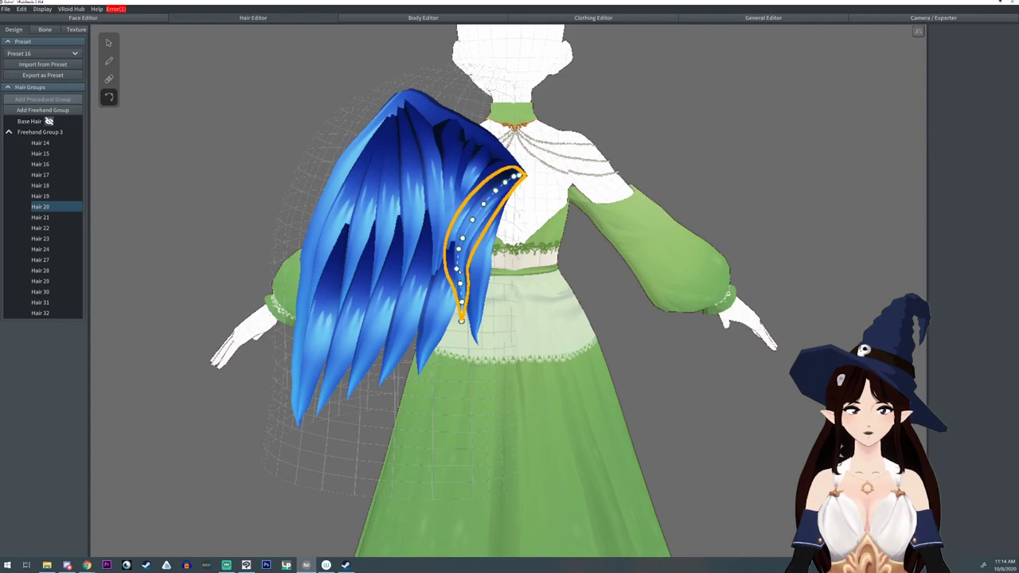
# - Clone Freehand Group 3 and flip the copy to form the opposite wing
pyautogui.moveTo(648, 346); pyautogui.dragTo(890, 348, button='right')
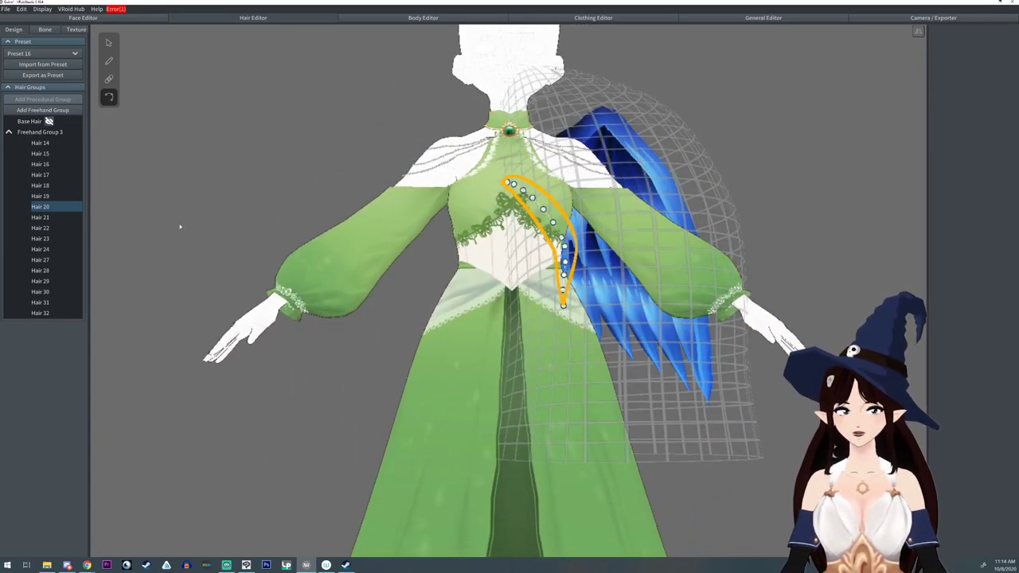
pyautogui.click(8, 133)
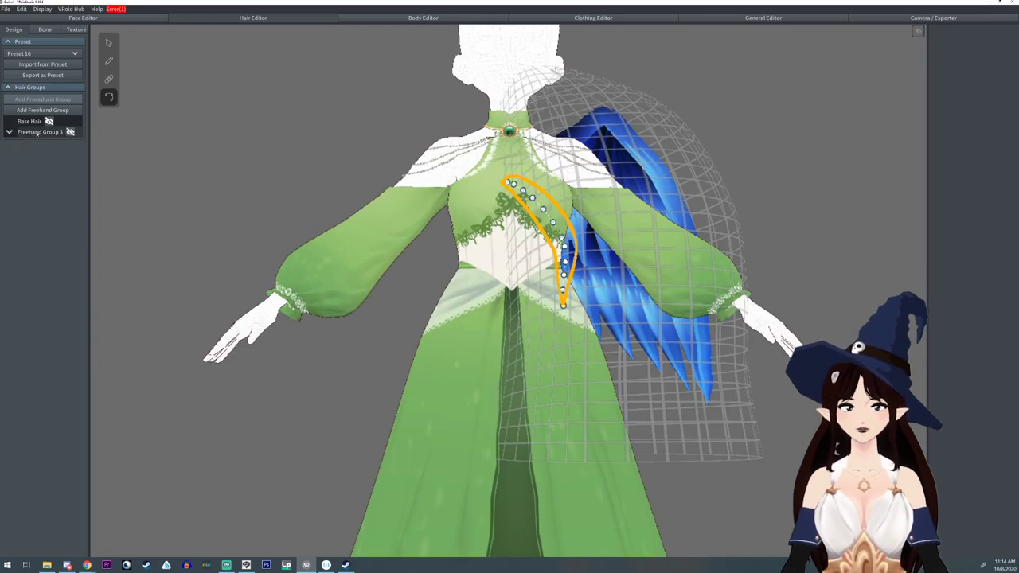
pyautogui.rightClick(35, 133)
pyautogui.click(39, 165)
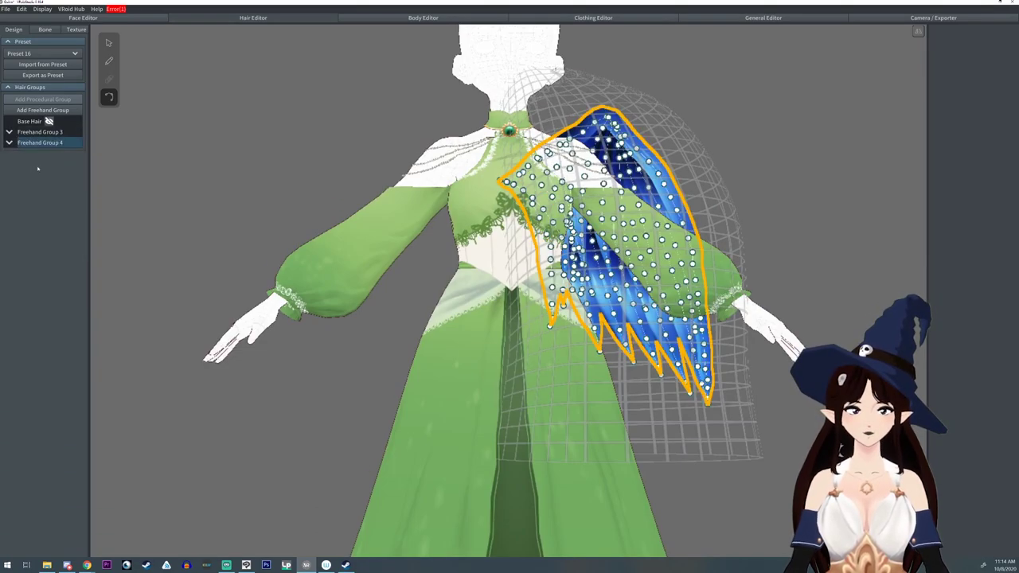
pyautogui.rightClick(32, 143)
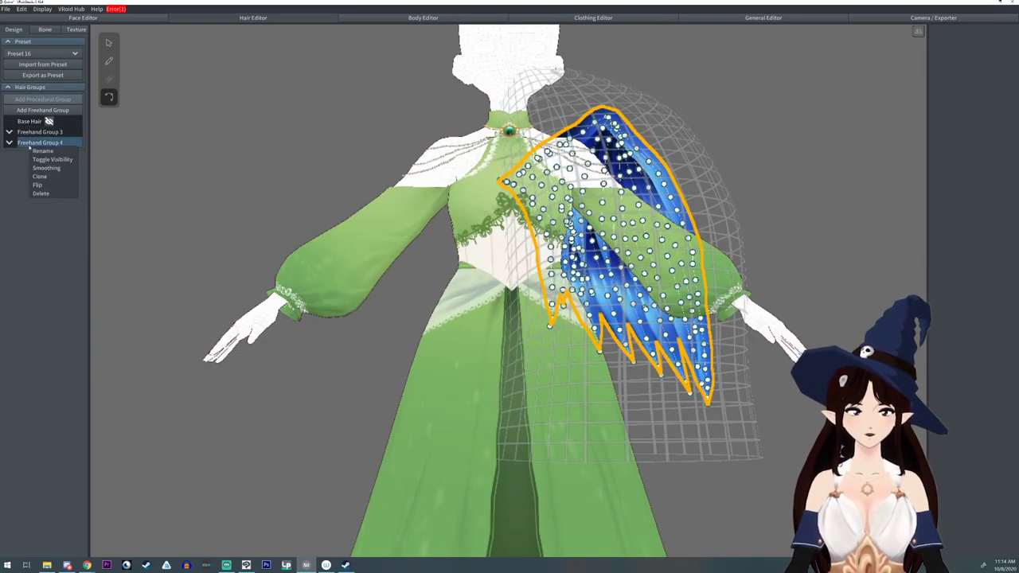
pyautogui.click(36, 184)
pyautogui.click(260, 157)
pyautogui.moveTo(225, 143)
pyautogui.mouseDown(button='right')
pyautogui.moveTo(170, 146)
pyautogui.moveTo(227, 146)
pyautogui.mouseUp(button='right')
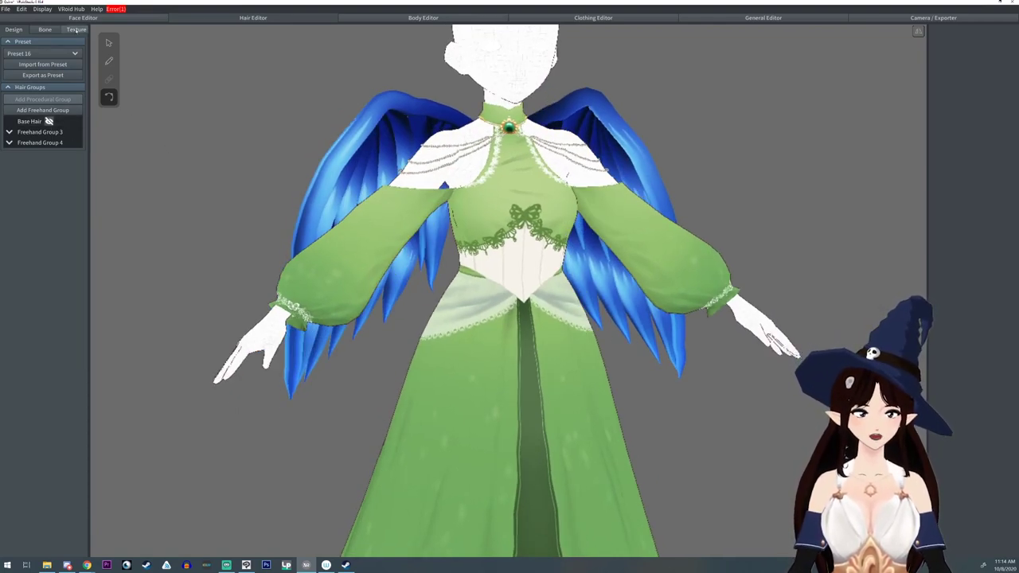
# - Switch to Clip Studio Paint, hide the butterfly wing artwork, and fill a new layer with white as the texture base
pyautogui.moveTo(238, 105); pyautogui.dragTo(232, 102, button='right')
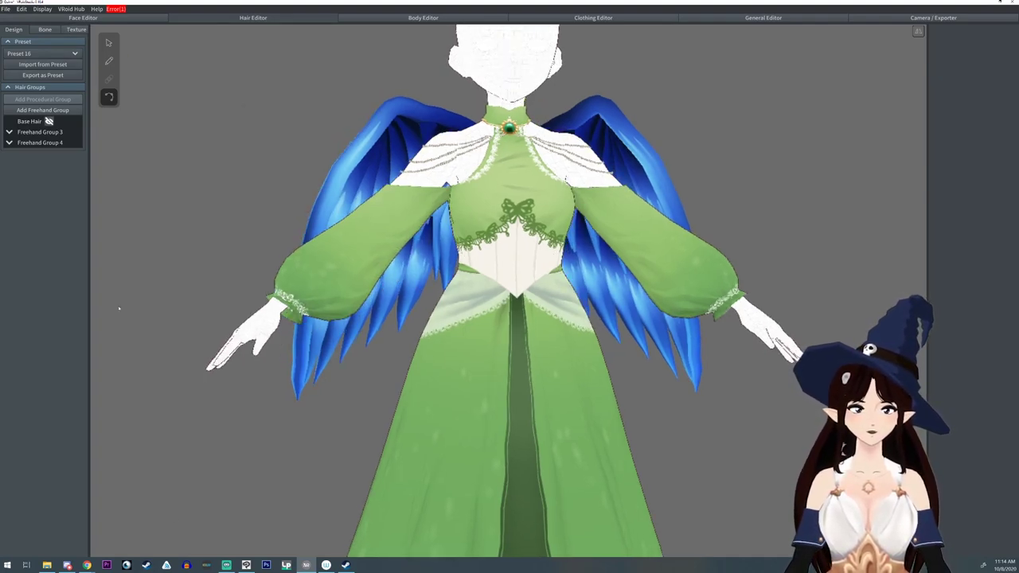
pyautogui.click(246, 564)
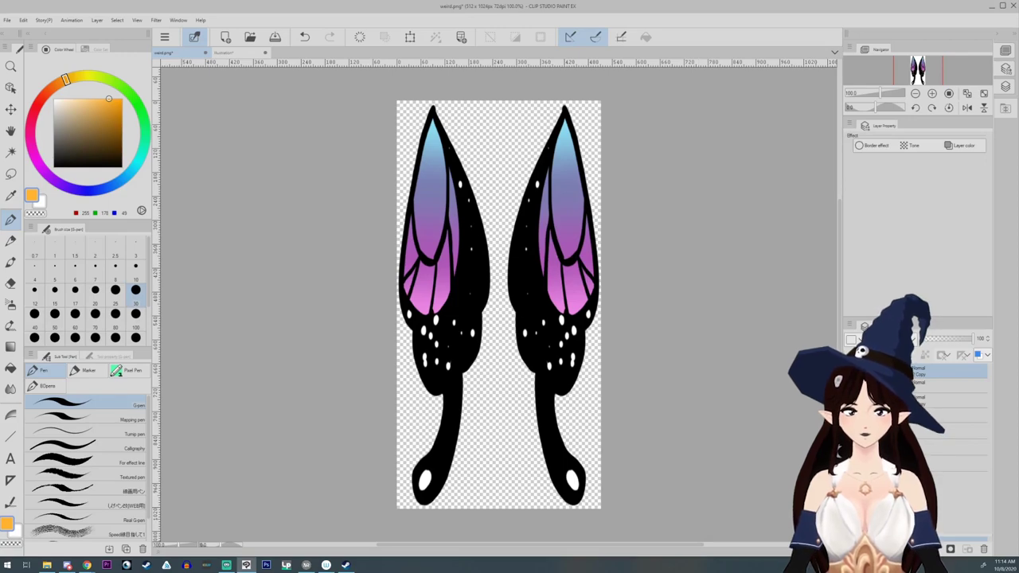
pyautogui.click(850, 371)
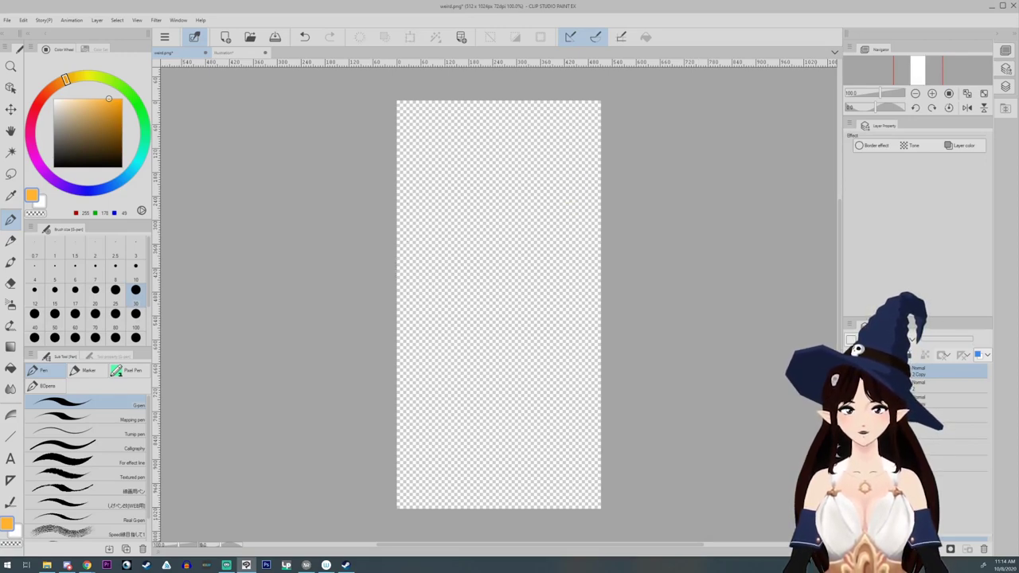
pyautogui.hotkey('ctrl', 'shift', 'n')
pyautogui.press('x')
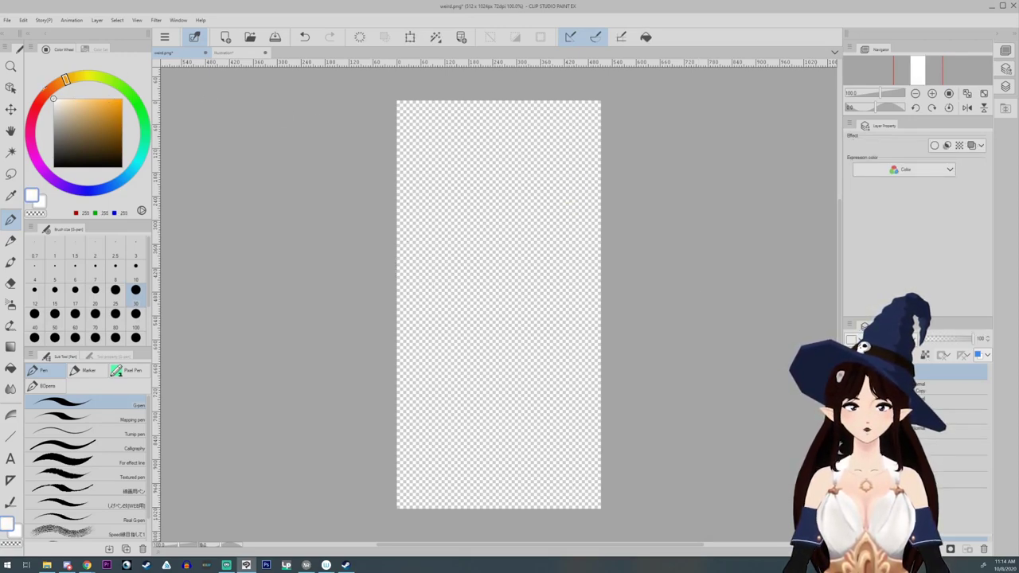
pyautogui.click(645, 37)
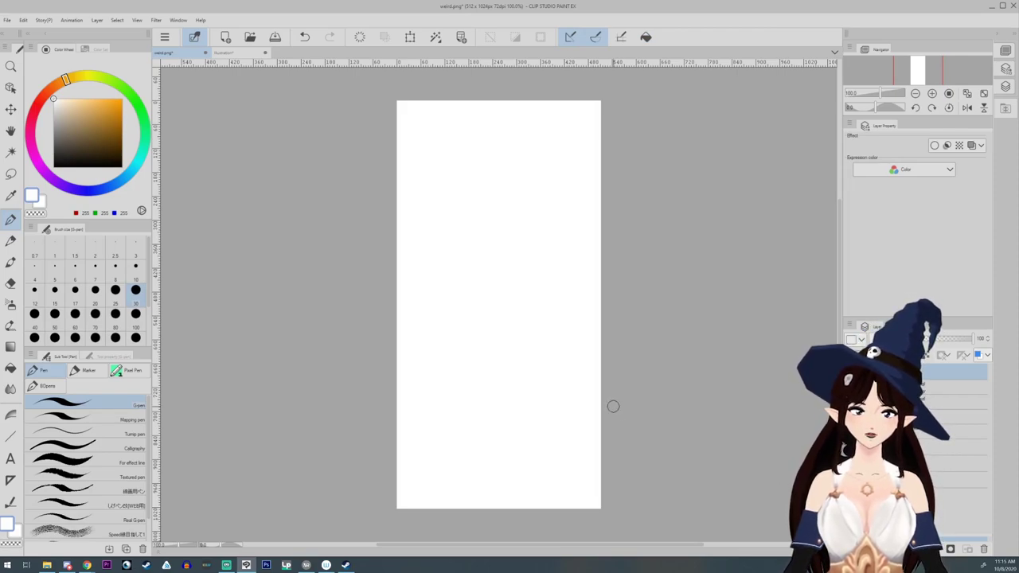
# - Shade the upper part of the white canvas light grey with the Soft airbrush
pyautogui.click(53, 113)
pyautogui.click(10, 305)
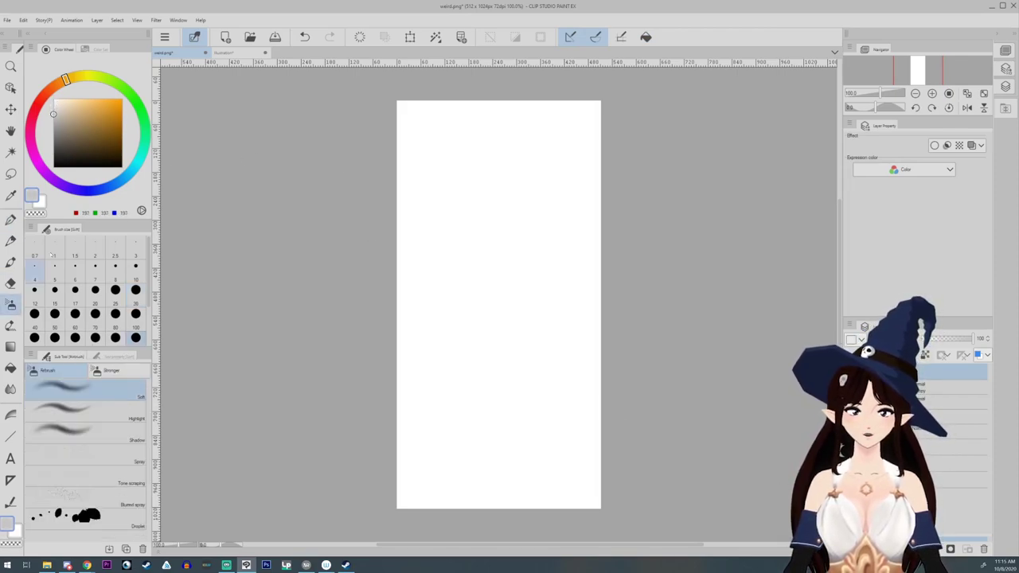
pyautogui.moveTo(409, 103)
pyautogui.mouseDown()
pyautogui.moveTo(557, 166)
pyautogui.moveTo(432, 152)
pyautogui.moveTo(589, 254)
pyautogui.mouseUp()
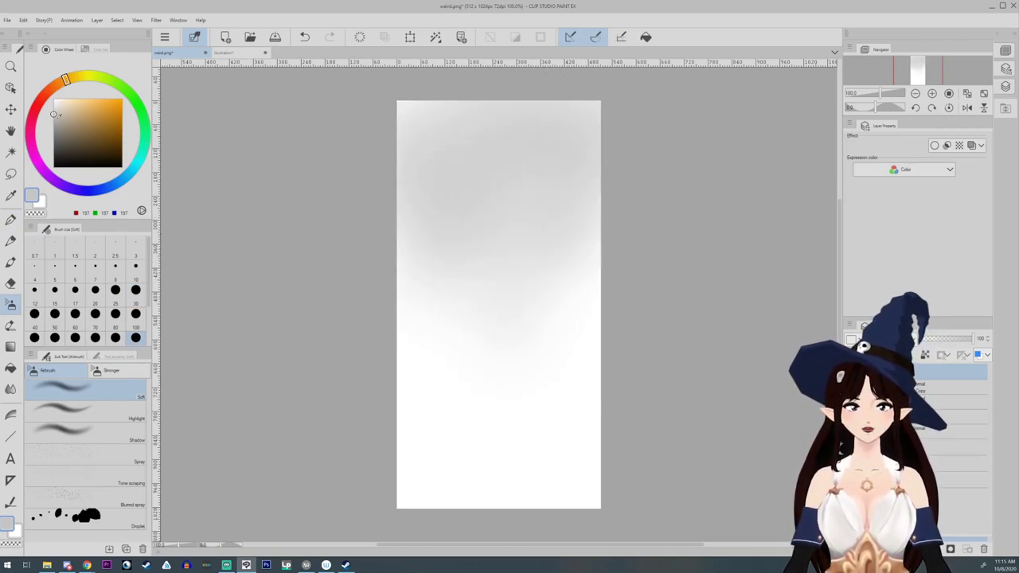
# - Choose a pale bluish grey and airbrush soft streaks down the left half of the canvas
pyautogui.click(53, 129)
pyautogui.click(54, 110)
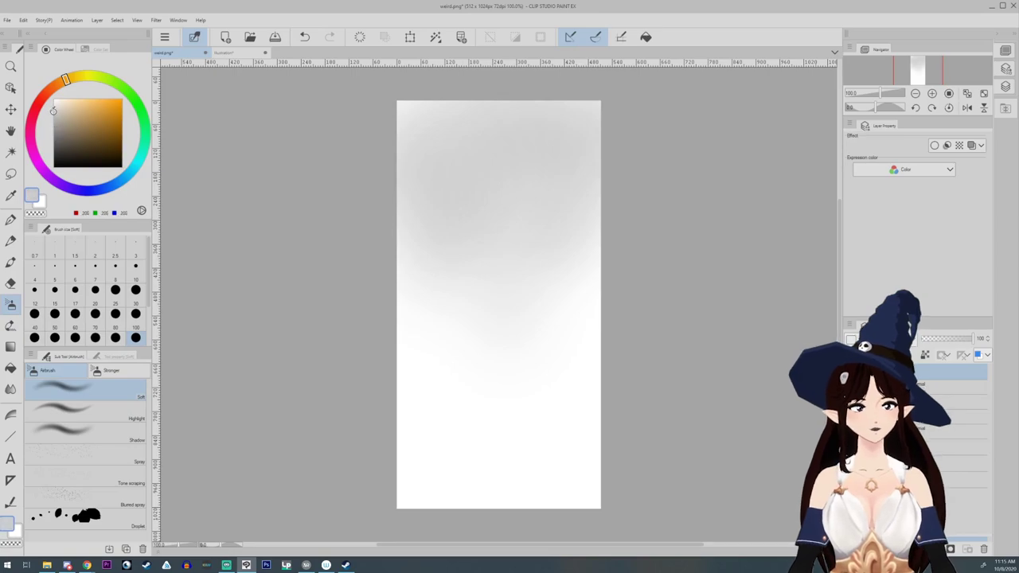
pyautogui.click(84, 189)
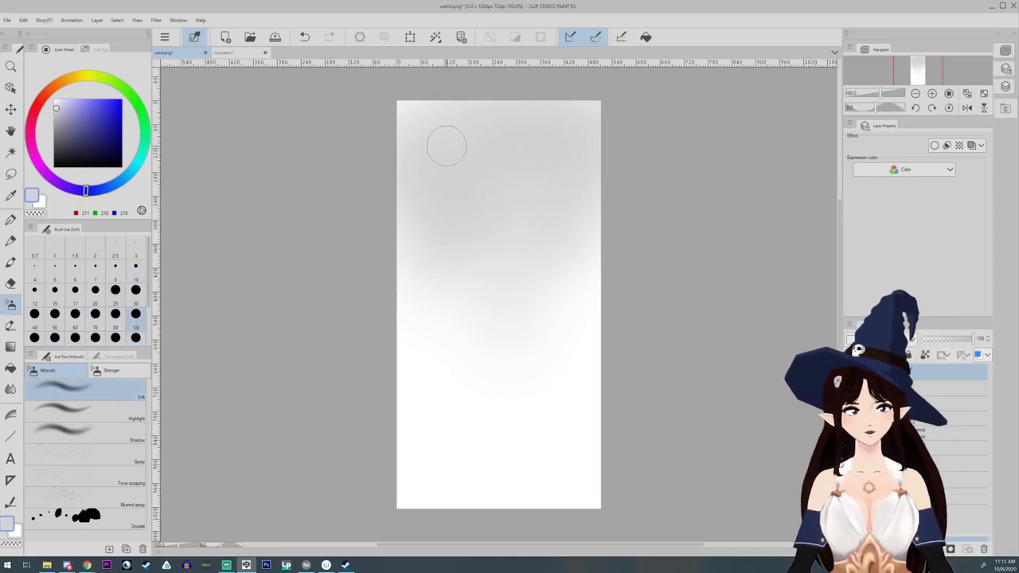
pyautogui.moveTo(430, 271)
pyautogui.mouseDown()
pyautogui.moveTo(393, 377)
pyautogui.moveTo(462, 334)
pyautogui.moveTo(434, 445)
pyautogui.mouseUp()
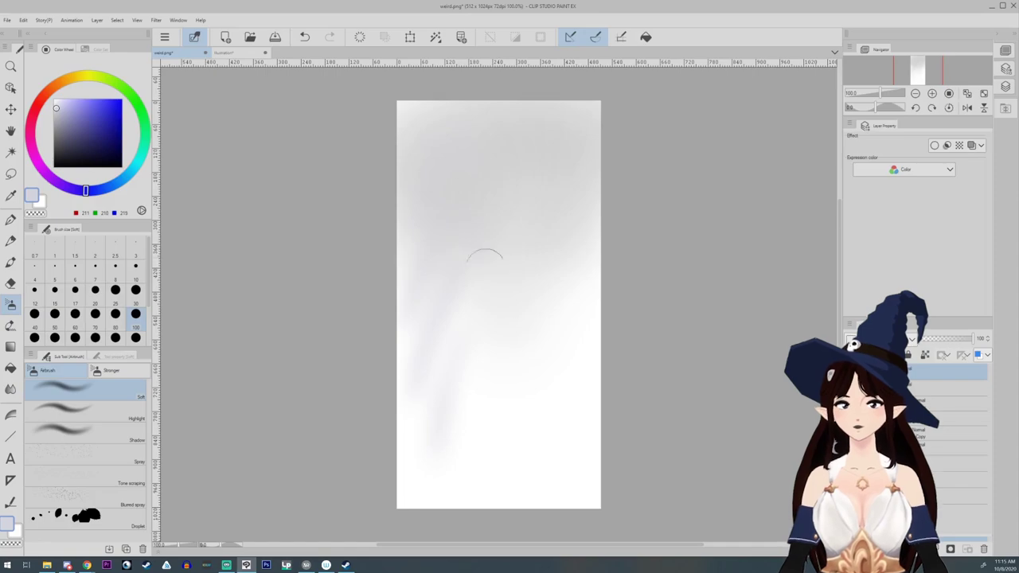
# - Paint overlapping slanted feather strokes across the whole canvas with the Opaque watercolor brush at size 100
pyautogui.click(80, 410)
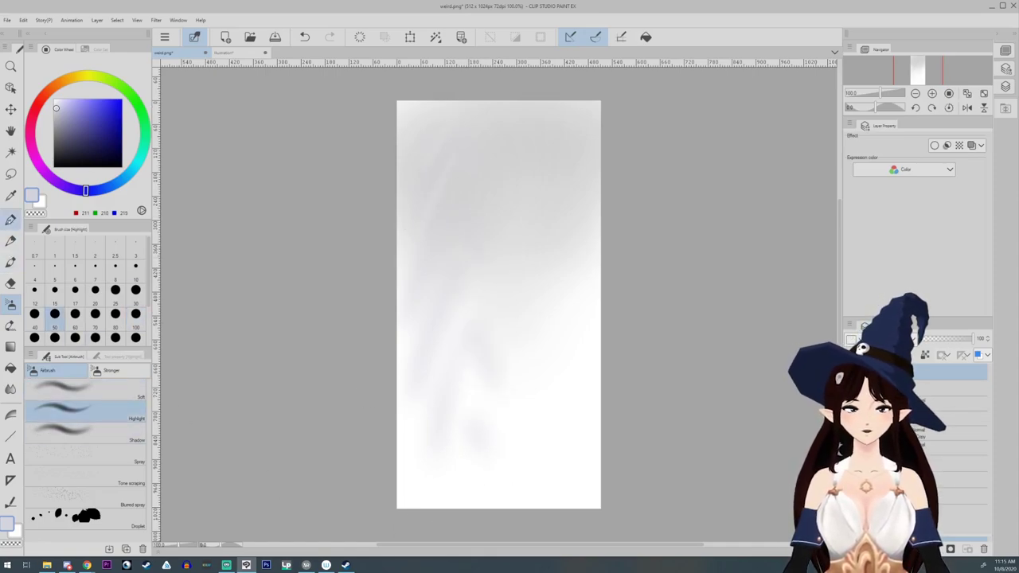
pyautogui.click(11, 219)
pyautogui.press('b')
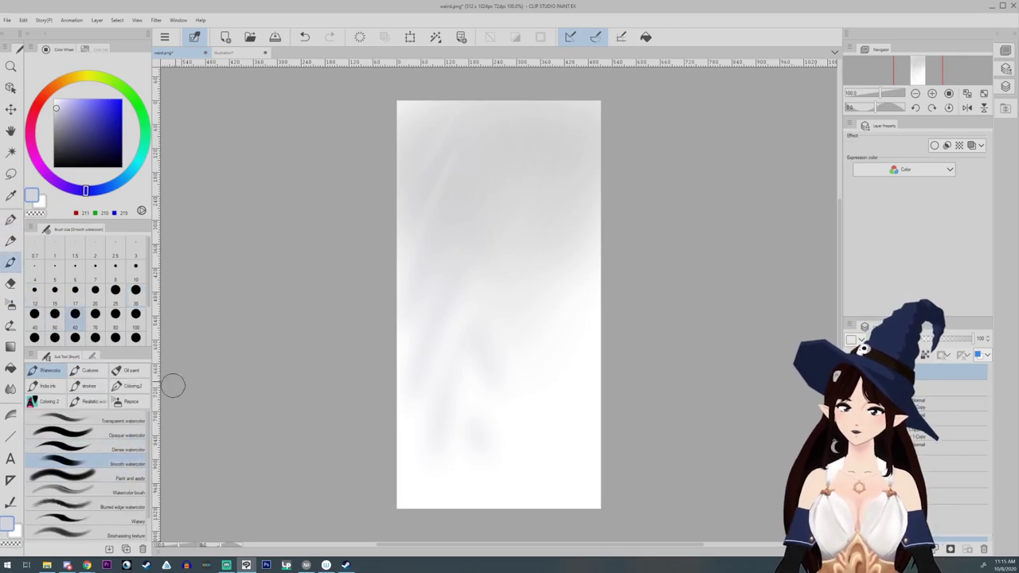
pyautogui.click(88, 434)
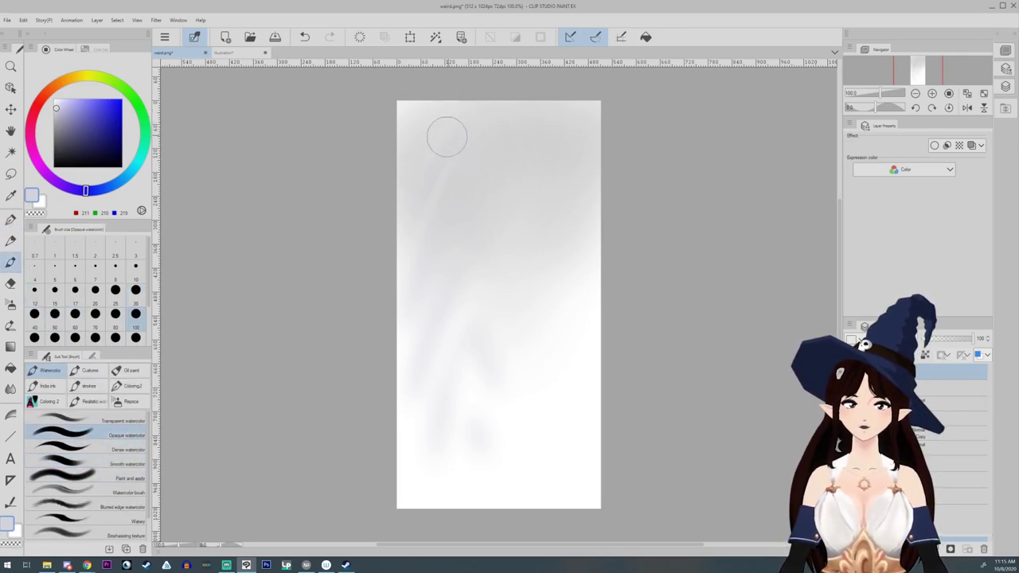
pyautogui.moveTo(458, 145); pyautogui.dragTo(397, 267)
pyautogui.moveTo(453, 199); pyautogui.dragTo(398, 318)
pyautogui.moveTo(461, 247); pyautogui.dragTo(411, 445)
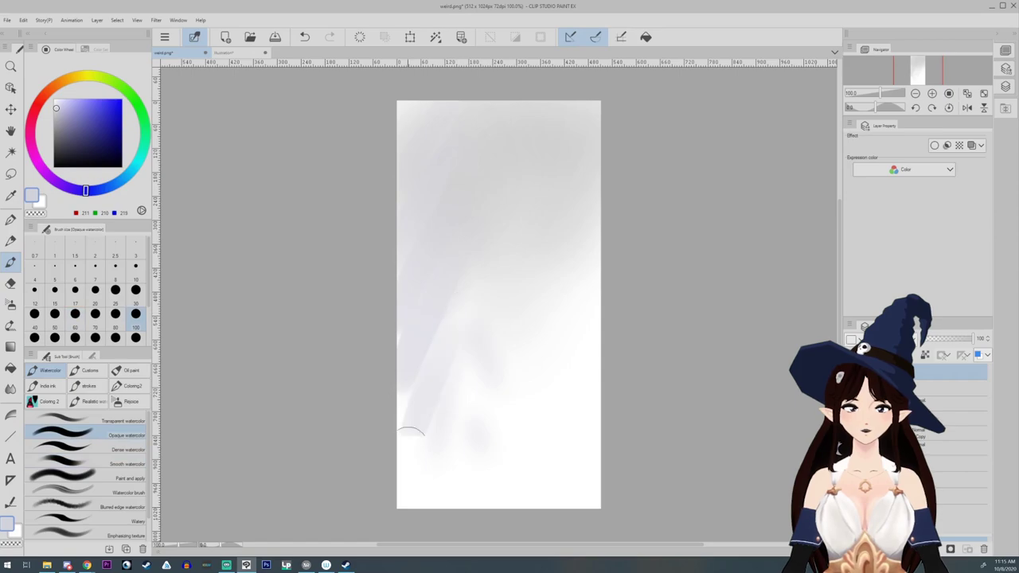
pyautogui.moveTo(458, 399); pyautogui.dragTo(424, 506)
pyautogui.moveTo(455, 308); pyautogui.dragTo(487, 392)
pyautogui.moveTo(460, 241); pyautogui.dragTo(500, 306)
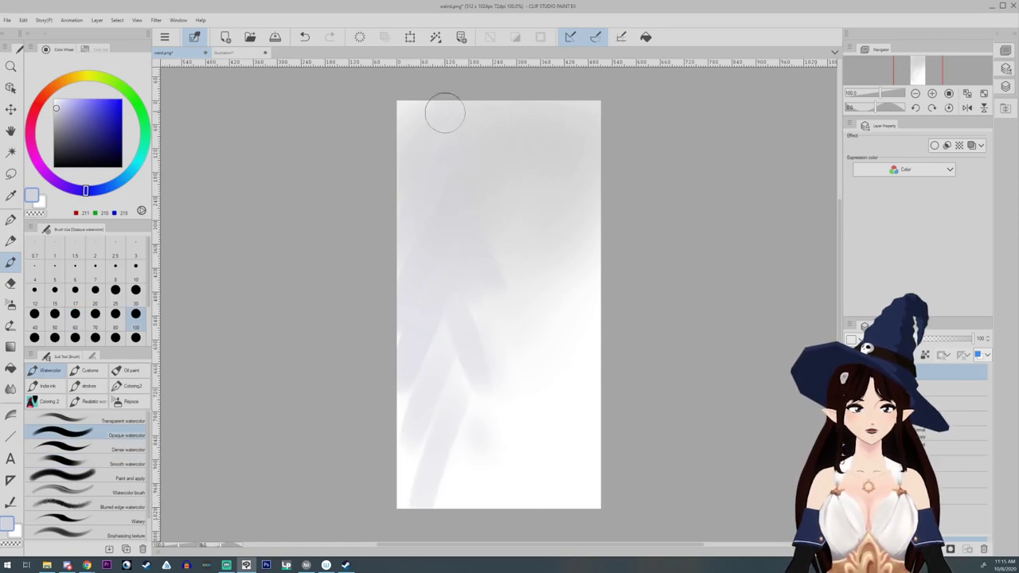
pyautogui.moveTo(445, 113); pyautogui.dragTo(503, 351)
pyautogui.moveTo(460, 396)
pyautogui.mouseDown()
pyautogui.moveTo(537, 257)
pyautogui.moveTo(549, 154)
pyautogui.moveTo(515, 332)
pyautogui.moveTo(586, 484)
pyautogui.moveTo(565, 191)
pyautogui.moveTo(574, 138)
pyautogui.mouseUp()
# - Set the feather-stroke layer's blending mode to Color burn and reduce its opacity
pyautogui.click(875, 338)
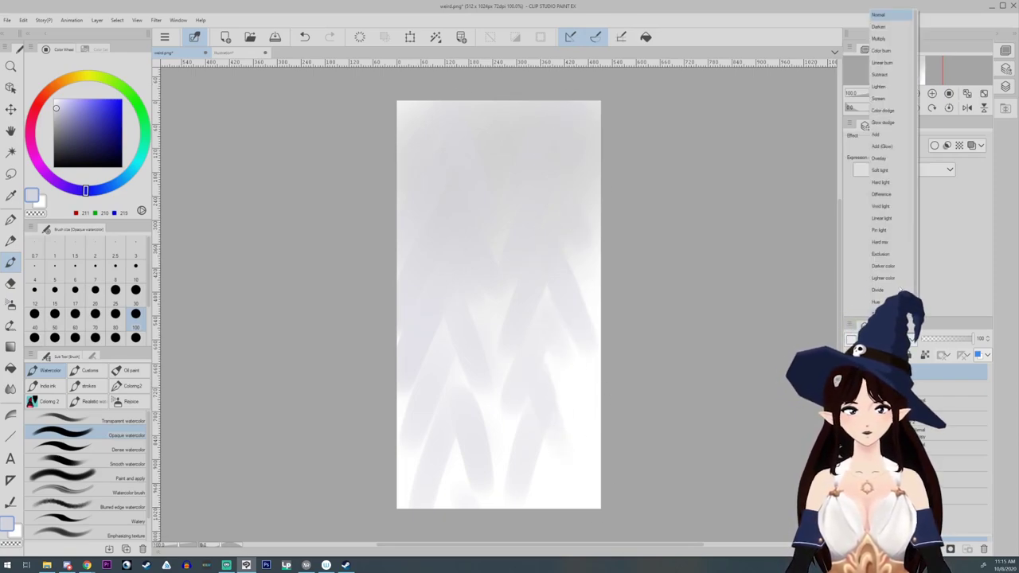
pyautogui.click(885, 51)
pyautogui.click(947, 339)
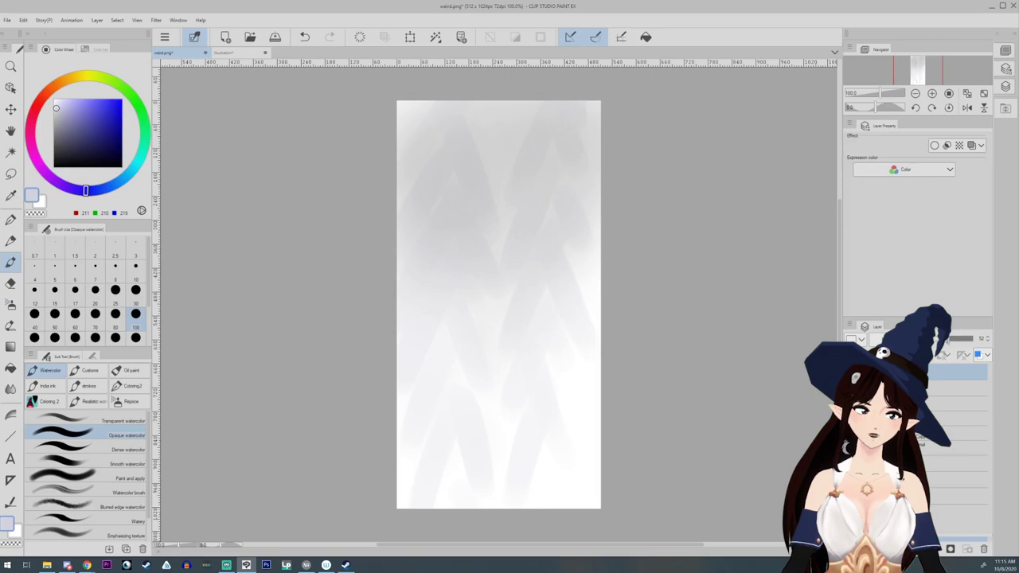
pyautogui.click(927, 388)
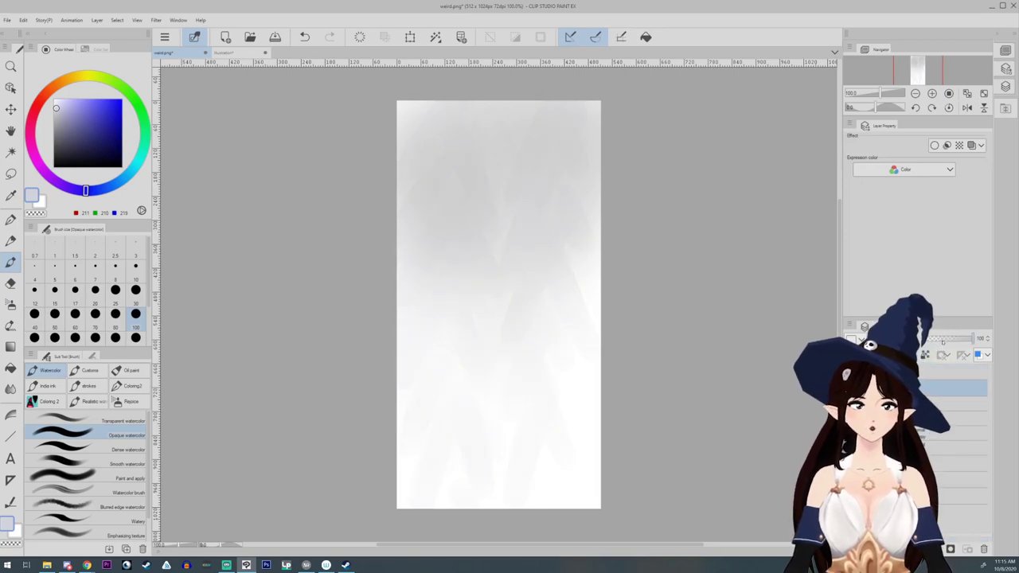
# - Export the texture as a single-layer PNG named angel in the tests folder
pyautogui.click(6, 20)
pyautogui.moveTo(48, 160)
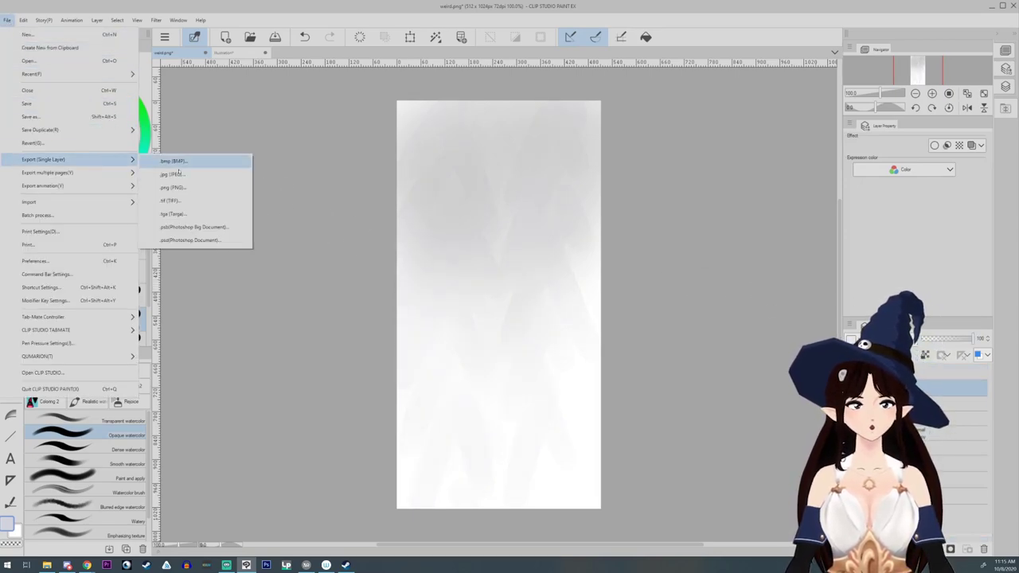
pyautogui.click(173, 187)
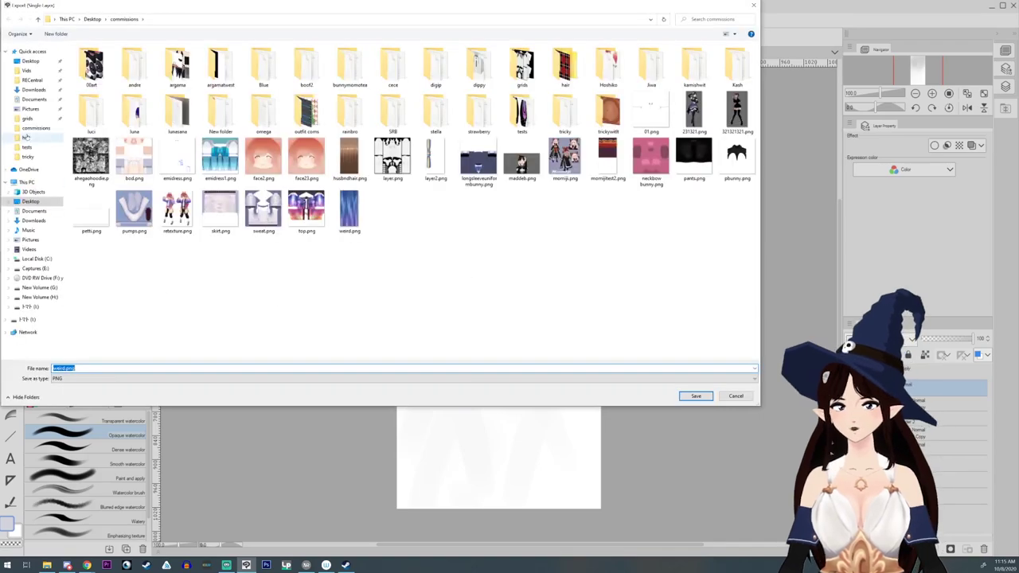
pyautogui.click(27, 147)
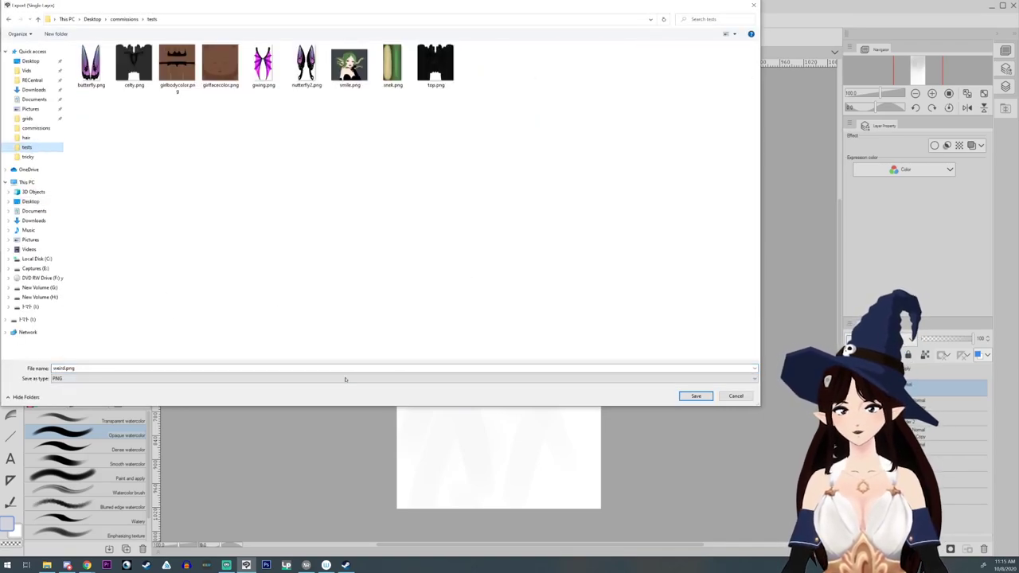
pyautogui.click(315, 367)
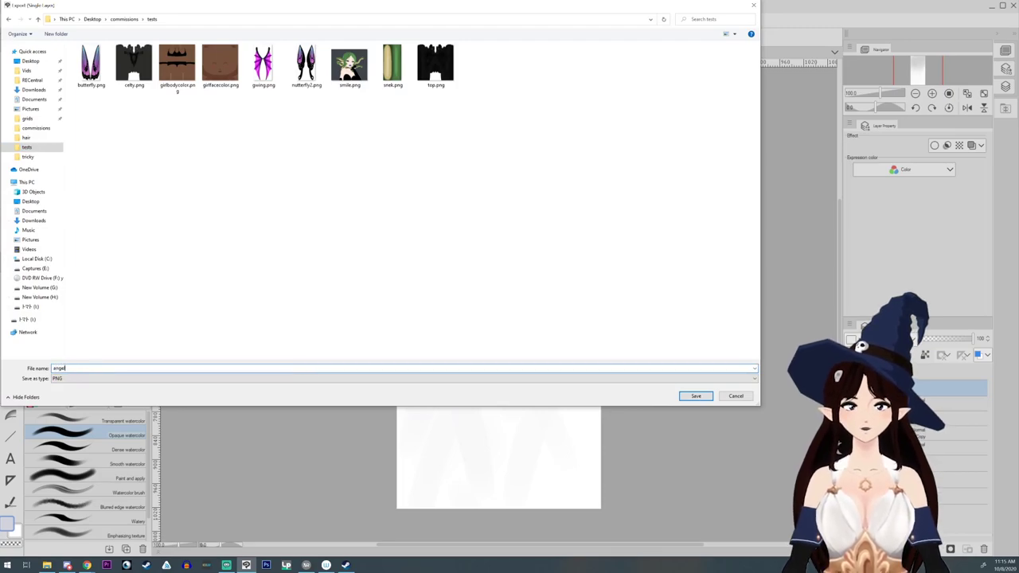
pyautogui.press('Return')
pyautogui.press('Return')
# - Switch back to VRoid Studio and import angel.png into the upper layer of the hair texture
pyautogui.click(306, 565)
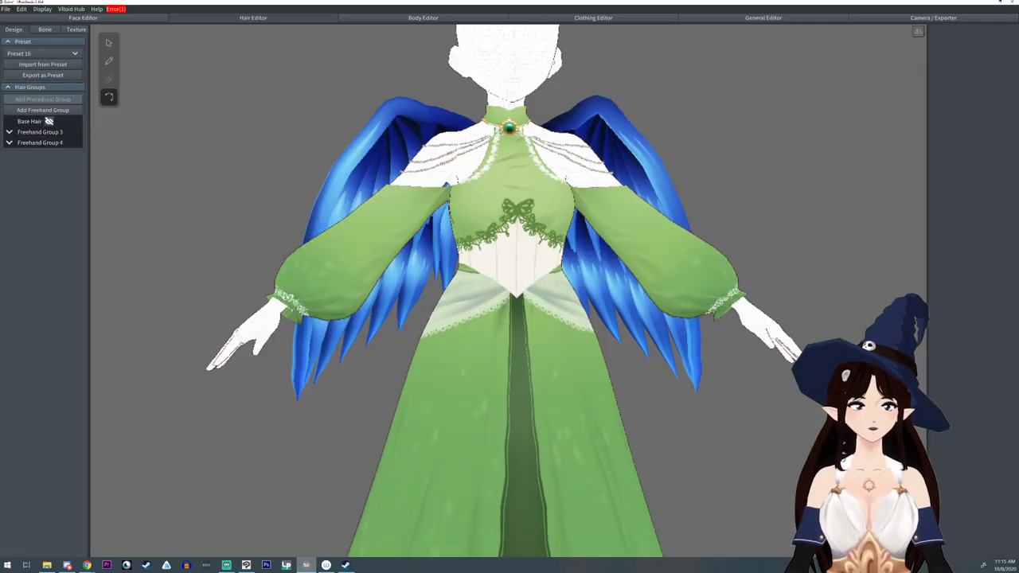
pyautogui.click(49, 121)
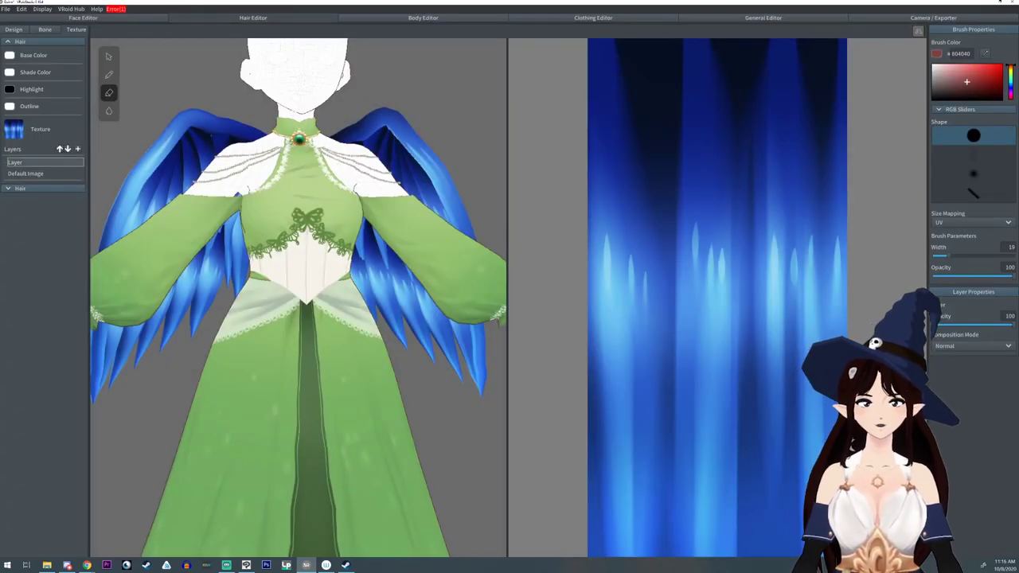
pyautogui.rightClick(32, 163)
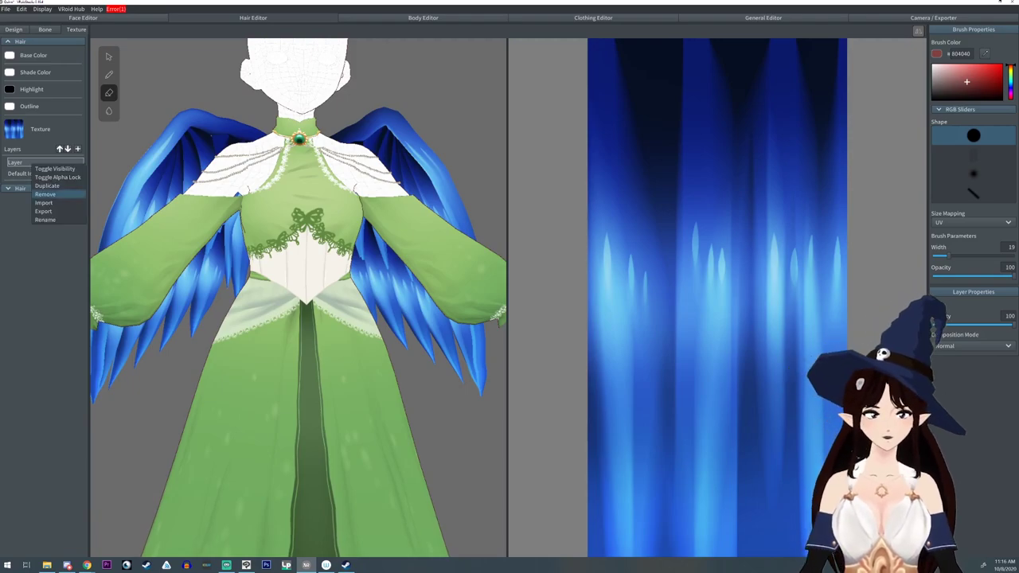
pyautogui.click(44, 203)
pyautogui.doubleClick(351, 225)
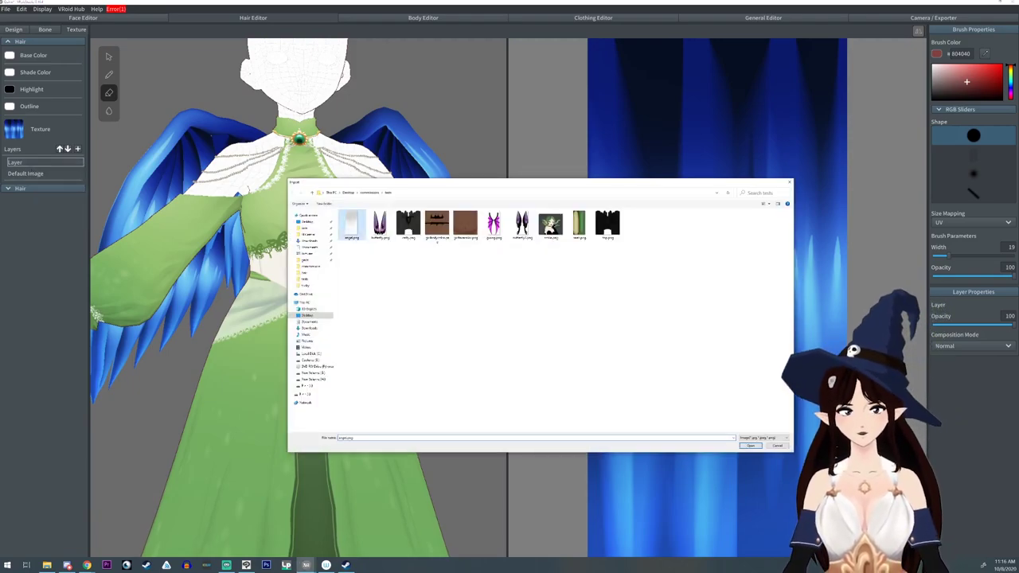
pyautogui.moveTo(398, 319); pyautogui.dragTo(135, 319, button='right')
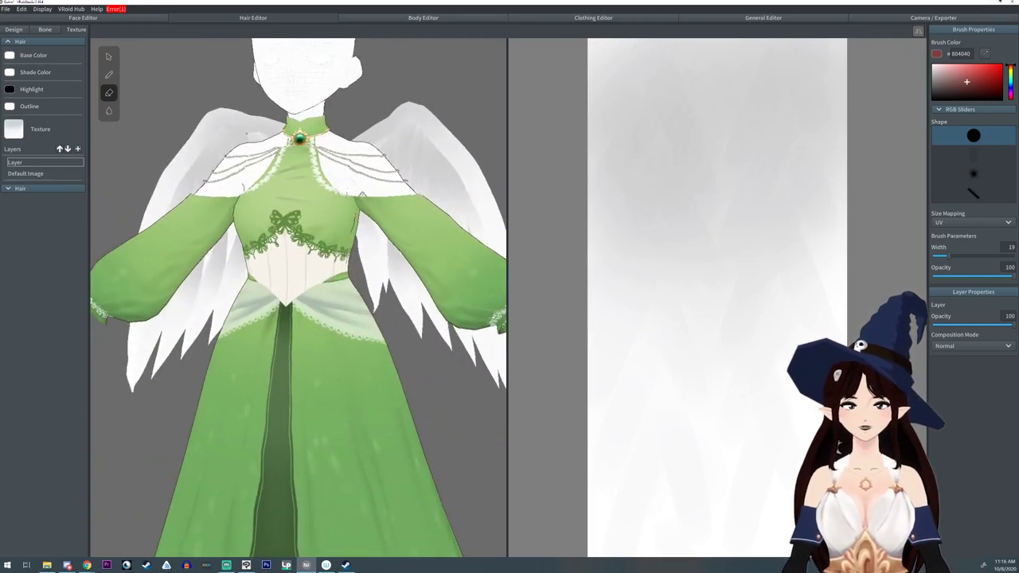
# - Set Freehand Group 4's texture Width to 1.000 and texture Offset to 0.711, and deselect the wing
pyautogui.click(14, 30)
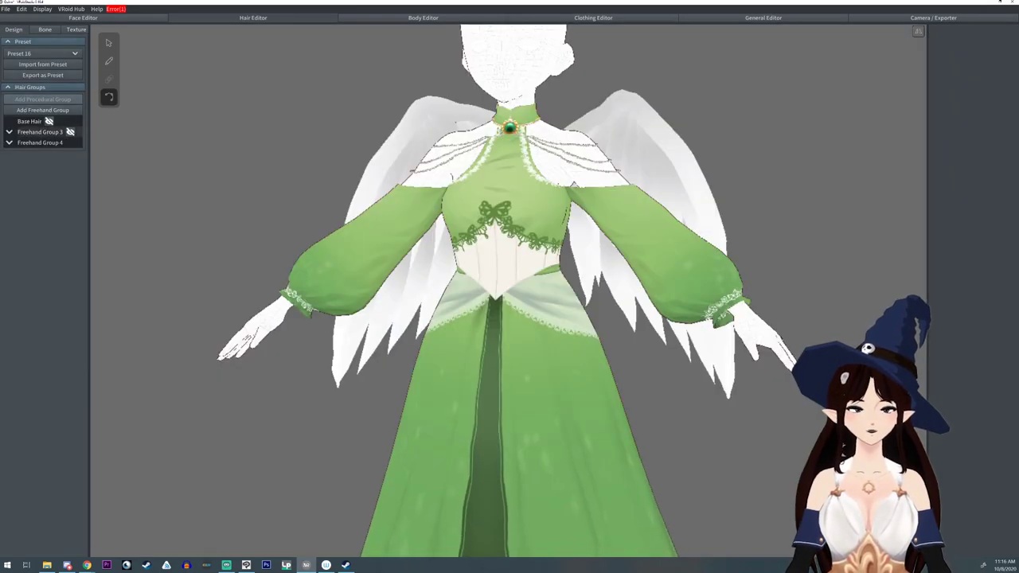
pyautogui.click(57, 131)
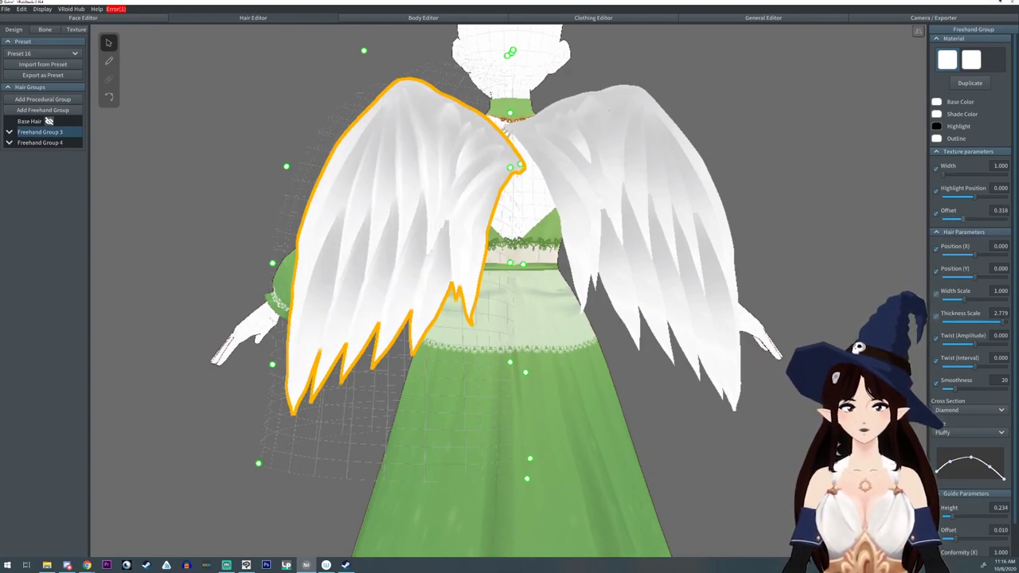
pyautogui.click(39, 142)
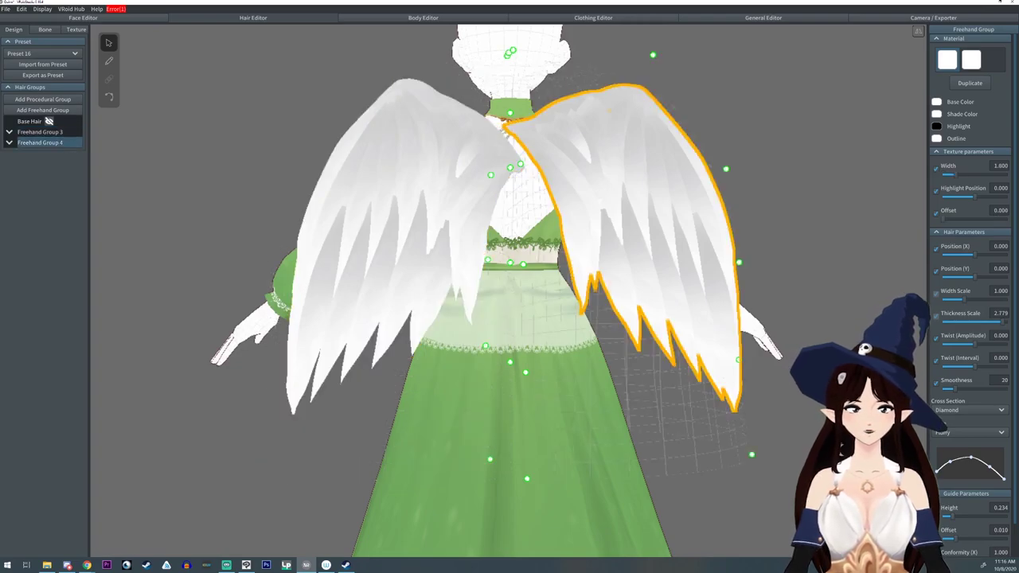
pyautogui.moveTo(951, 174); pyautogui.dragTo(942, 174)
pyautogui.moveTo(383, 334); pyautogui.dragTo(673, 326, button='right')
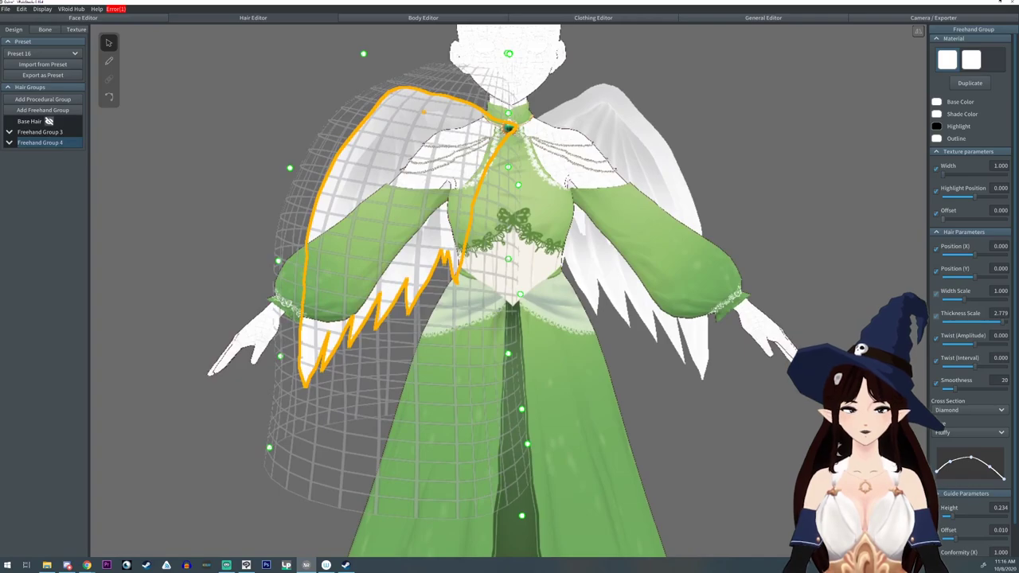
pyautogui.moveTo(952, 219); pyautogui.dragTo(992, 219)
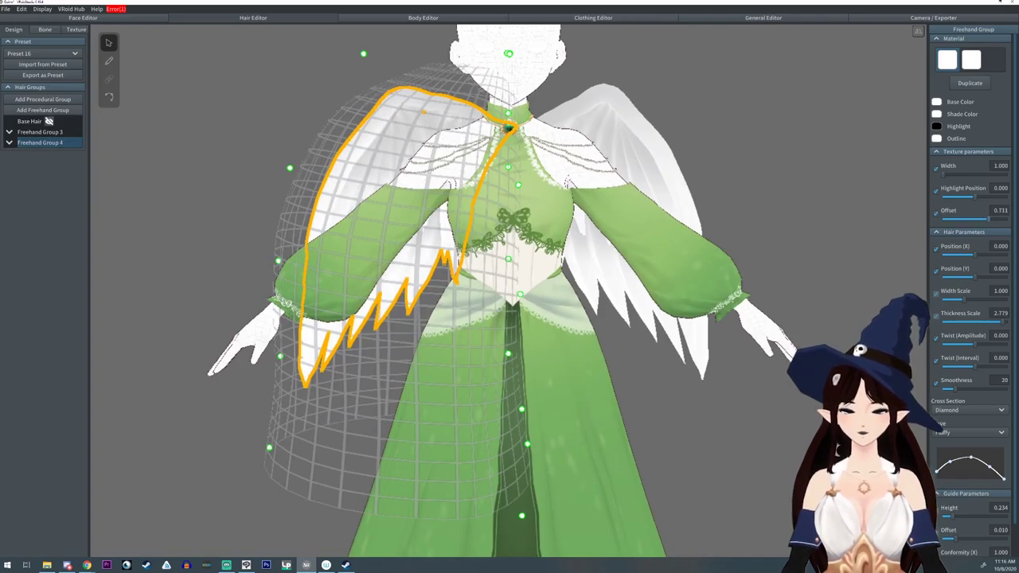
pyautogui.click(756, 223)
pyautogui.moveTo(756, 223); pyautogui.dragTo(744, 223, button='right')
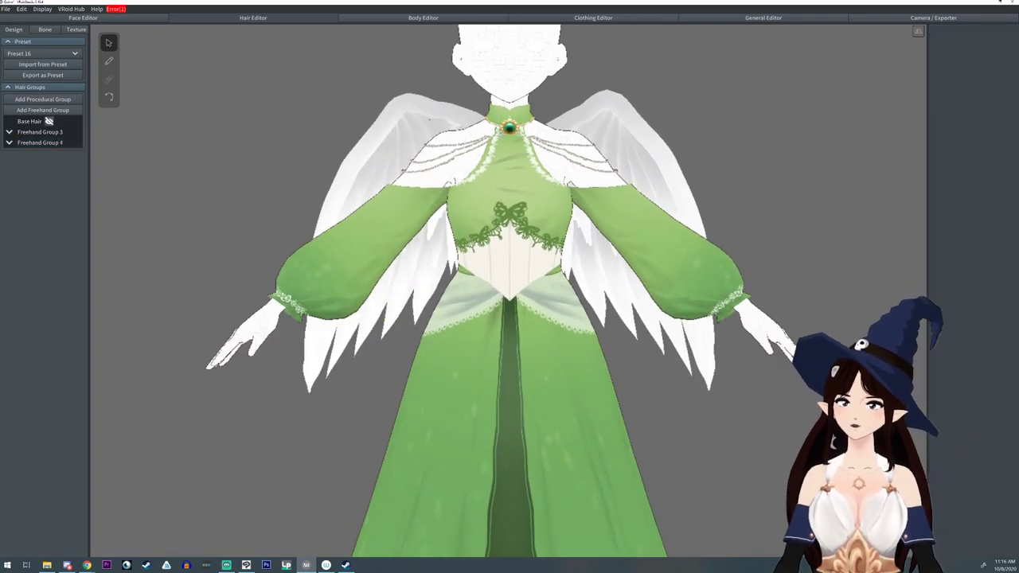
# - Create a hair bone group from all the strands of Freehand Group 3
pyautogui.click(44, 29)
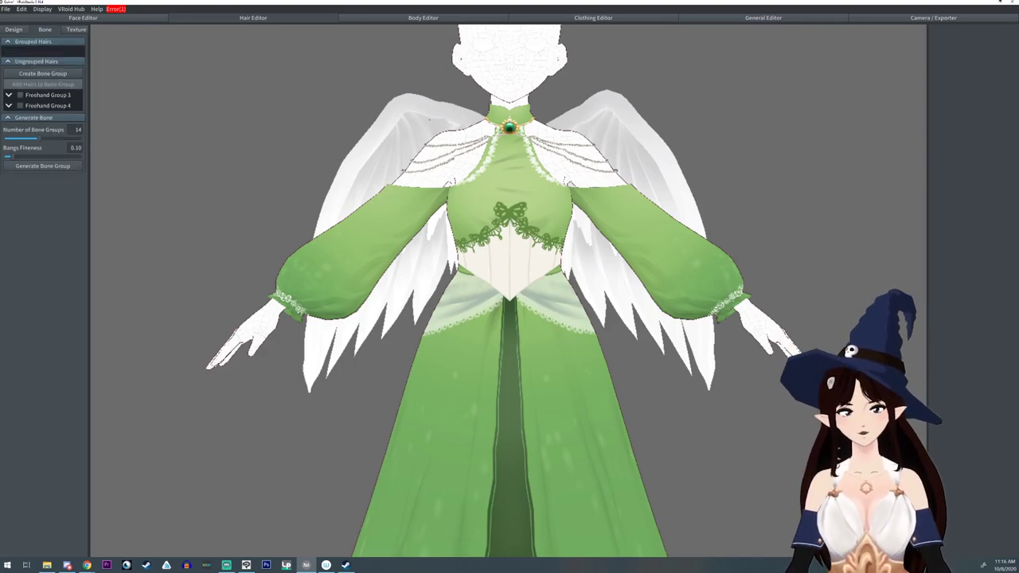
pyautogui.moveTo(430, 119); pyautogui.dragTo(685, 127, button='right')
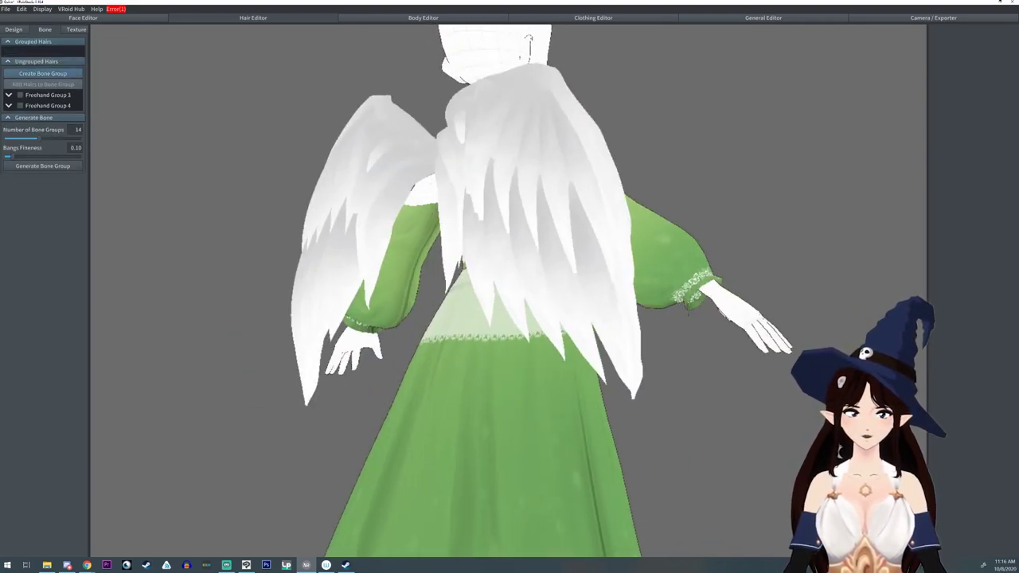
pyautogui.click(20, 95)
pyautogui.click(43, 73)
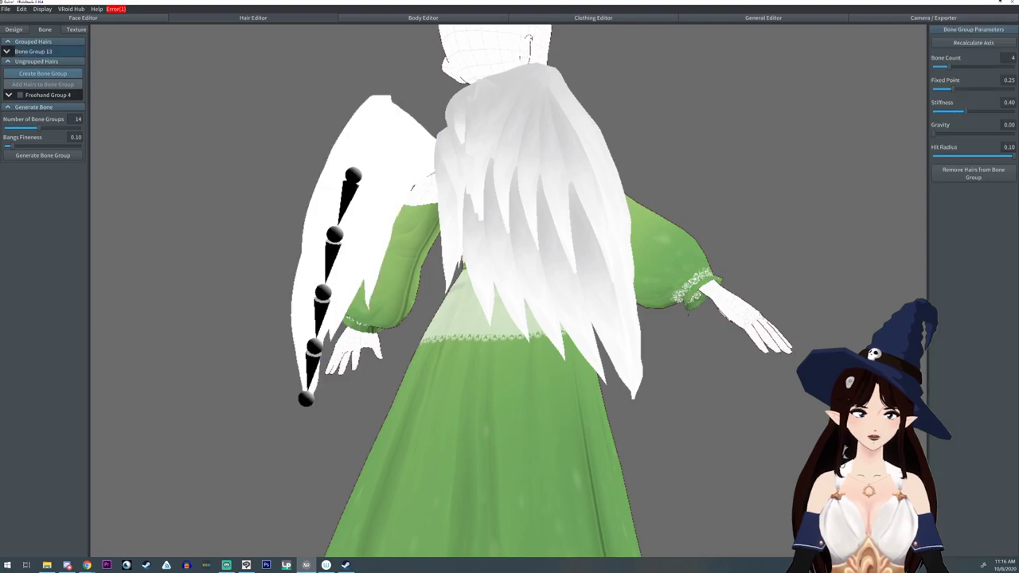
pyautogui.moveTo(279, 160)
pyautogui.mouseDown(button='right')
pyautogui.moveTo(382, 163)
pyautogui.moveTo(358, 162)
pyautogui.mouseUp(button='right')
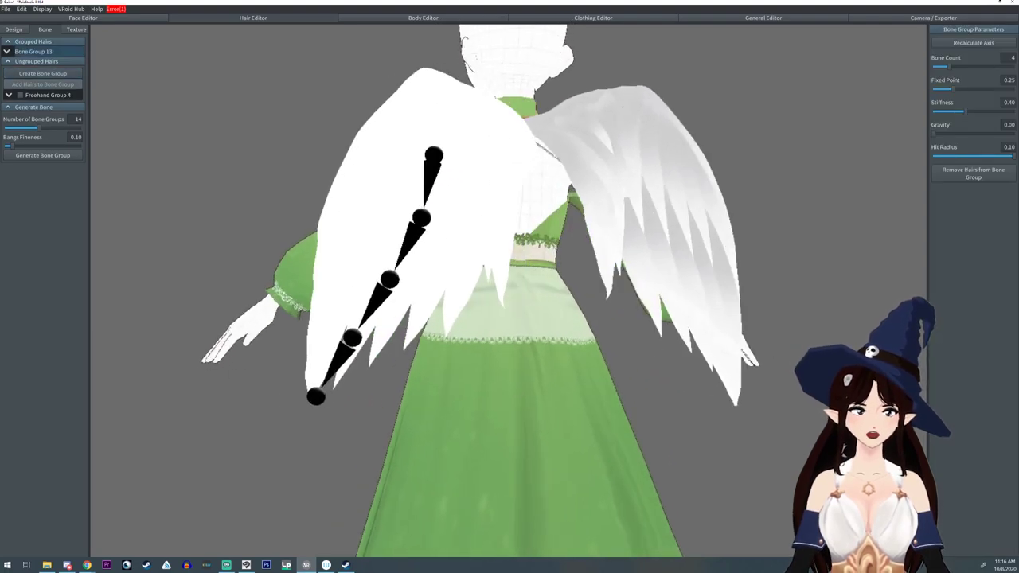
# - Make the wing's outer strand, Hair 14, the bone axis, with Fixed Point 0.01 and Bone Count 3
pyautogui.click(318, 302)
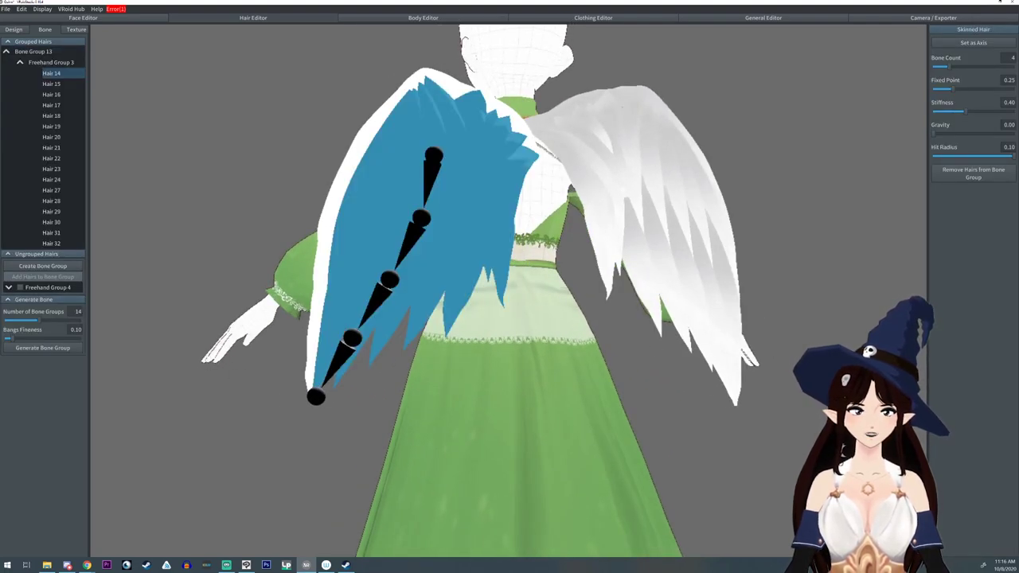
pyautogui.click(973, 42)
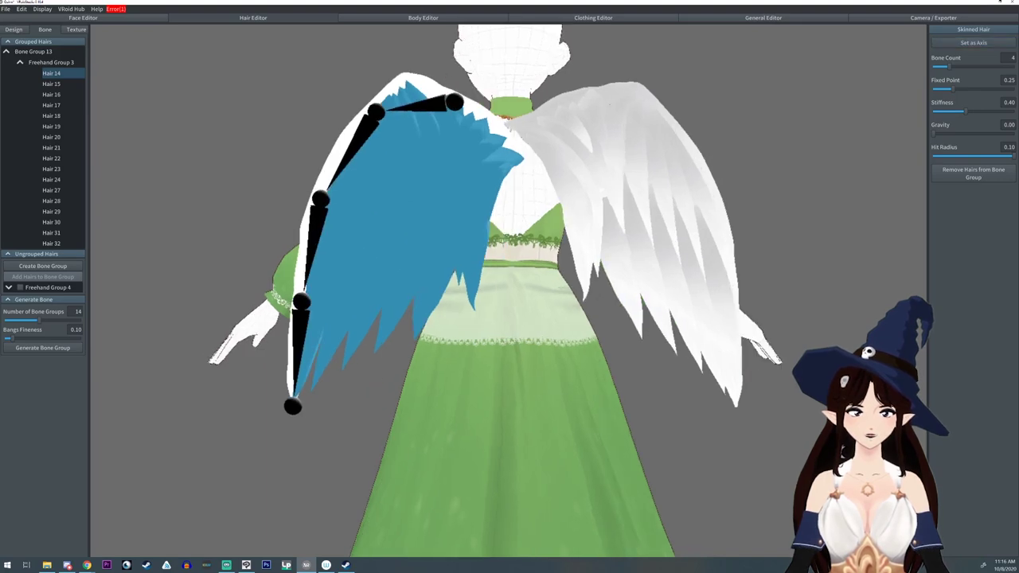
pyautogui.moveTo(952, 88); pyautogui.dragTo(932, 88)
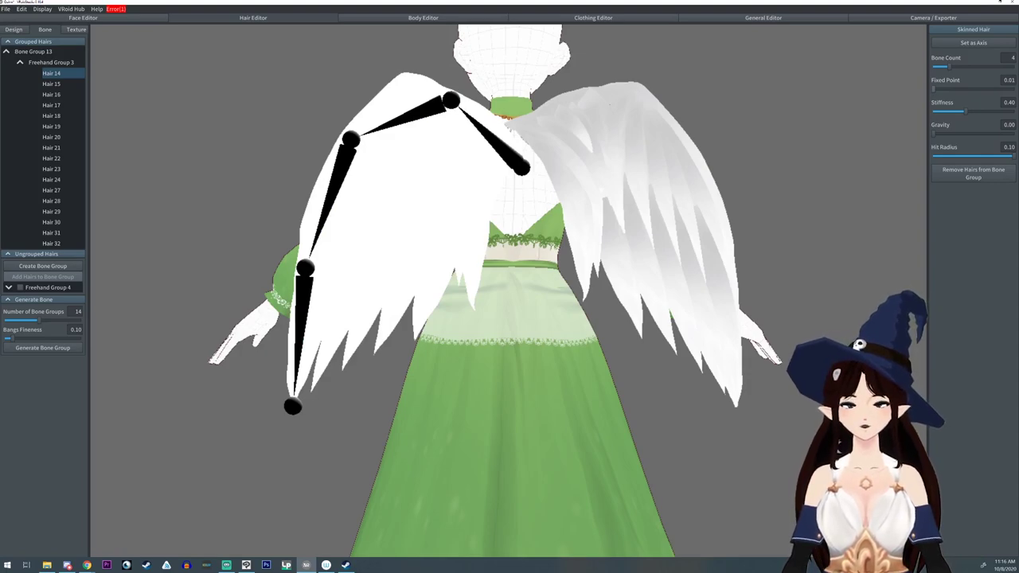
pyautogui.moveTo(949, 67); pyautogui.dragTo(945, 67)
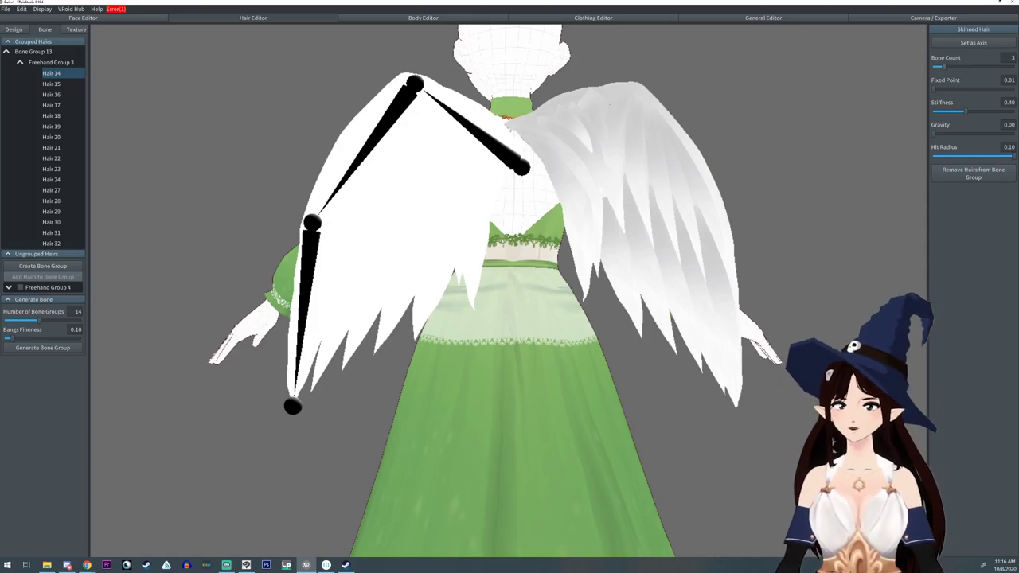
# - Create a bone group from Freehand Group 4 with Bone Count 3, Fixed Point 0.01 and the outer strand Hair 33 as axis
pyautogui.click(48, 287)
pyautogui.click(43, 266)
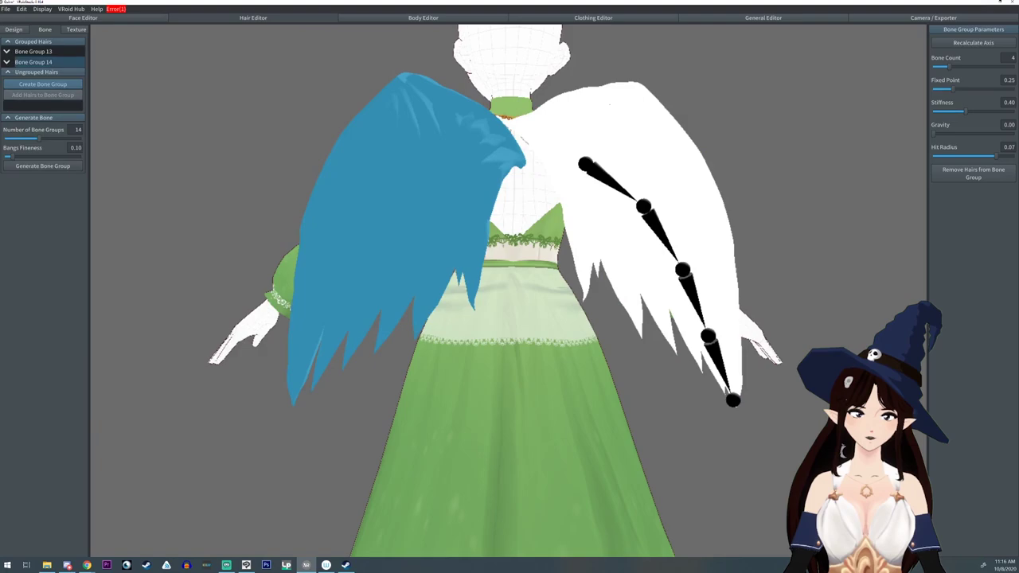
pyautogui.moveTo(948, 66); pyautogui.dragTo(933, 88)
pyautogui.click(613, 94)
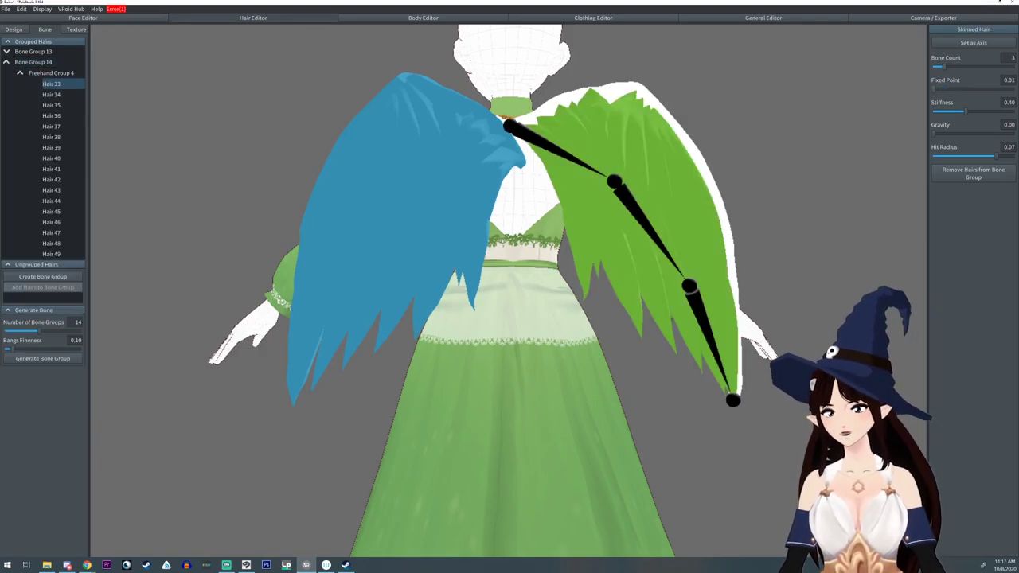
pyautogui.click(973, 43)
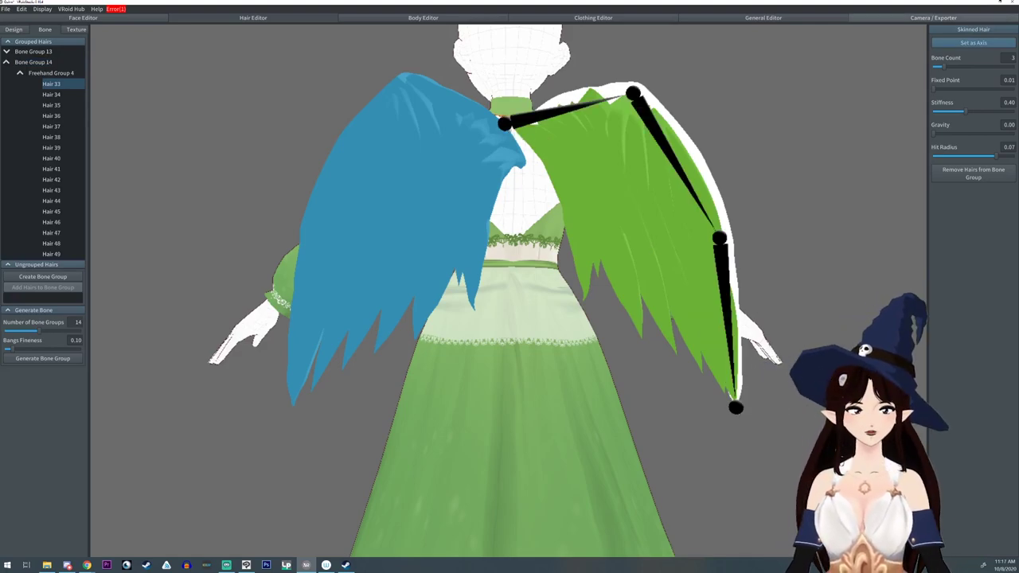
# - Preview the wings' movement from behind with the Walking animation
pyautogui.click(933, 18)
pyautogui.moveTo(700, 287); pyautogui.dragTo(593, 245, button='right')
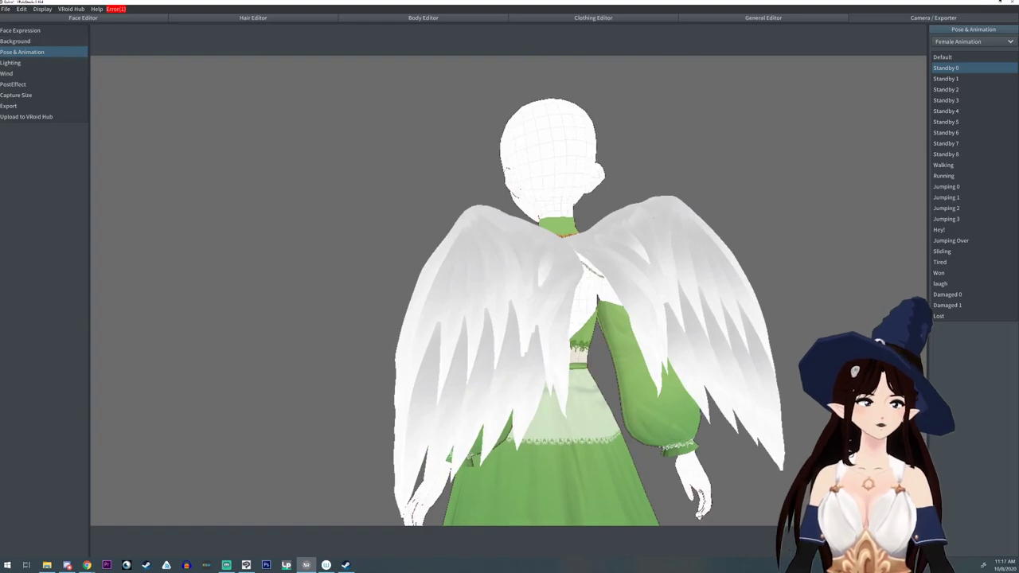
pyautogui.click(944, 165)
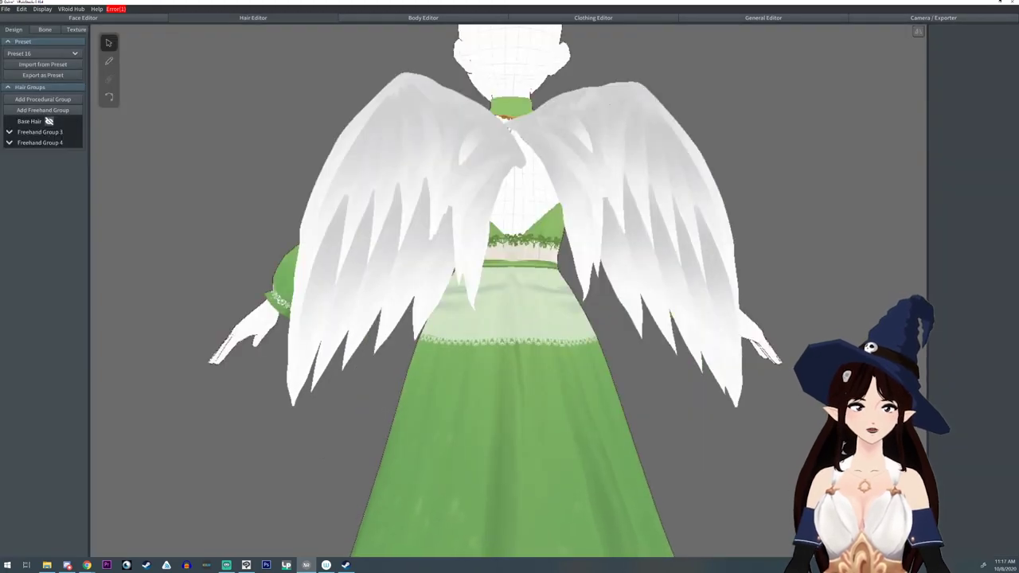
# - Replace Freehand Group 4 with a visible clone of Freehand Group 3 flipped to the opposite side
pyautogui.click(40, 142)
pyautogui.scroll(1, 611, 112)
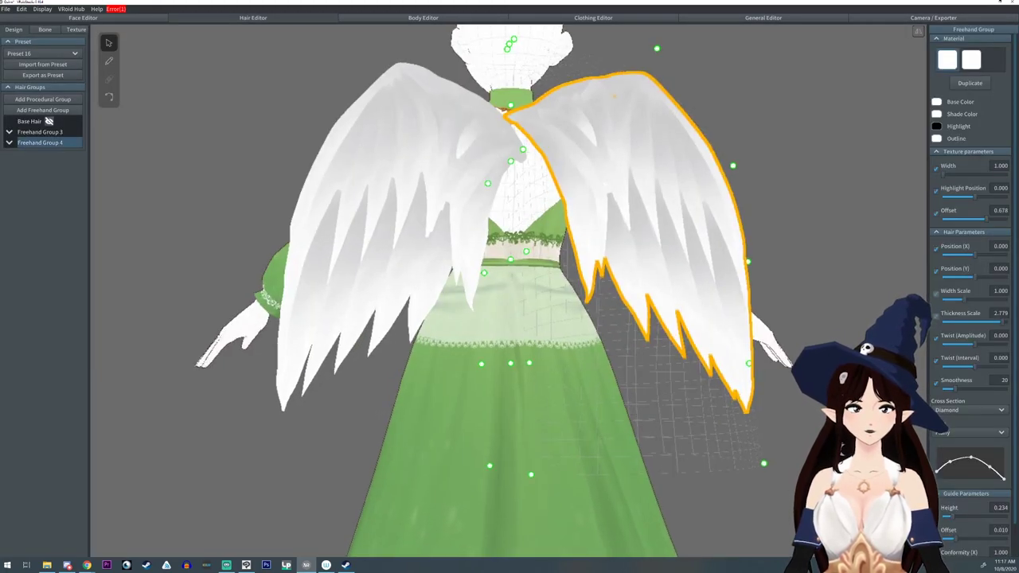
pyautogui.moveTo(615, 110); pyautogui.dragTo(588, 148, button='middle')
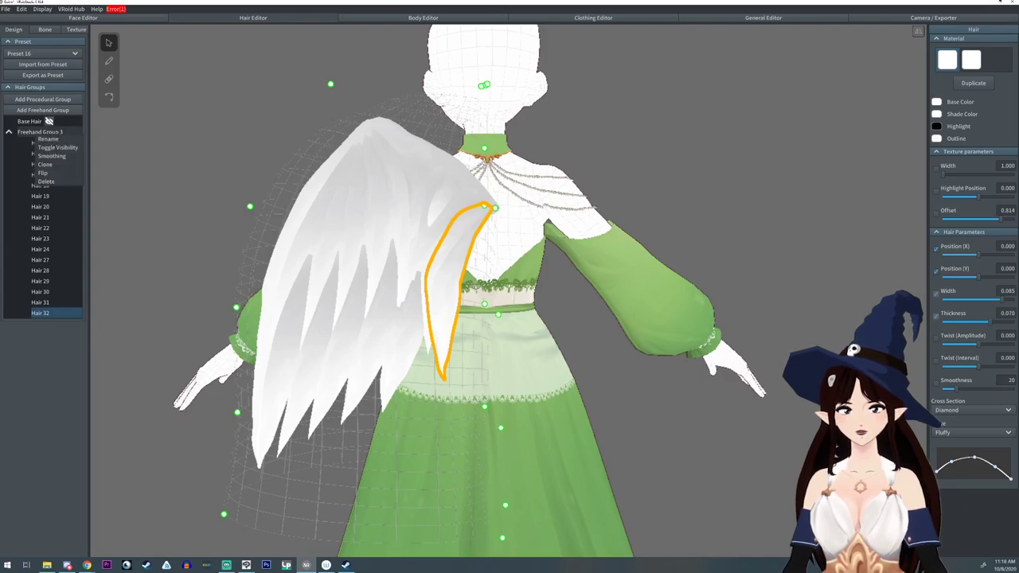
pyautogui.click(57, 163)
pyautogui.click(68, 324)
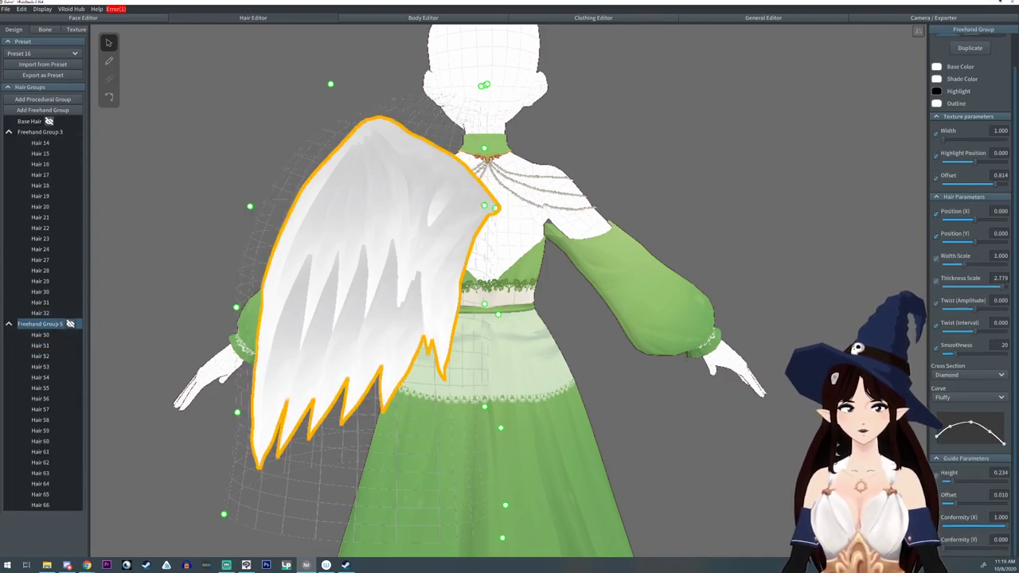
pyautogui.rightClick(37, 324)
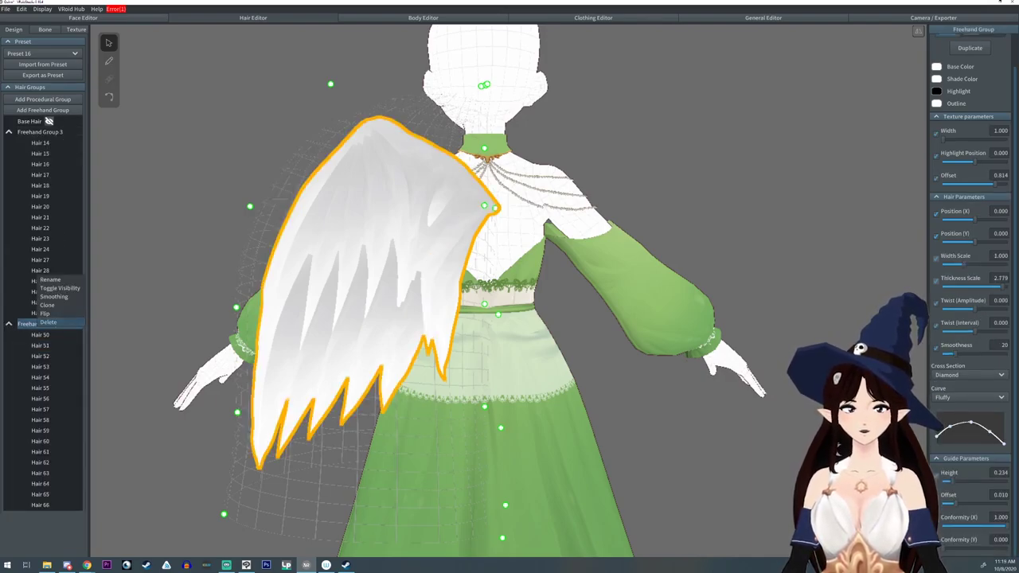
pyautogui.click(46, 314)
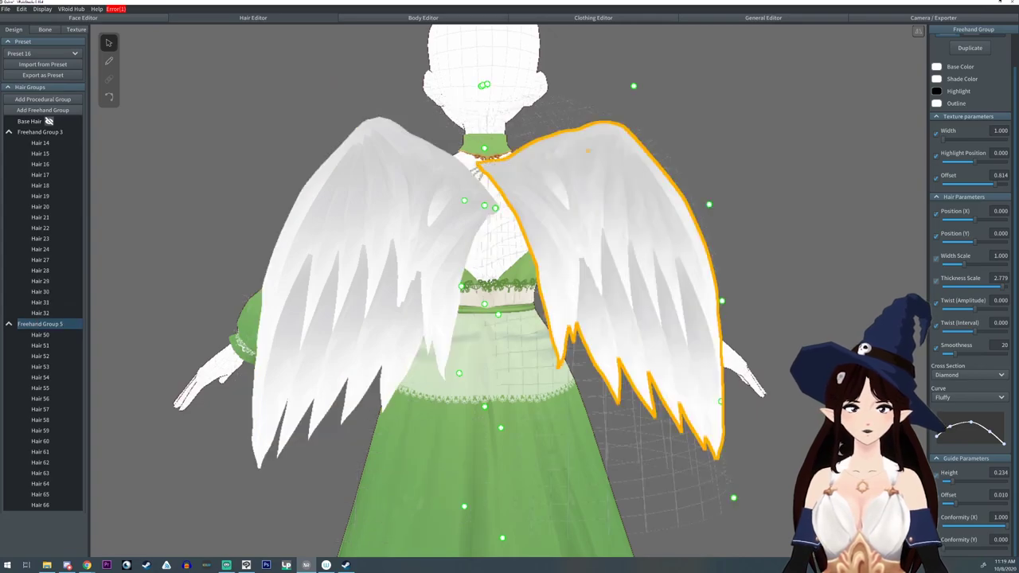
# - Lower the bottom edge and the upper inner points of the flipped wing's guide mesh
pyautogui.moveTo(446, 287)
pyautogui.mouseDown(button='right')
pyautogui.moveTo(612, 287)
pyautogui.moveTo(446, 287)
pyautogui.mouseUp(button='right')
pyautogui.scroll(-2, 508, 291)
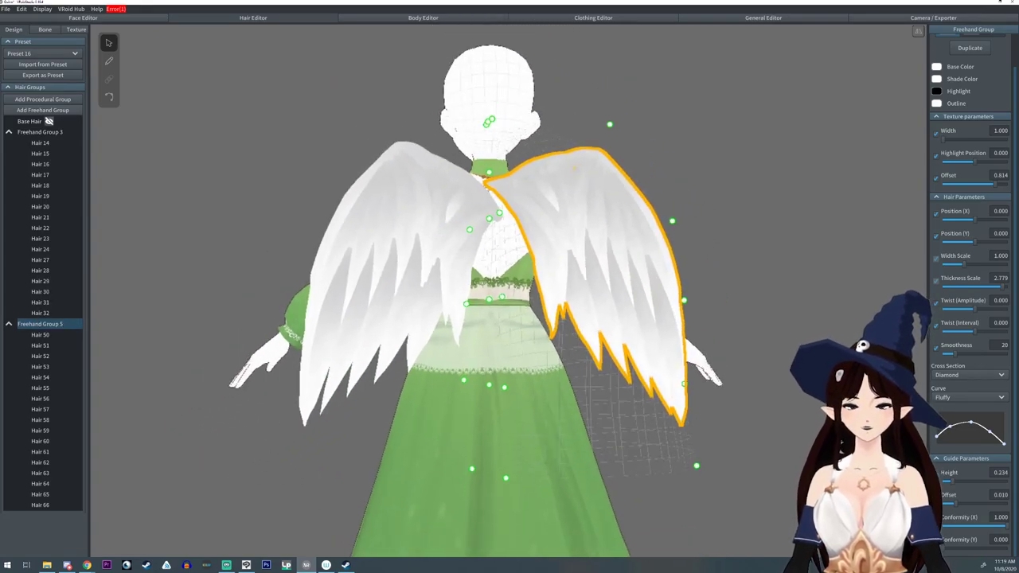
pyautogui.moveTo(505, 477); pyautogui.dragTo(506, 523)
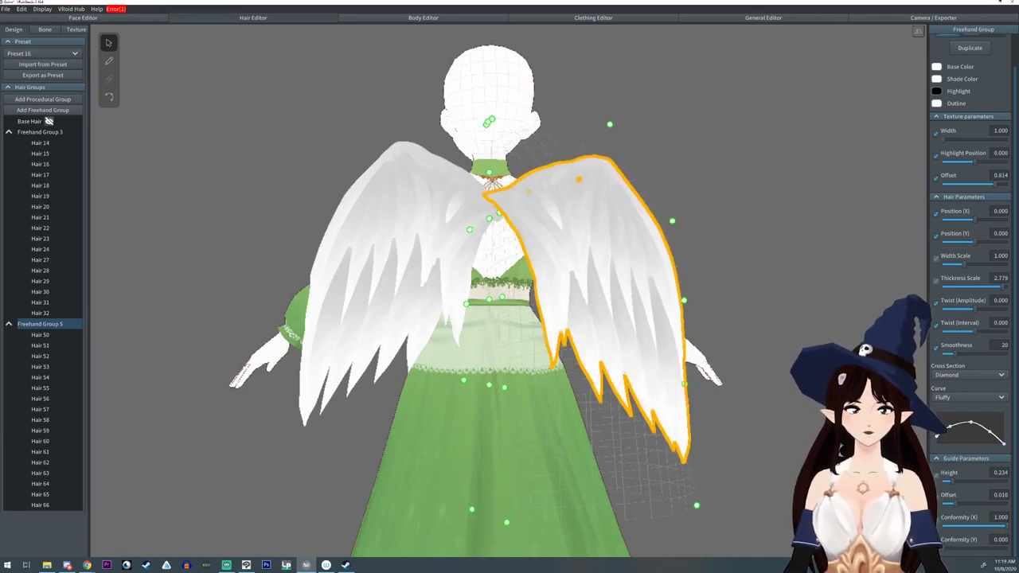
pyautogui.moveTo(489, 172); pyautogui.dragTo(489, 179)
pyautogui.moveTo(488, 121); pyautogui.dragTo(489, 137)
pyautogui.moveTo(489, 137); pyautogui.dragTo(464, 149, button='right')
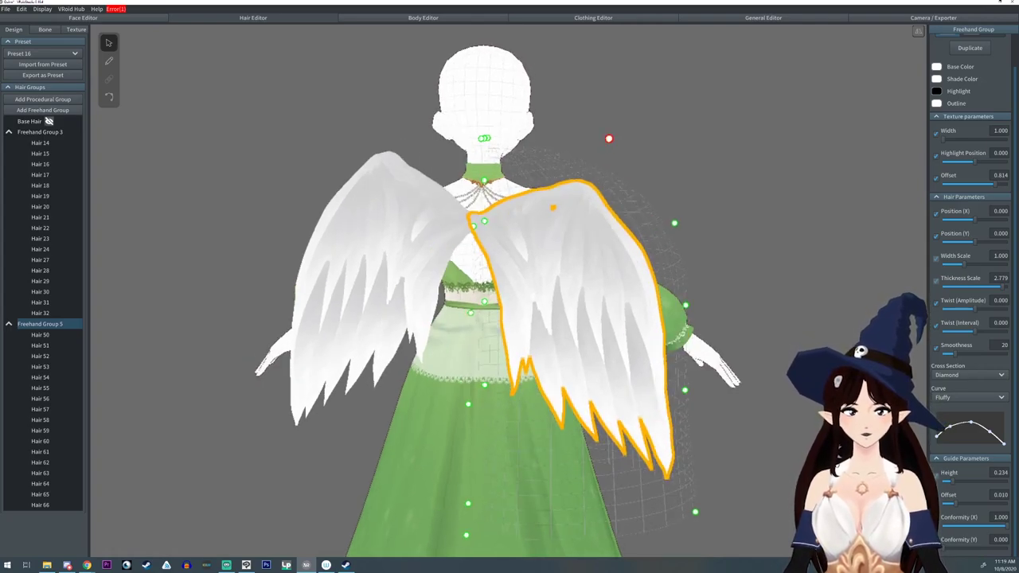
# - Adjust the outer side of the flipped wing's guide mesh, widening it near the top and pulling its lower corner slightly up
pyautogui.moveTo(609, 138); pyautogui.dragTo(619, 120)
pyautogui.moveTo(674, 223); pyautogui.dragTo(675, 223)
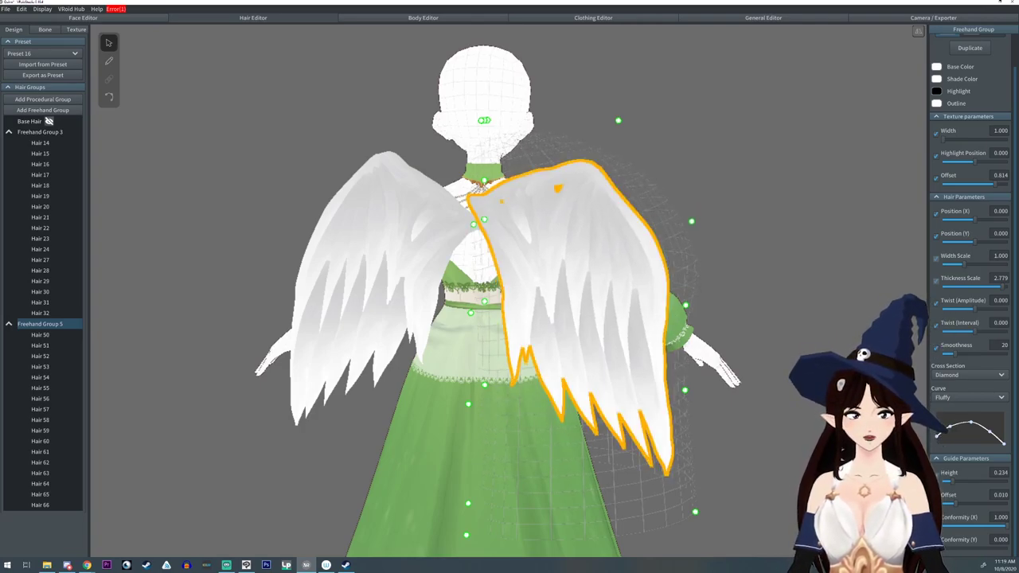
pyautogui.moveTo(557, 287); pyautogui.dragTo(585, 287, button='right')
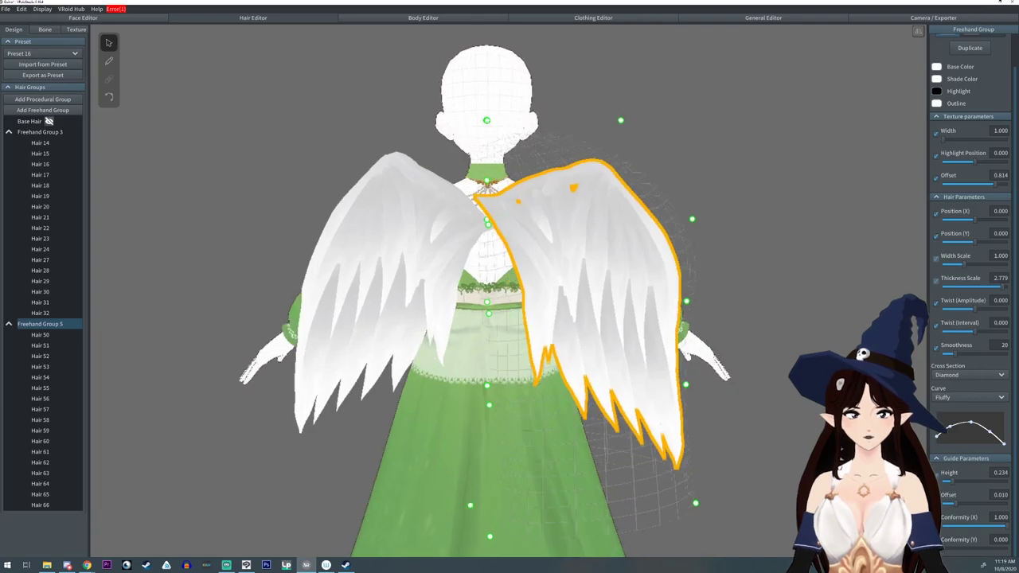
pyautogui.moveTo(696, 503); pyautogui.dragTo(699, 490)
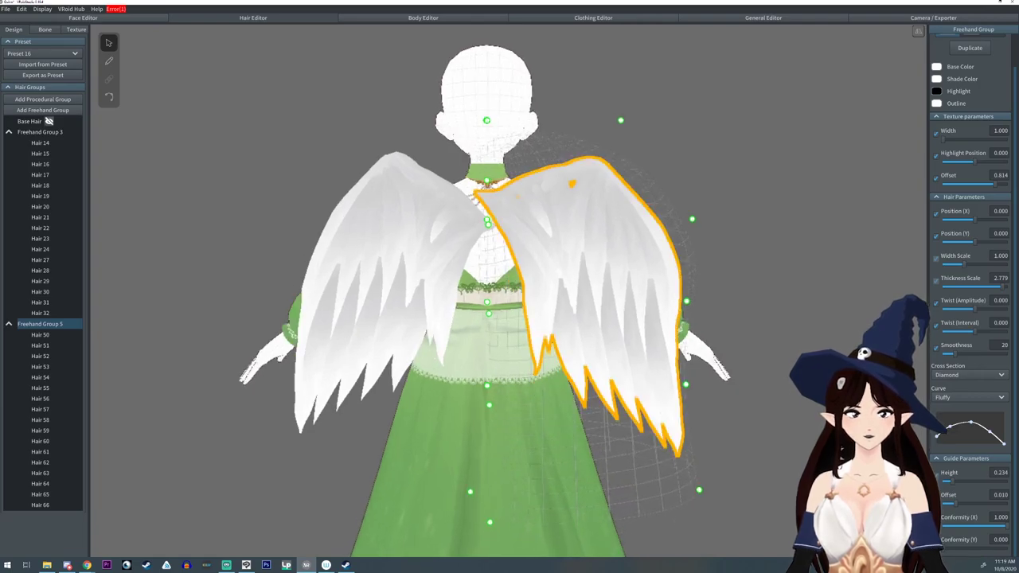
pyautogui.scroll(1, 510, 295)
pyautogui.scroll(1, 569, 255)
pyautogui.moveTo(715, 210); pyautogui.dragTo(693, 202)
pyautogui.scroll(4, 570, 255)
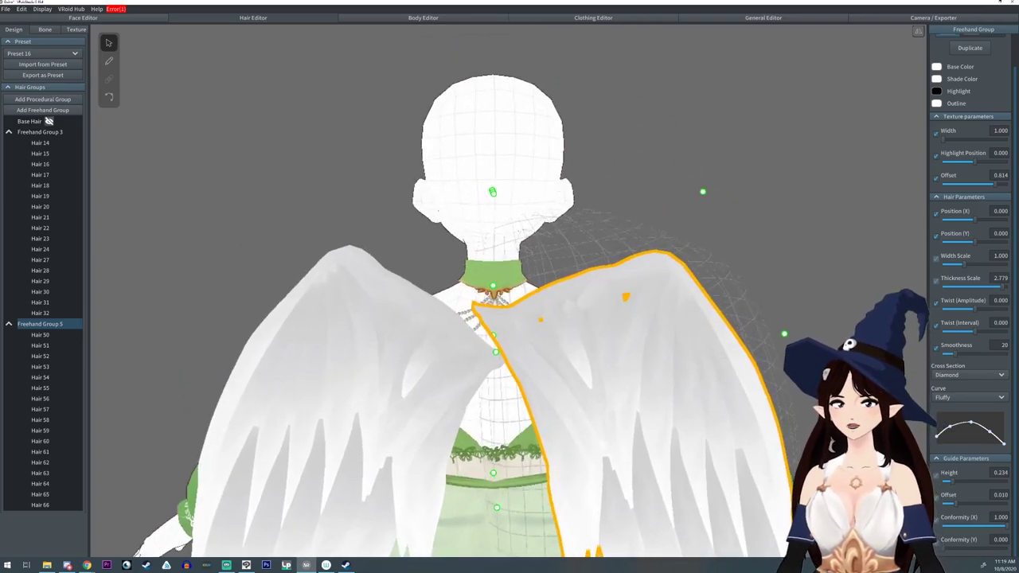
# - Edit the control points of Hair 50 so its inner end curves down to the middle of the back
pyautogui.moveTo(570, 255); pyautogui.dragTo(593, 255, button='right')
pyautogui.click(109, 97)
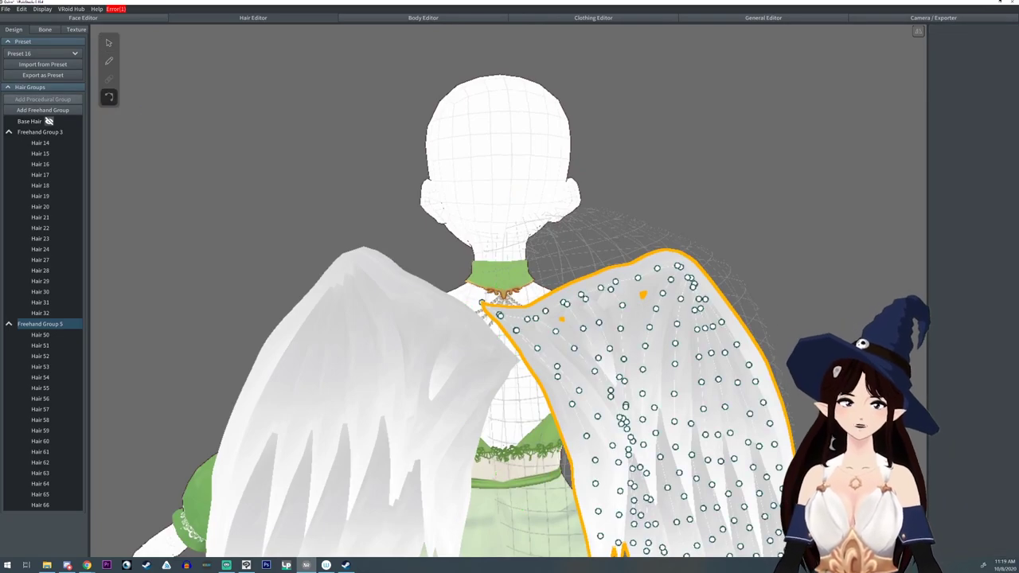
pyautogui.moveTo(525, 278)
pyautogui.mouseDown(button='right')
pyautogui.moveTo(497, 296)
pyautogui.moveTo(510, 287)
pyautogui.mouseUp(button='right')
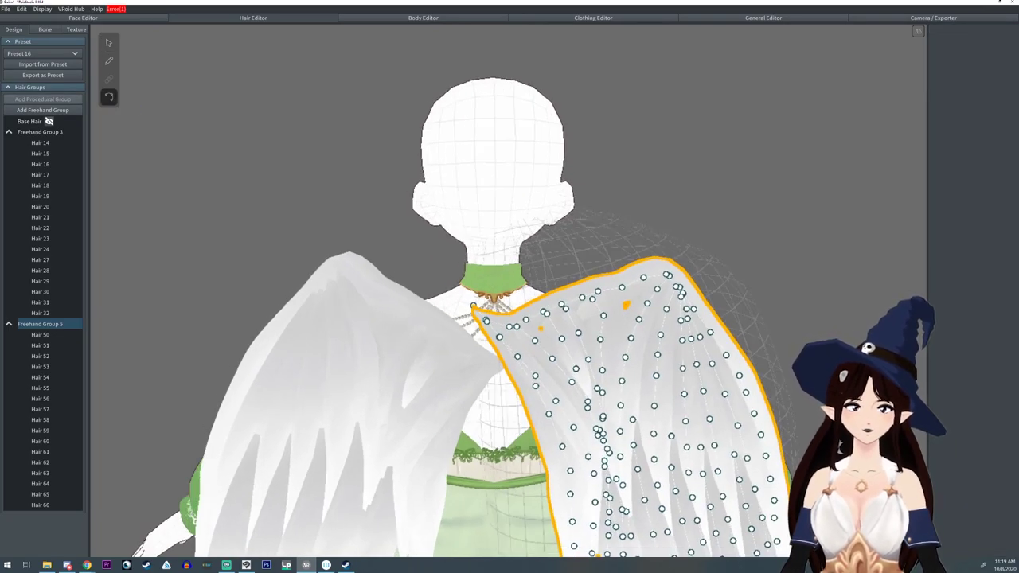
pyautogui.moveTo(486, 319)
pyautogui.mouseDown()
pyautogui.moveTo(503, 349)
pyautogui.moveTo(517, 327)
pyautogui.moveTo(534, 329)
pyautogui.moveTo(522, 331)
pyautogui.moveTo(523, 314)
pyautogui.mouseUp()
pyautogui.click(527, 322)
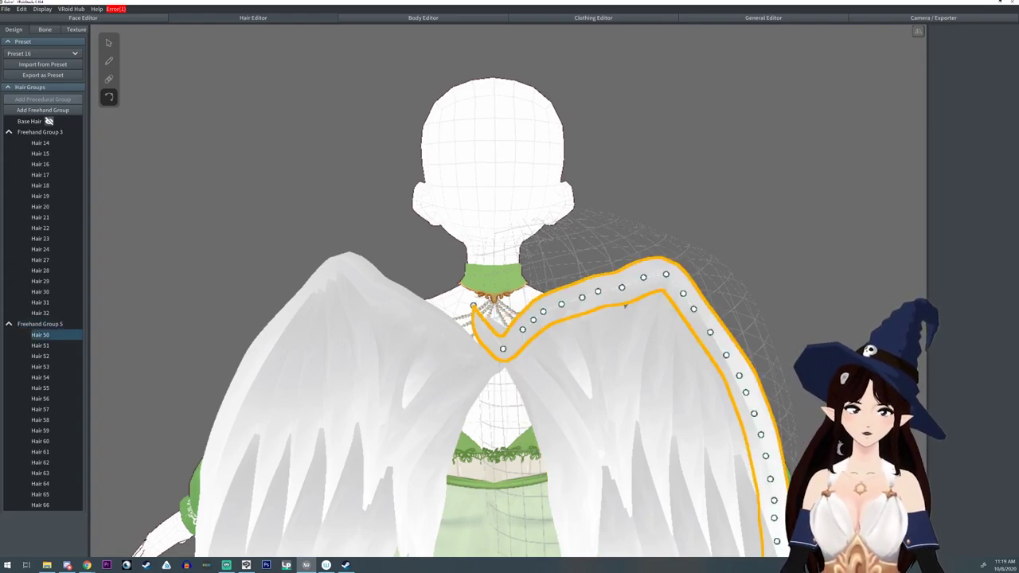
pyautogui.moveTo(523, 314); pyautogui.dragTo(557, 374, button='right')
pyautogui.moveTo(511, 348); pyautogui.dragTo(544, 372)
pyautogui.moveTo(616, 387); pyautogui.dragTo(635, 267, button='right')
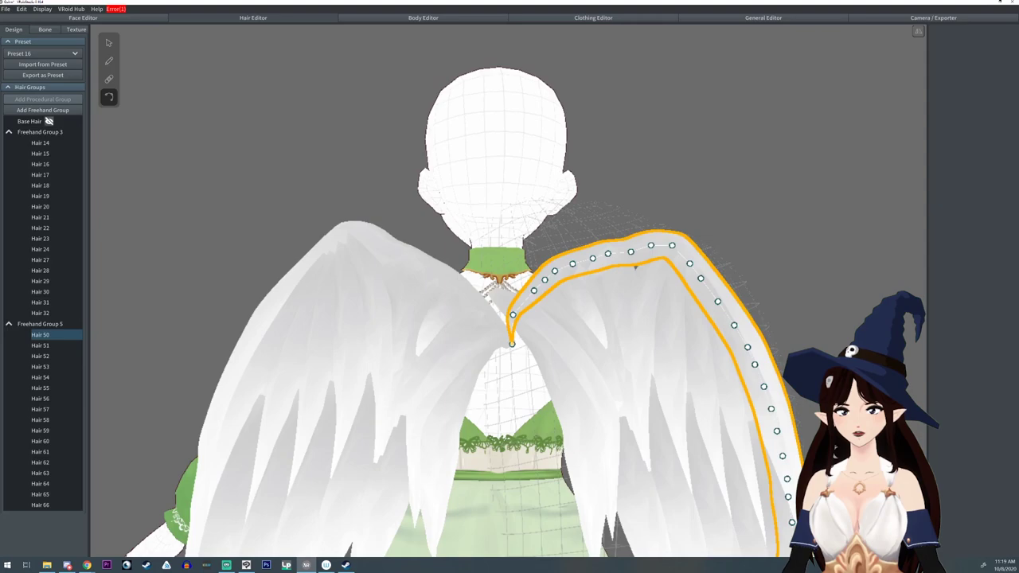
pyautogui.click(635, 267)
pyautogui.click(635, 266)
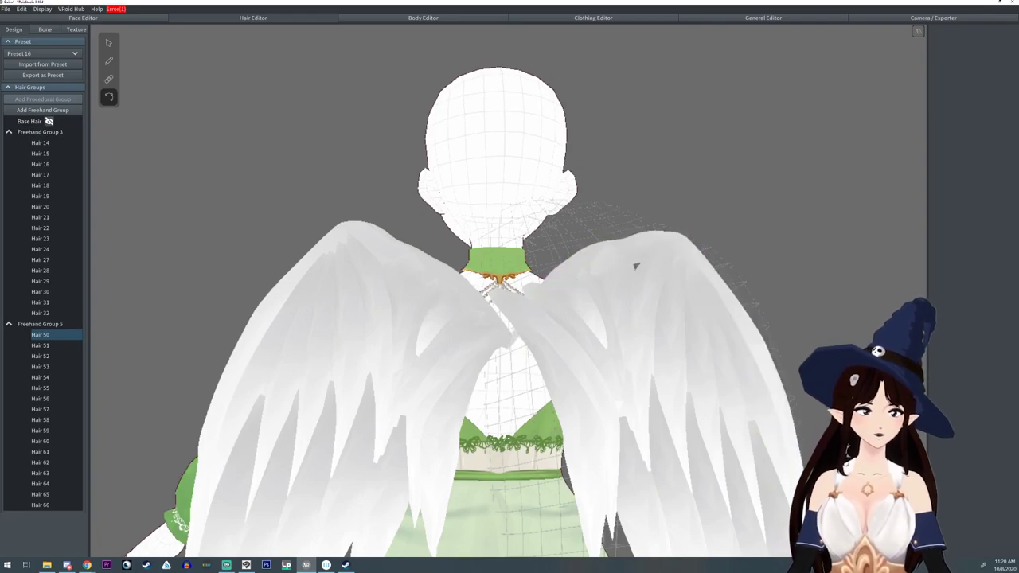
# - Refine the inner end points of the flipped wing's strands where they attach to the back, viewed from above
pyautogui.moveTo(635, 266); pyautogui.dragTo(715, 401, button='right')
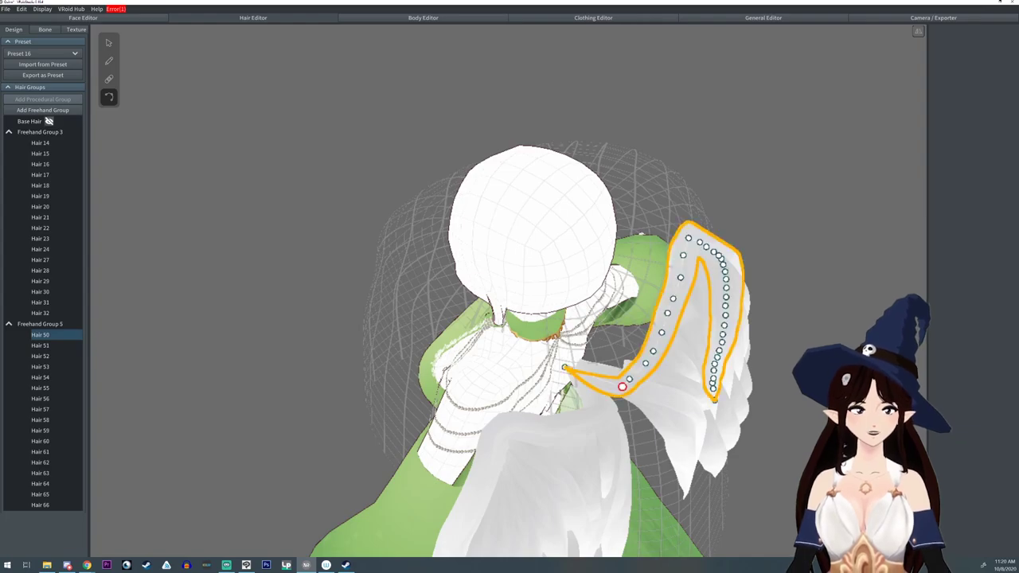
pyautogui.moveTo(641, 235); pyautogui.dragTo(646, 279, button='right')
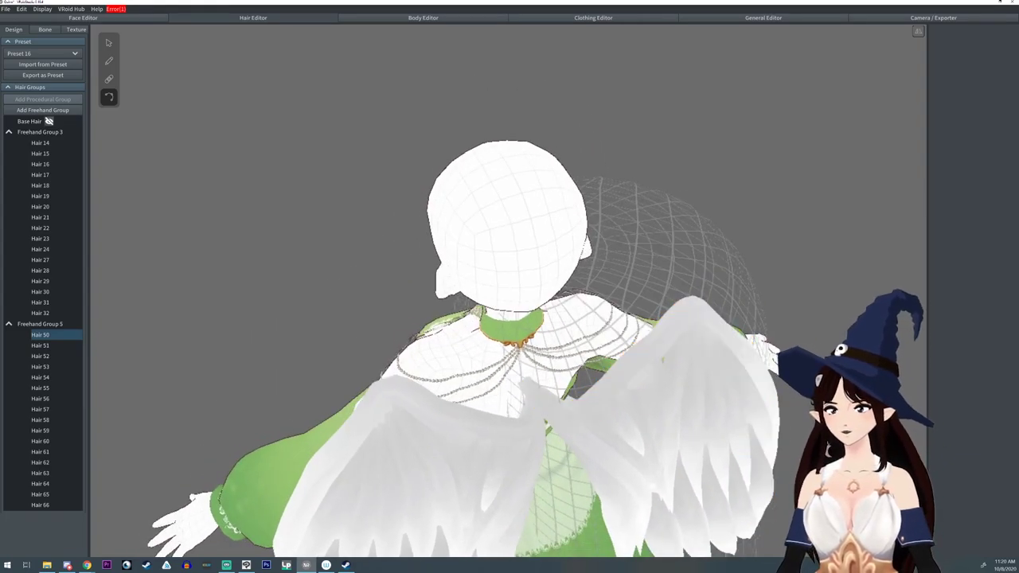
pyautogui.moveTo(567, 416)
pyautogui.mouseDown()
pyautogui.moveTo(559, 409)
pyautogui.moveTo(578, 404)
pyautogui.mouseUp()
pyautogui.moveTo(664, 360); pyautogui.dragTo(637, 406, button='right')
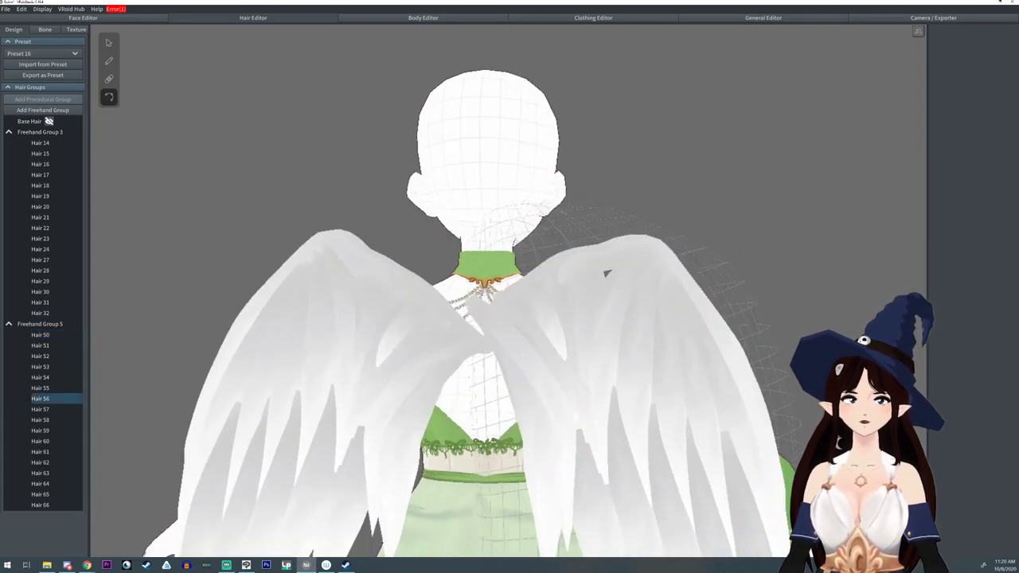
# - Select Hair 50 to check its curve, deselect it, and inspect both wings from the back and front
pyautogui.moveTo(607, 273); pyautogui.dragTo(630, 268, button='right')
pyautogui.scroll(-3, 625, 269)
pyautogui.click(599, 261)
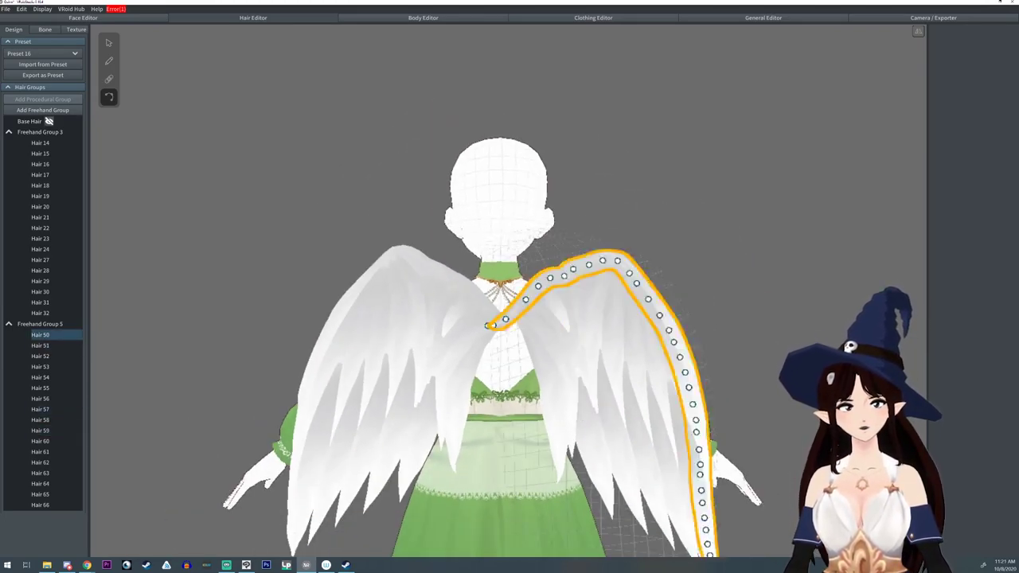
pyautogui.click(602, 279)
pyautogui.click(649, 239)
pyautogui.moveTo(239, 382); pyautogui.dragTo(446, 378, button='right')
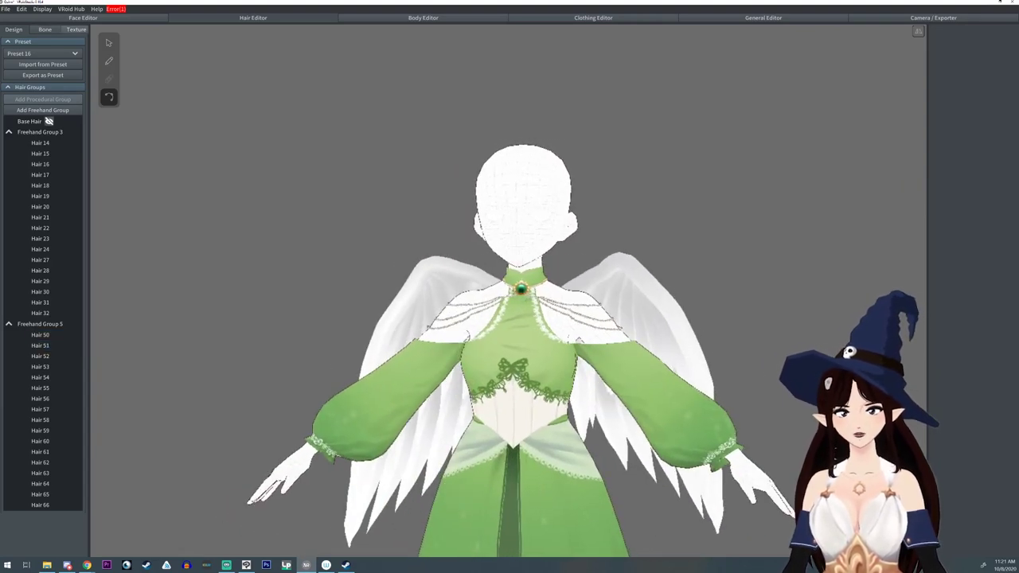
# - Create a bone group from Freehand Group 5, set Hair 50 as its axis, and lower its Fixed Point to the minimum
pyautogui.click(45, 30)
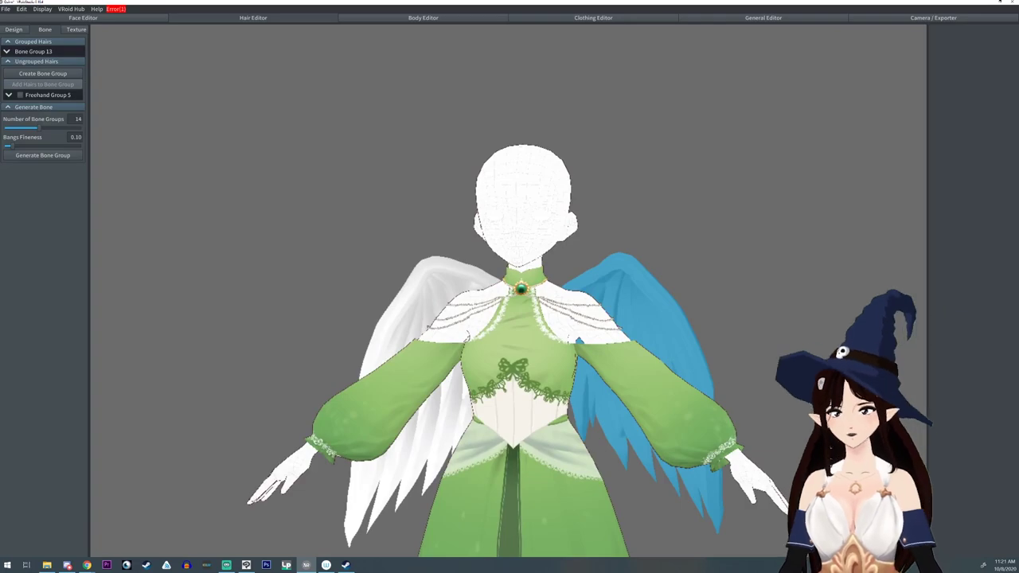
pyautogui.click(412, 277)
pyautogui.click(20, 95)
pyautogui.click(43, 75)
pyautogui.click(412, 277)
pyautogui.click(973, 43)
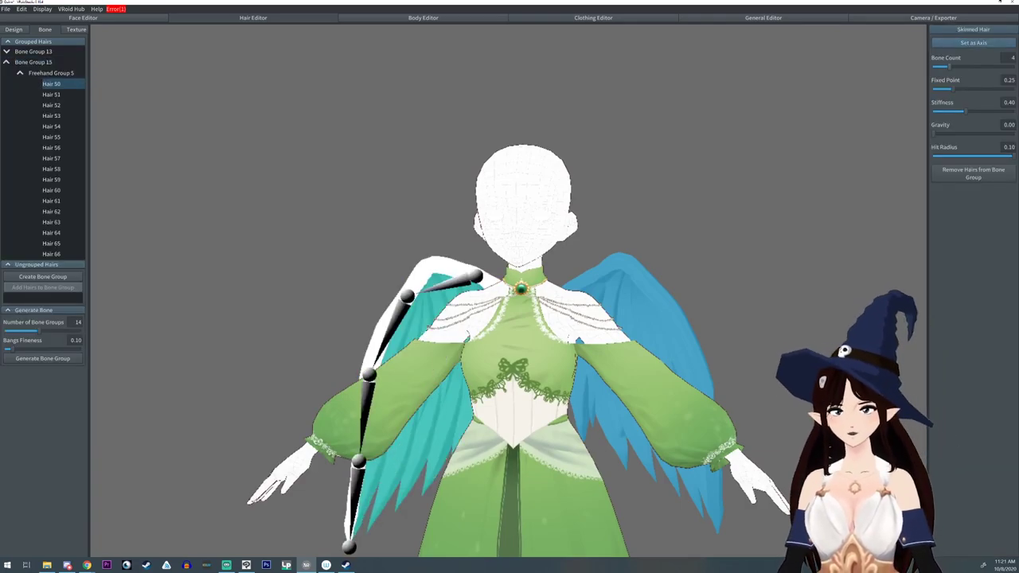
pyautogui.moveTo(952, 89); pyautogui.dragTo(930, 89)
# - Export the avatar as a VRM with its name set to birdwingtest, saving it in the tests folder
pyautogui.click(933, 17)
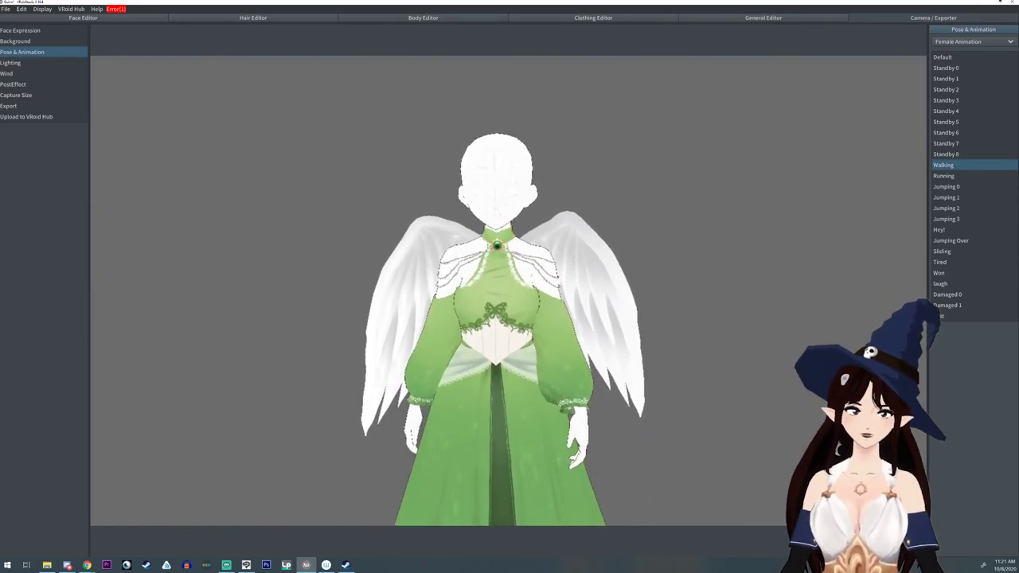
pyautogui.click(32, 95)
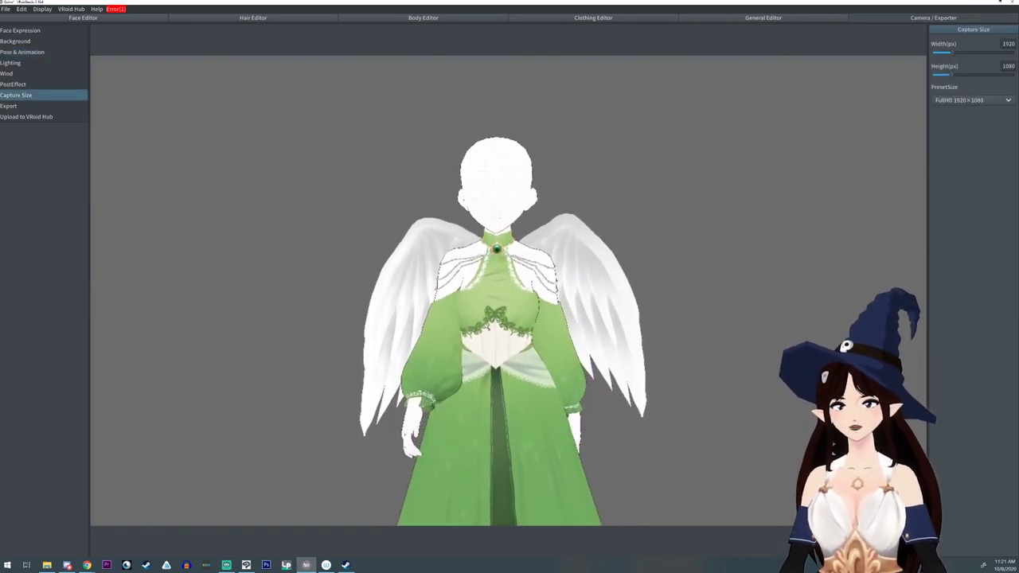
pyautogui.click(24, 106)
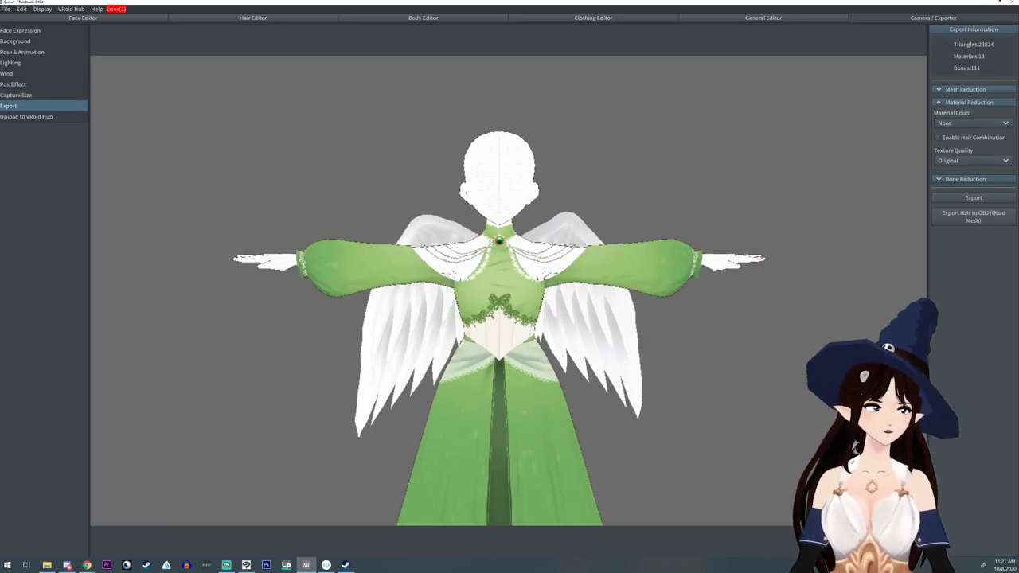
pyautogui.click(973, 197)
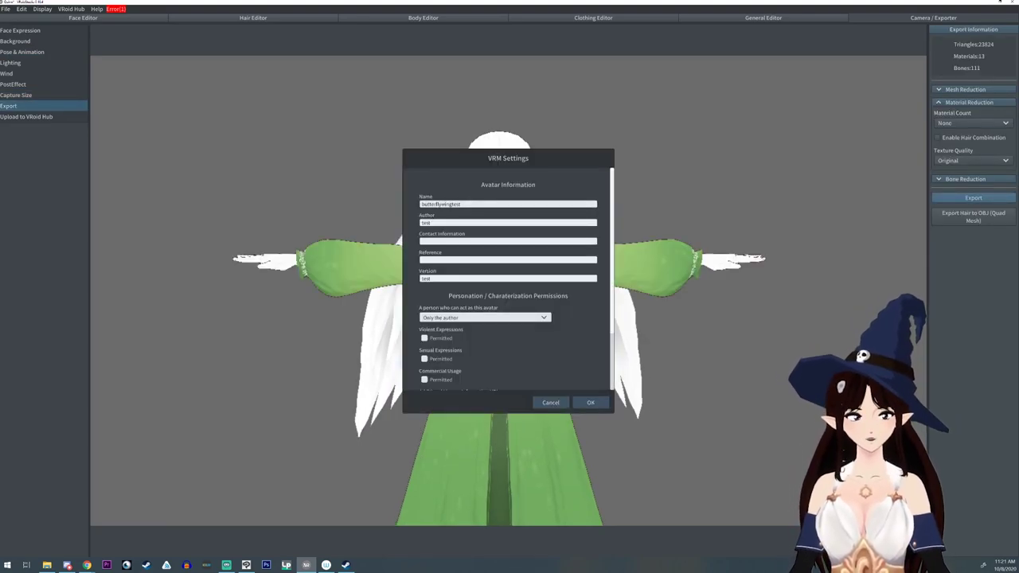
pyautogui.click(451, 204)
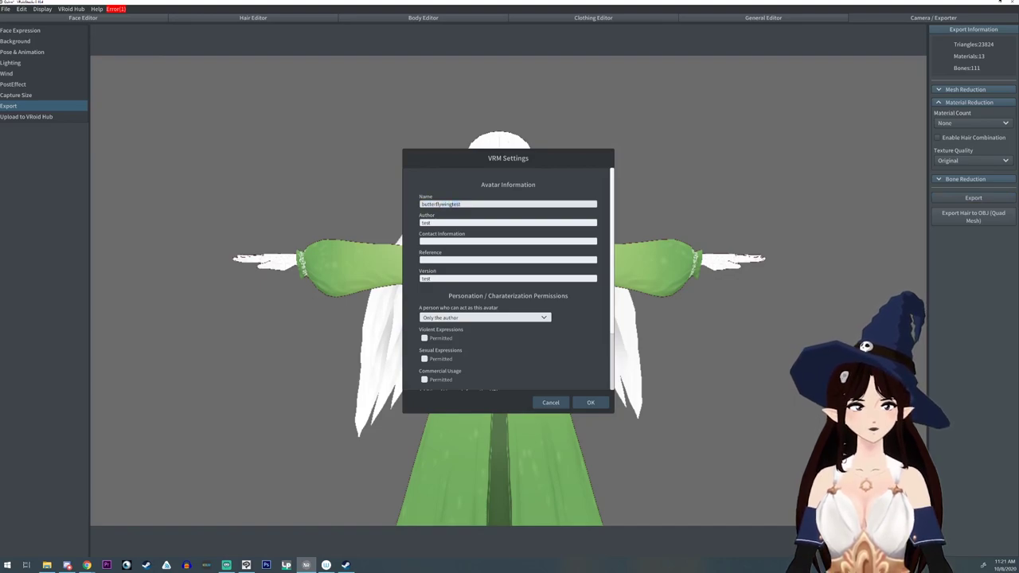
pyautogui.moveTo(460, 205); pyautogui.dragTo(423, 205)
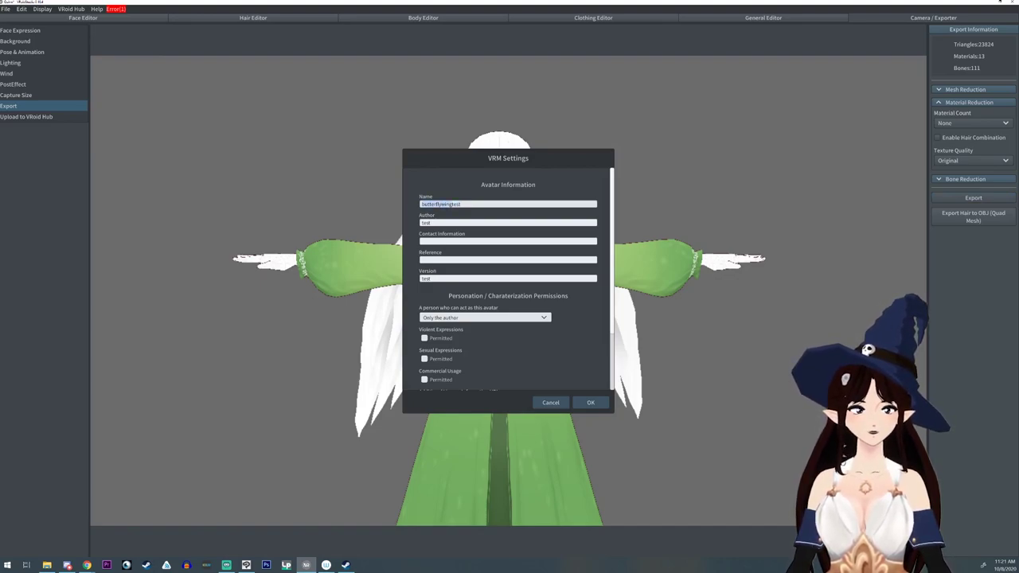
pyautogui.write('bird')
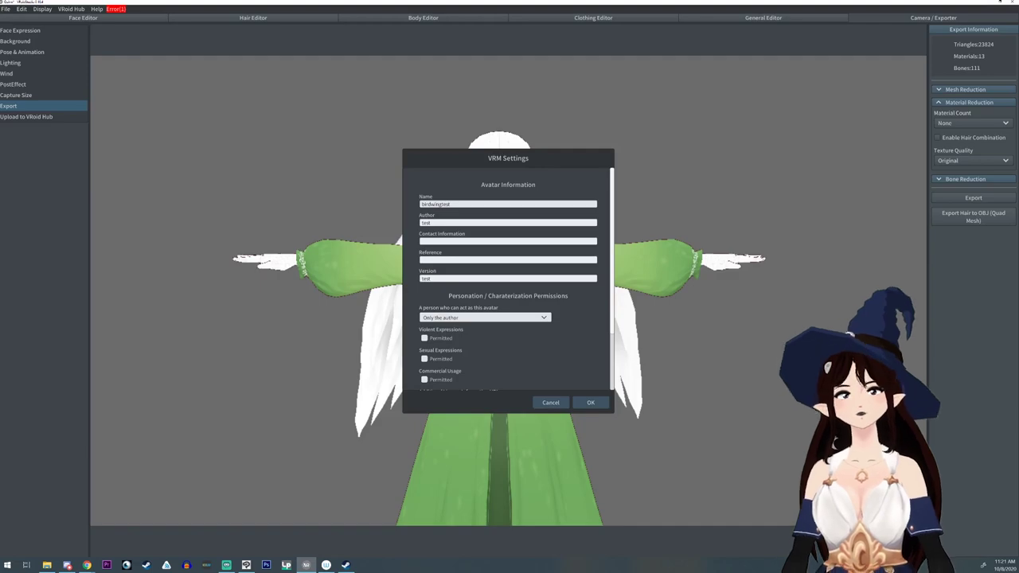
pyautogui.click(589, 402)
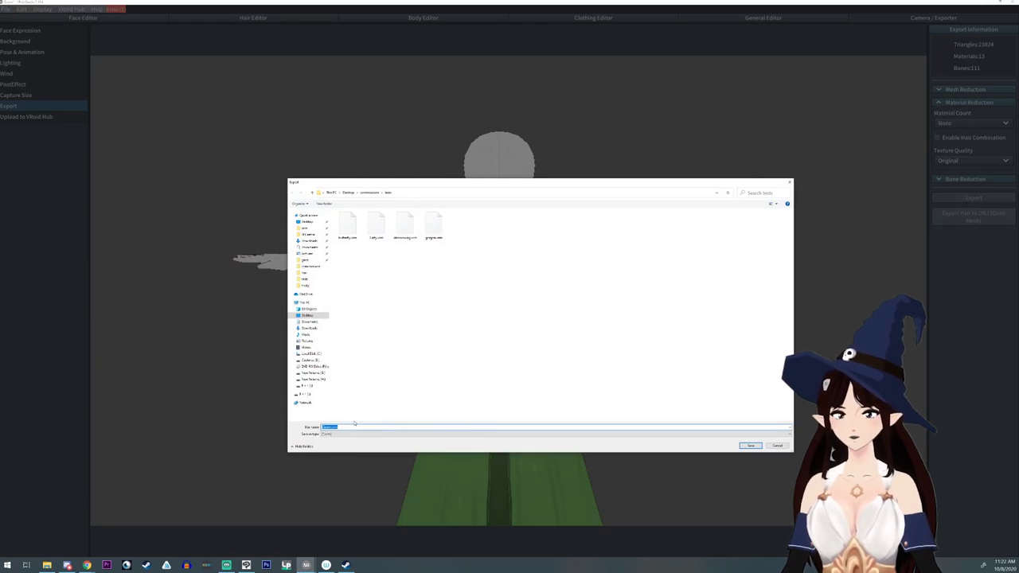
pyautogui.press('Return')
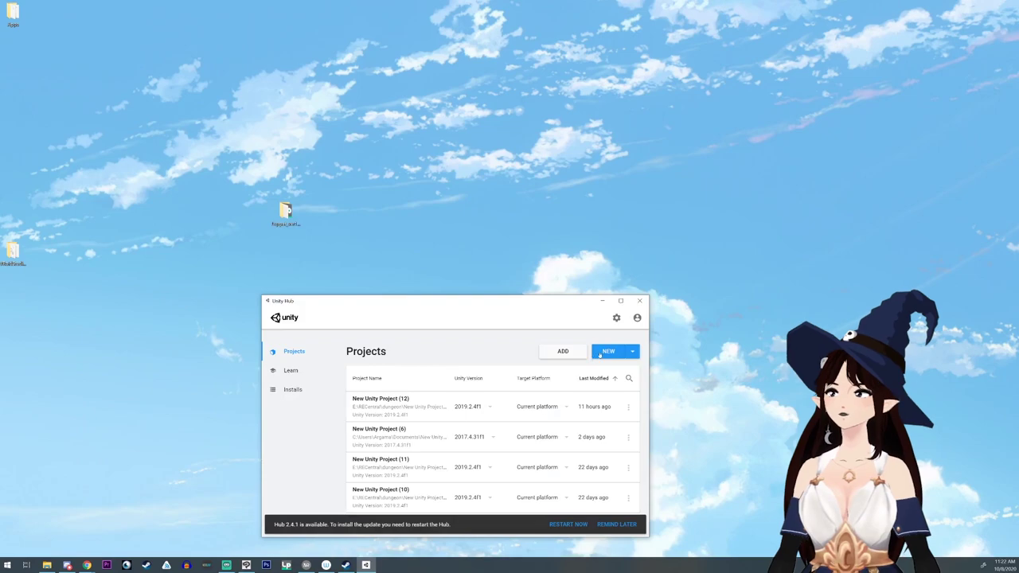
# - Switch to Unity Hub and create a new 3D project named Wingtest
pyautogui.click(602, 353)
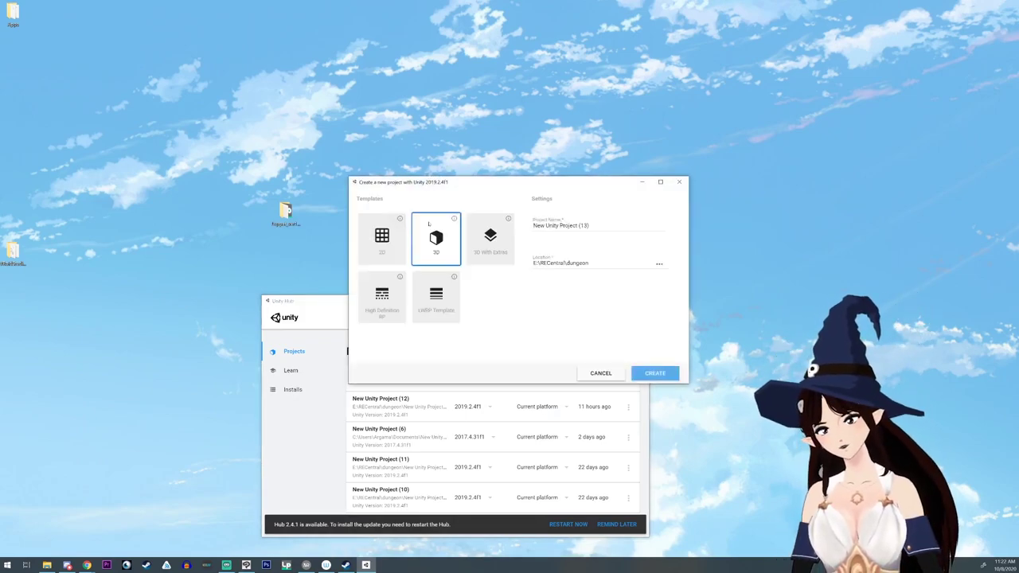
pyautogui.tripleClick(632, 227)
pyautogui.write('Wingtest')
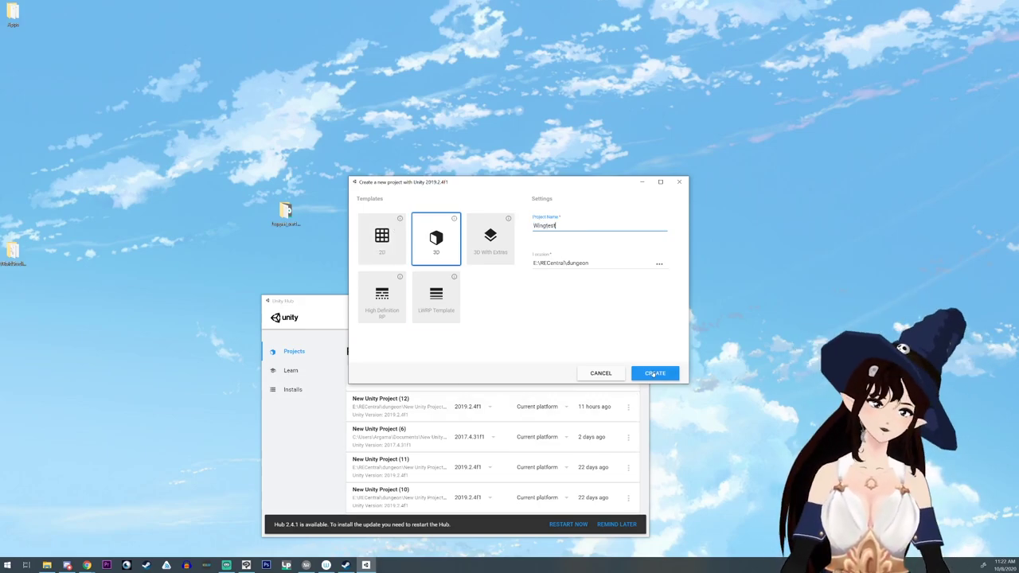
pyautogui.click(654, 372)
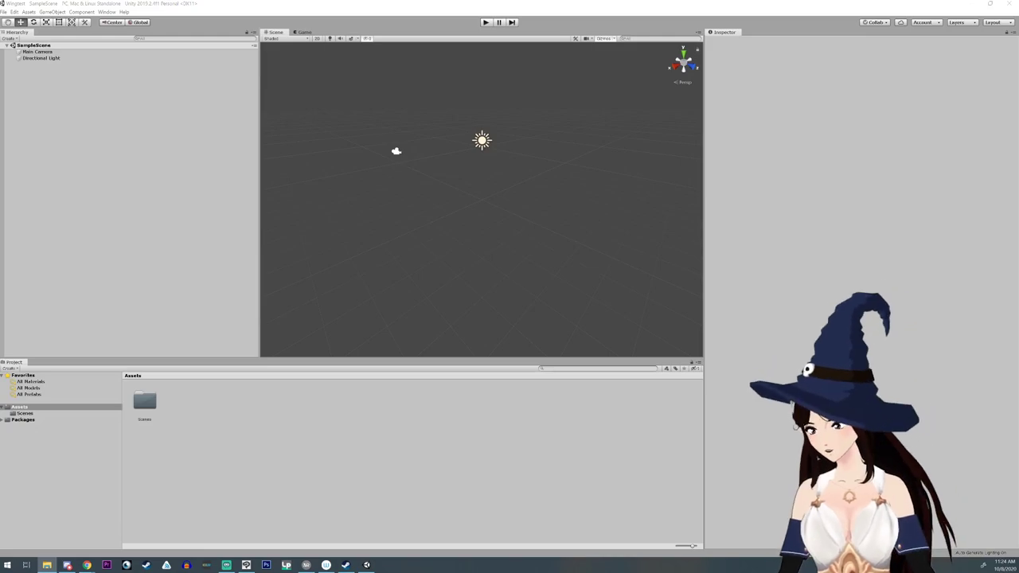
# - Import the full UniVRM-0.53.0 package and the BoneWeightTransfer package into the project assets
pyautogui.moveTo(2, 359); pyautogui.dragTo(323, 422)
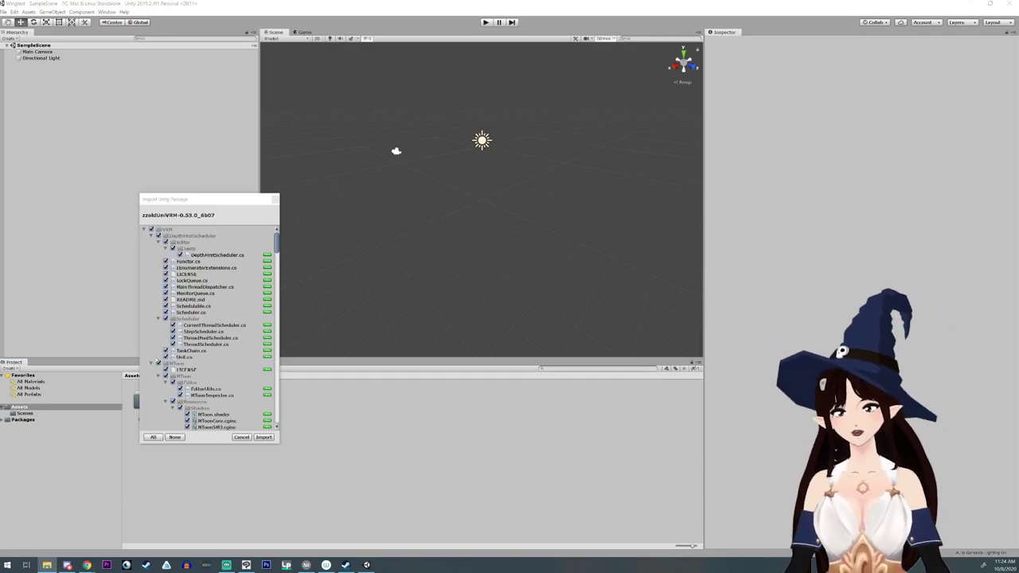
pyautogui.click(264, 437)
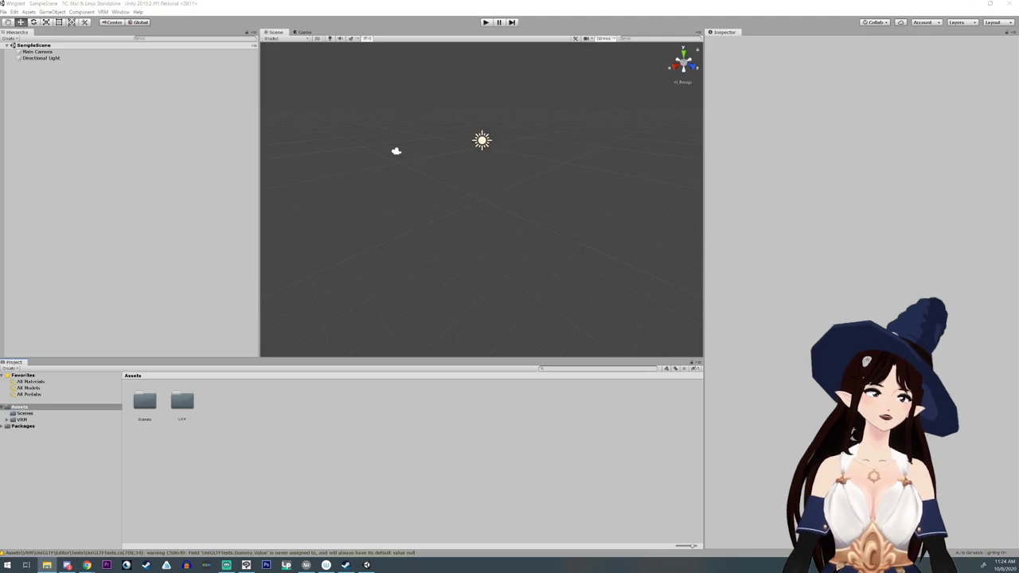
pyautogui.moveTo(53, 13); pyautogui.dragTo(315, 469)
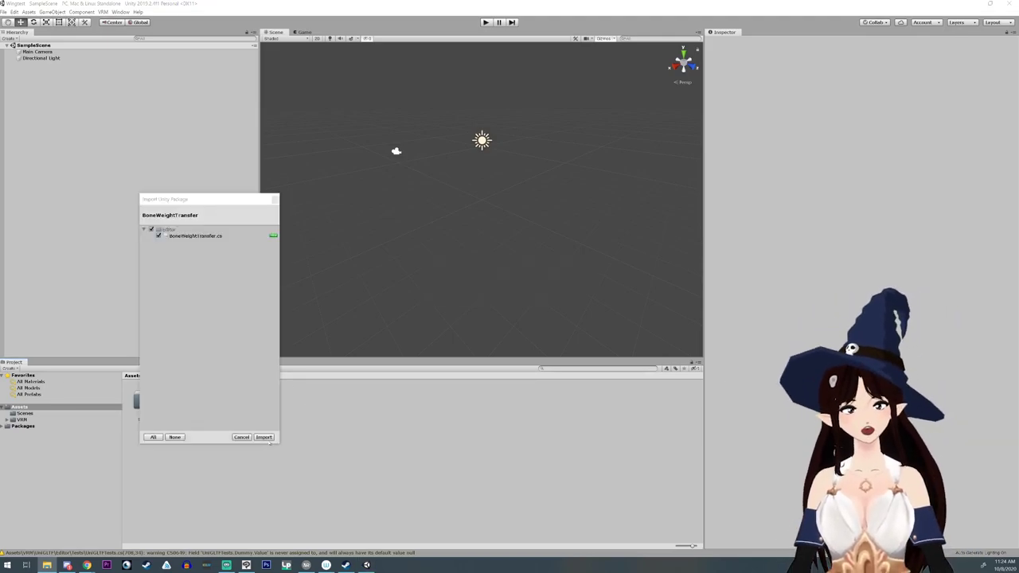
pyautogui.click(265, 438)
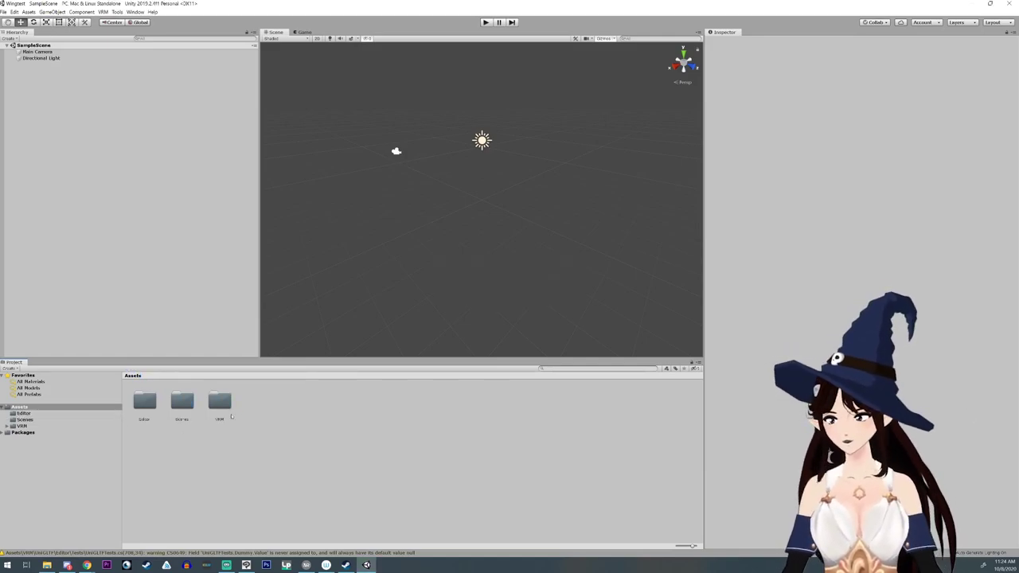
# - Import the exported VRM avatar through UniVRM and add the birdwing prefab to the scene
pyautogui.click(103, 12)
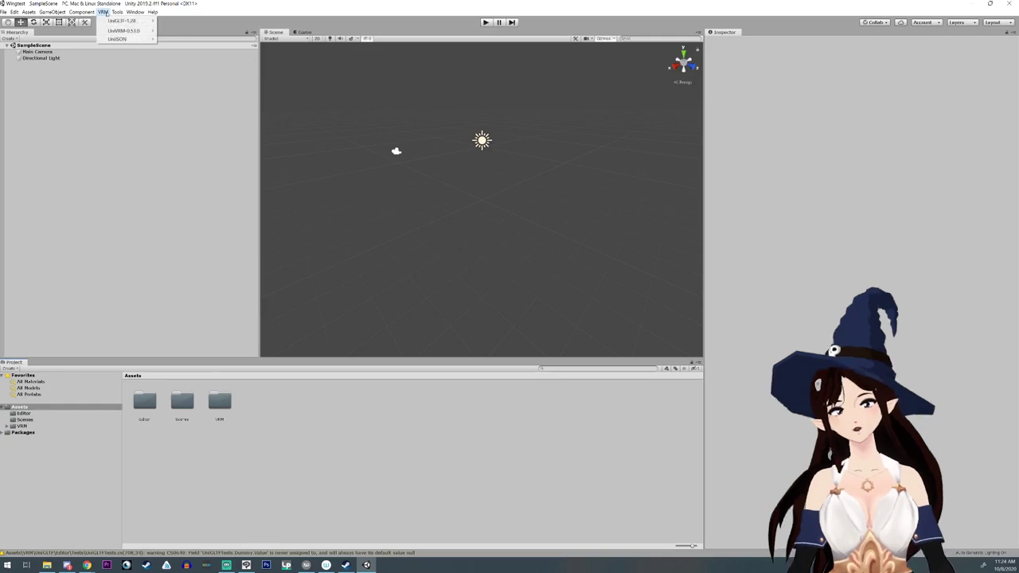
pyautogui.moveTo(123, 31)
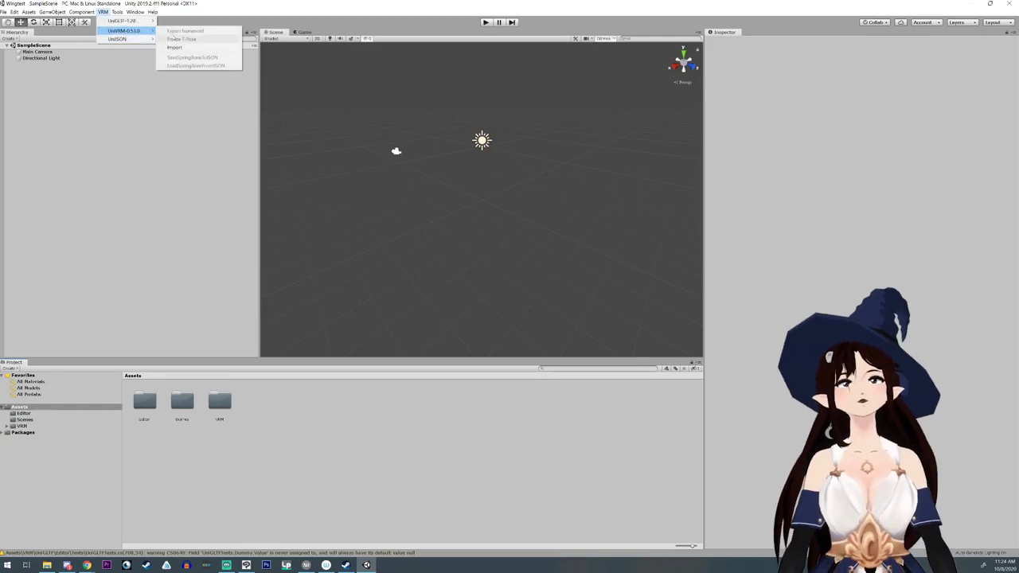
pyautogui.click(174, 46)
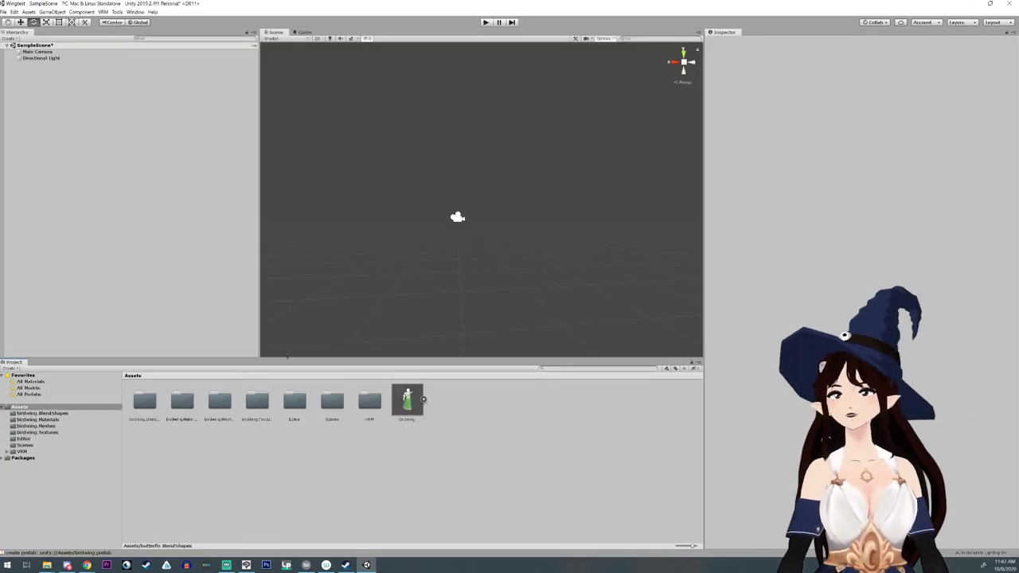
pyautogui.moveTo(401, 407); pyautogui.dragTo(194, 305)
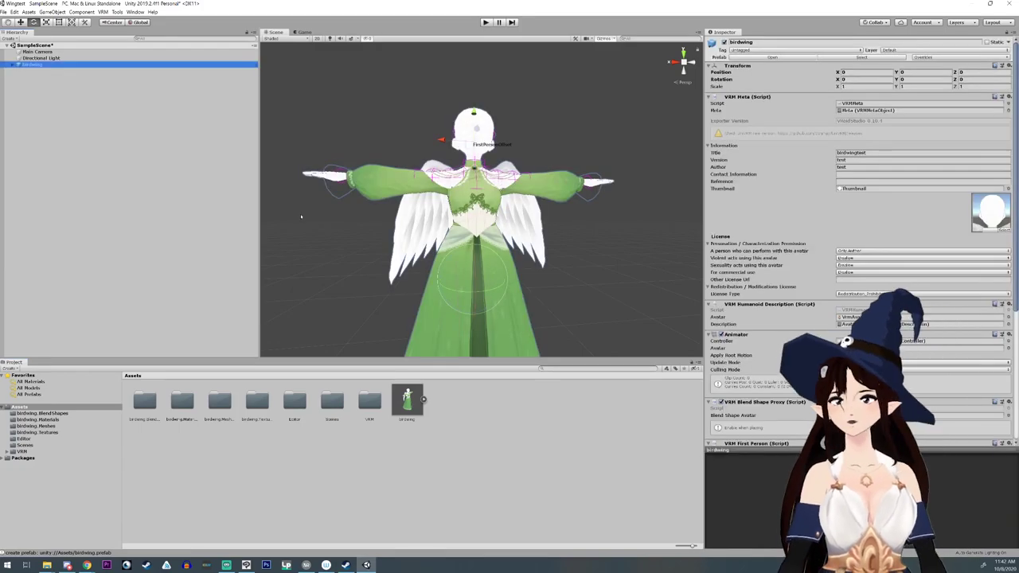
pyautogui.keyDown('alt'); pyautogui.moveTo(421, 240); pyautogui.dragTo(432, 199); pyautogui.keyUp('alt')
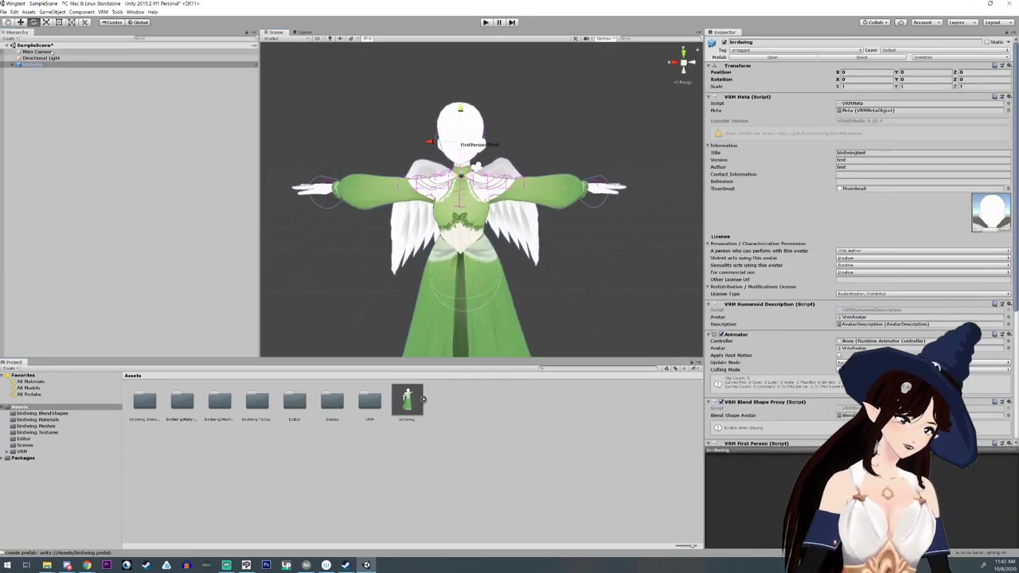
# - Expand the birdwing skeleton from Root through hips, spine, chest and neck to J_Bip_C_Head and select its first HairJoint
pyautogui.click(12, 65)
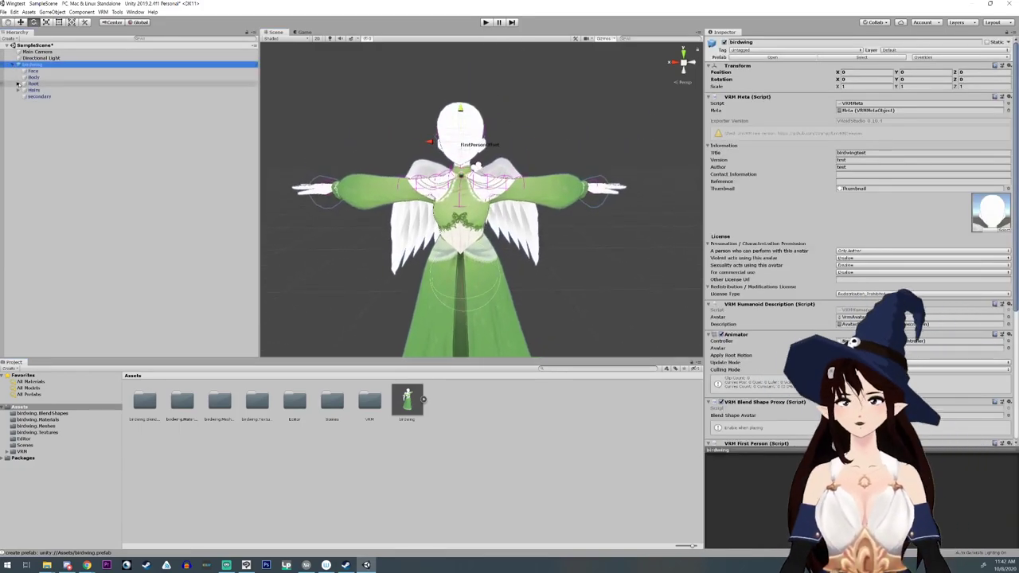
pyautogui.click(17, 82)
pyautogui.click(23, 89)
pyautogui.click(29, 109)
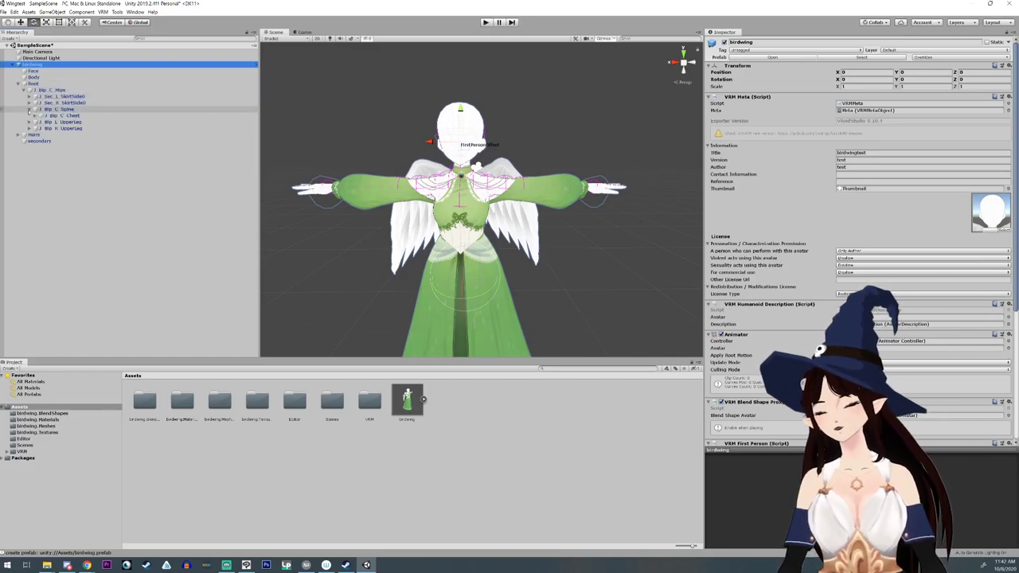
pyautogui.click(59, 115)
pyautogui.click(35, 115)
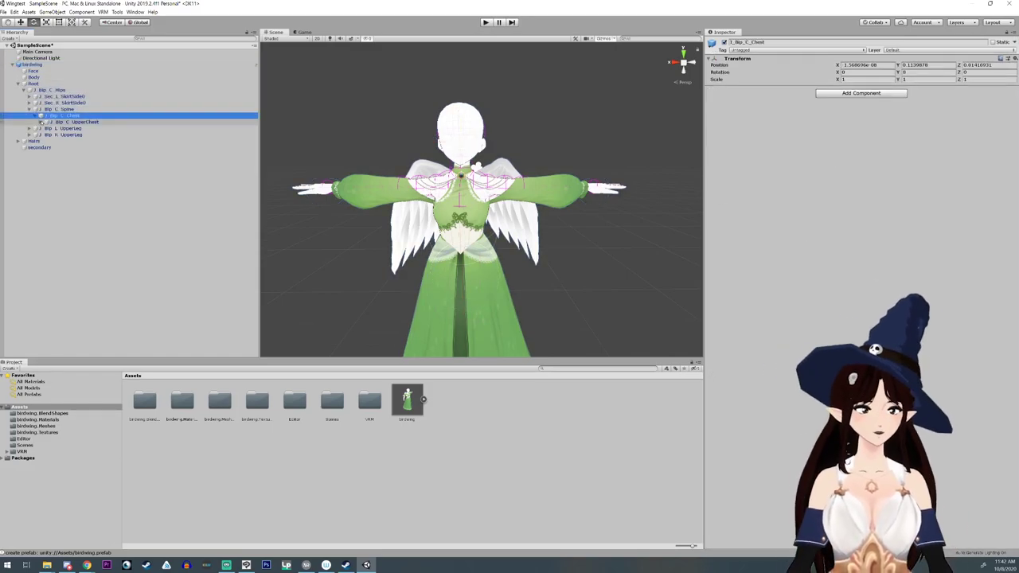
pyautogui.click(40, 122)
pyautogui.click(47, 141)
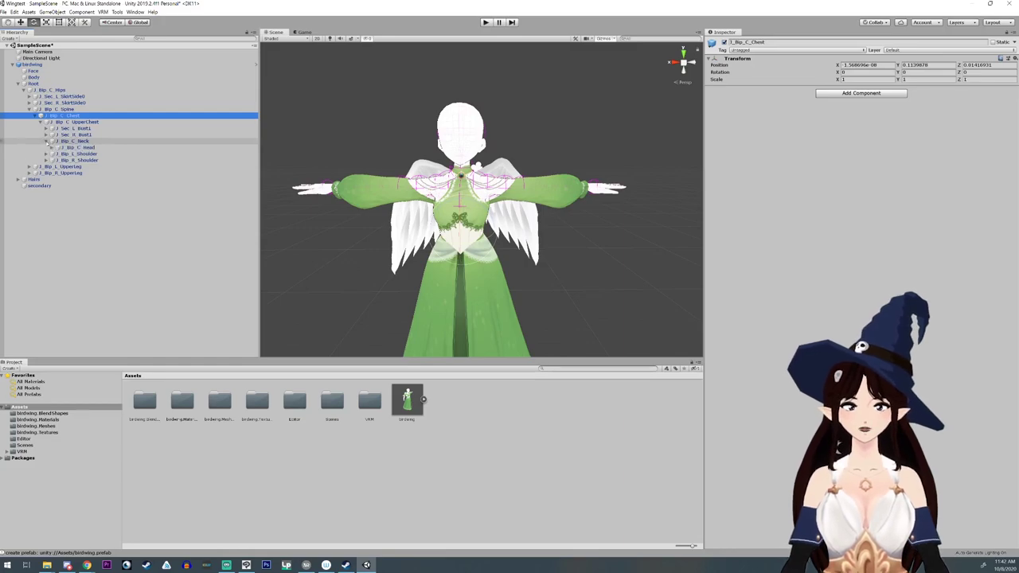
pyautogui.click(52, 148)
pyautogui.click(100, 166)
# - Move the first HairJoint sideways toward the middle of the back, to an X position of about -0.031
pyautogui.moveTo(342, 227); pyautogui.dragTo(385, 242, button='right')
pyautogui.moveTo(297, 218); pyautogui.dragTo(345, 241, button='middle')
pyautogui.moveTo(346, 241); pyautogui.dragTo(405, 235, button='right')
pyautogui.moveTo(404, 233); pyautogui.dragTo(447, 237, button='middle')
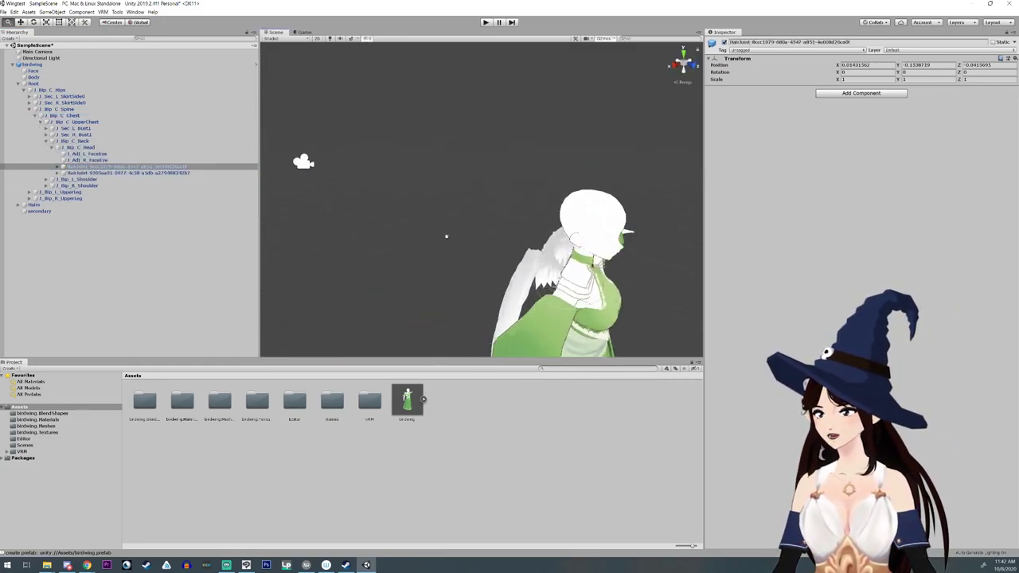
pyautogui.moveTo(446, 235); pyautogui.dragTo(546, 233, button='right')
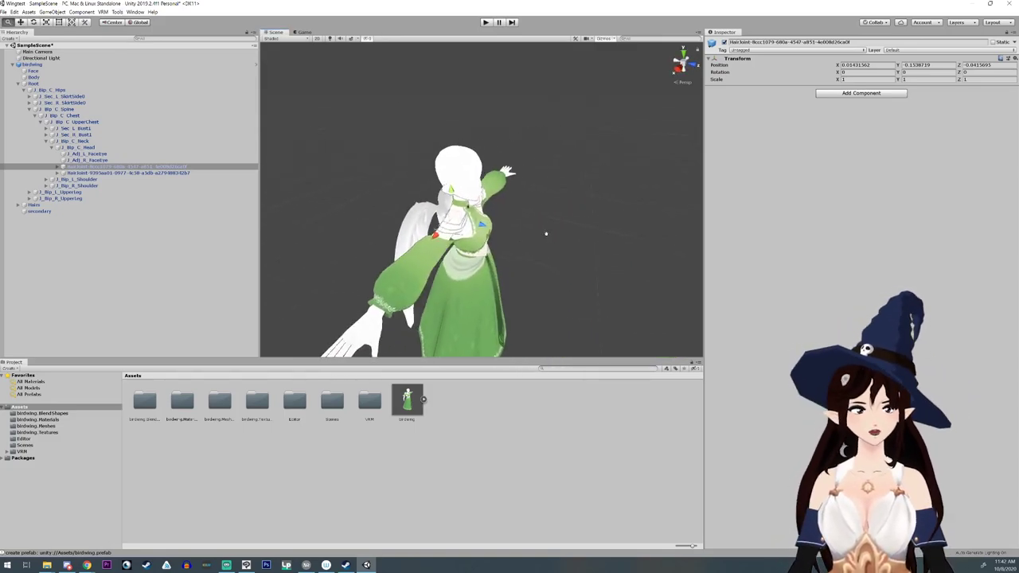
pyautogui.moveTo(547, 233); pyautogui.dragTo(575, 253, button='middle')
pyautogui.moveTo(465, 276); pyautogui.dragTo(468, 273)
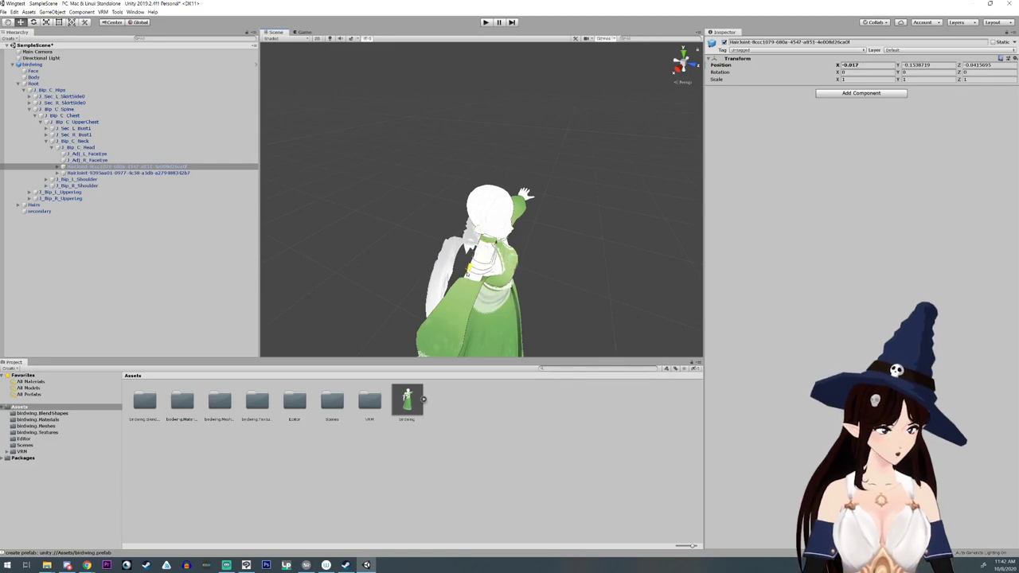
pyautogui.moveTo(573, 229); pyautogui.dragTo(406, 263, button='right')
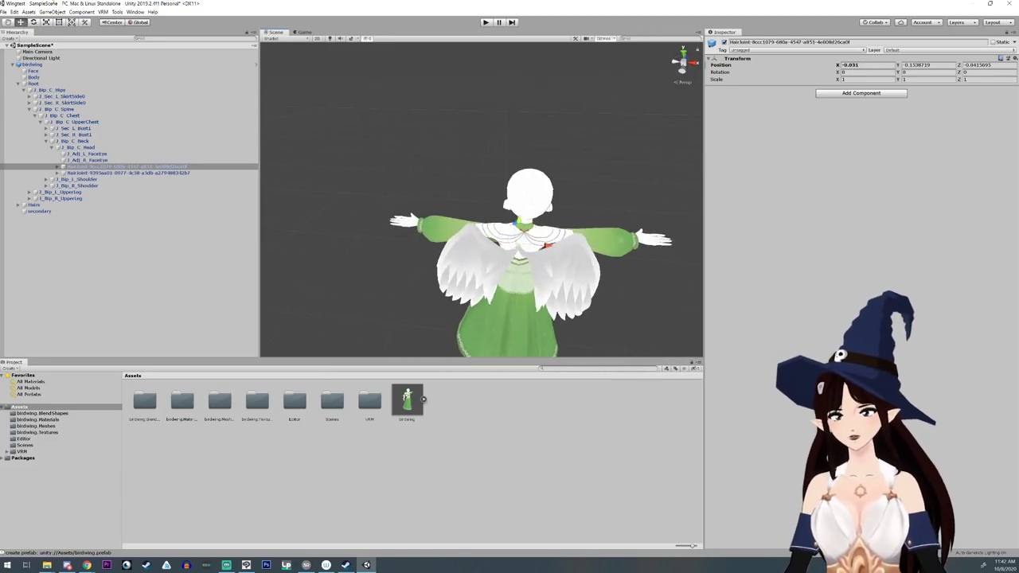
# - Rotate the second HairJoint under the head about 1.7 degrees around Y and move it to about X -0.003, Y -0.161
pyautogui.click(34, 23)
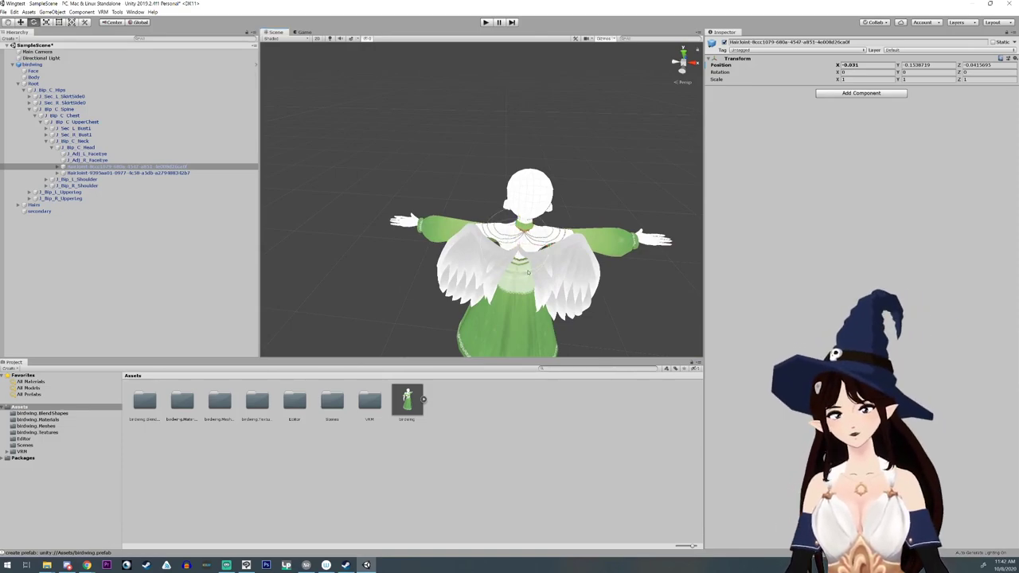
pyautogui.moveTo(528, 272); pyautogui.dragTo(529, 273)
pyautogui.click(119, 173)
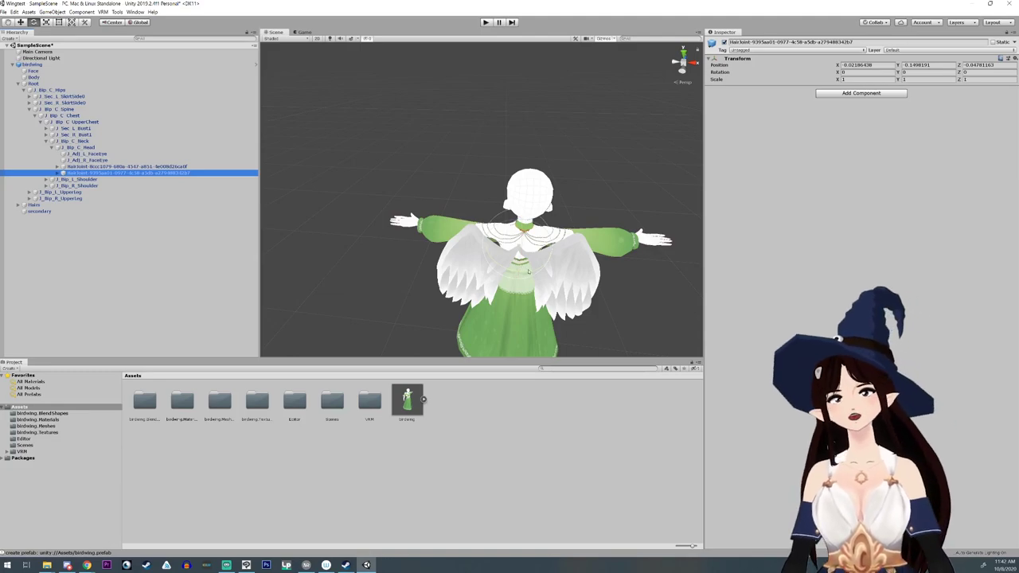
pyautogui.moveTo(527, 272); pyautogui.dragTo(649, 275)
pyautogui.press('w')
pyautogui.moveTo(649, 274); pyautogui.dragTo(487, 241, button='middle')
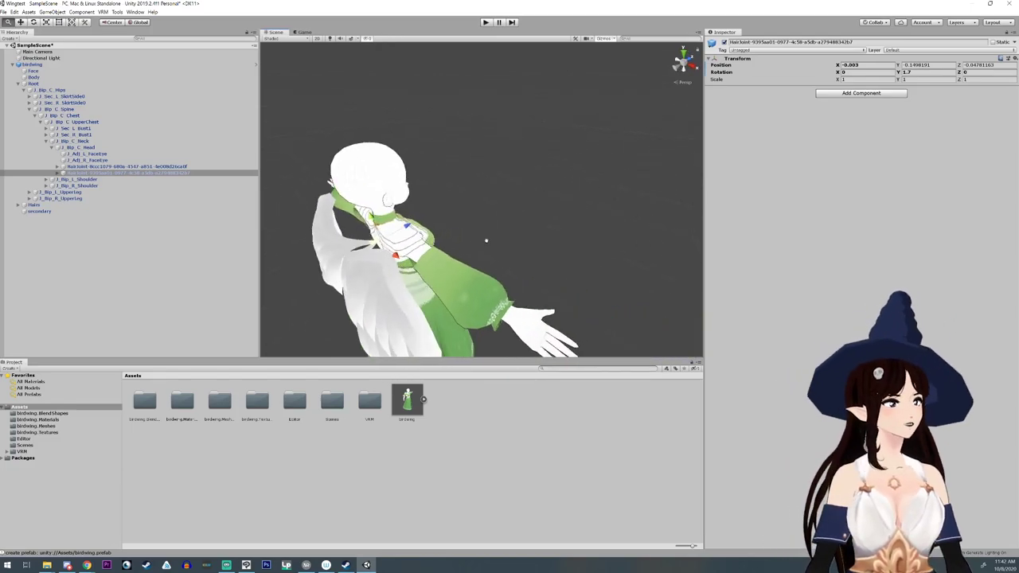
pyautogui.moveTo(375, 216); pyautogui.dragTo(464, 234)
pyautogui.moveTo(319, 307); pyautogui.dragTo(445, 214, button='middle')
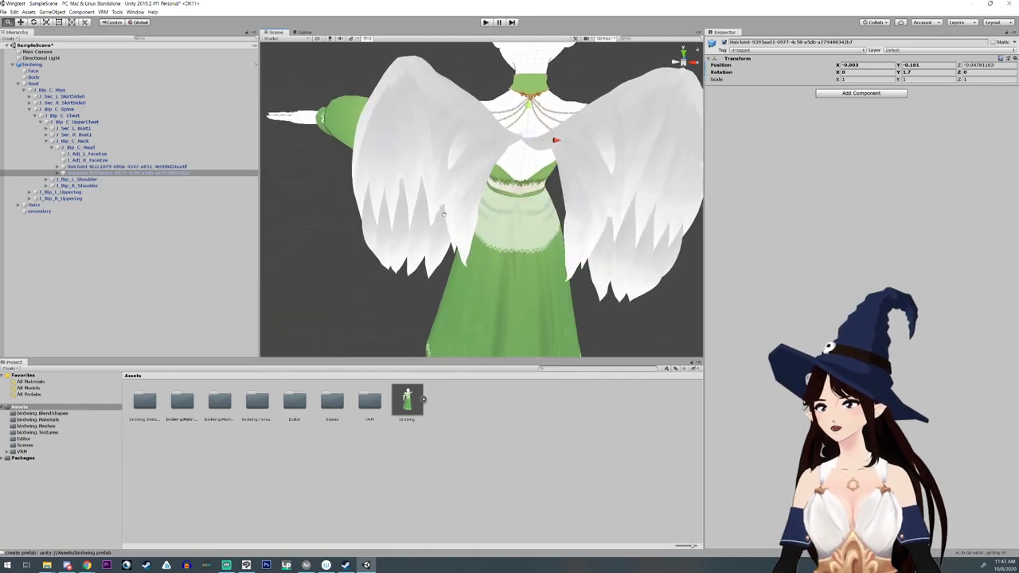
# - Rotate the second HairJoint to about 5.46 degrees around Z and clear the selection
pyautogui.scroll(-5, 444, 213)
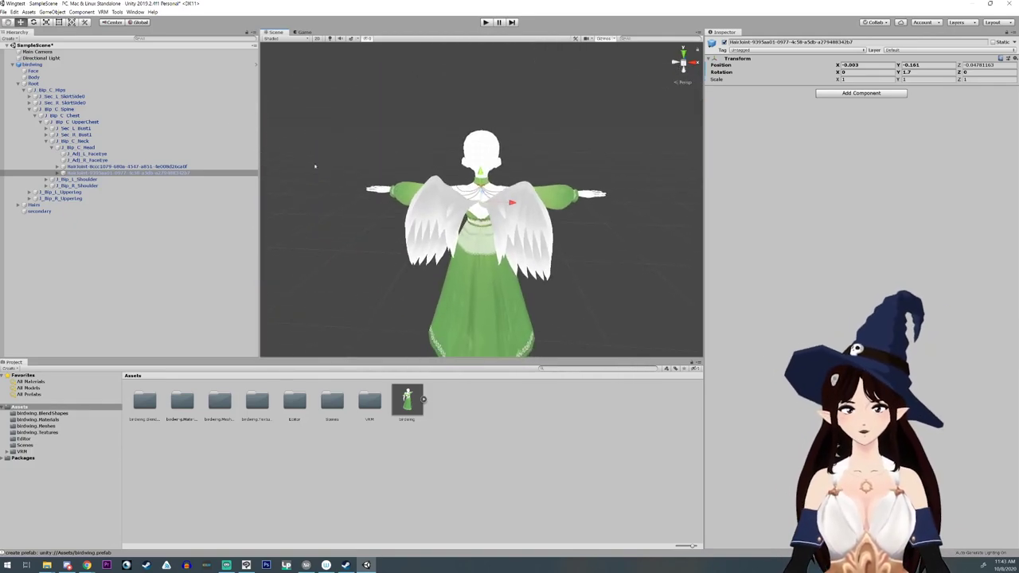
pyautogui.click(33, 23)
pyautogui.moveTo(512, 196); pyautogui.dragTo(564, 188)
pyautogui.moveTo(549, 191); pyautogui.dragTo(551, 196, button='middle')
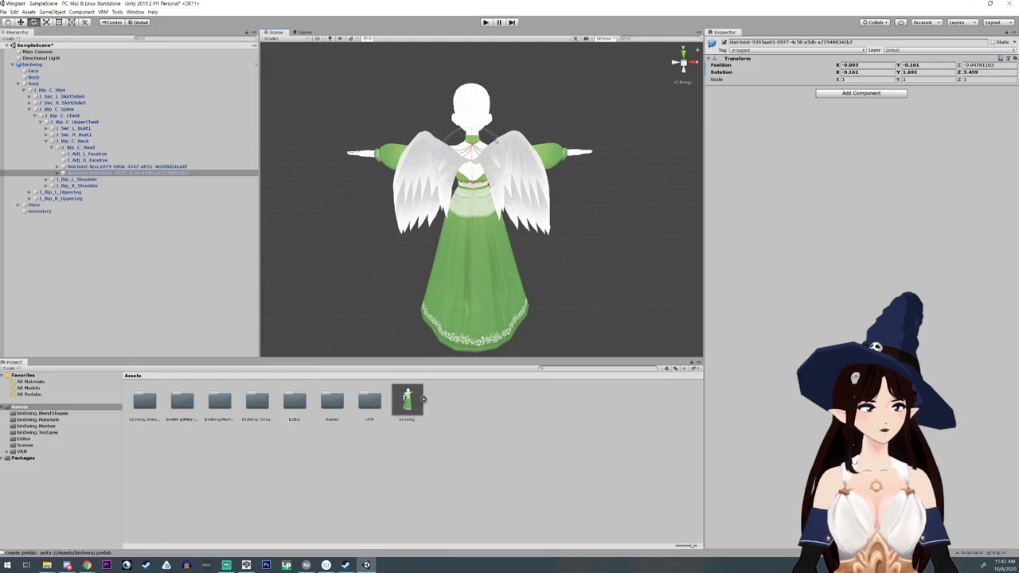
pyautogui.click(605, 230)
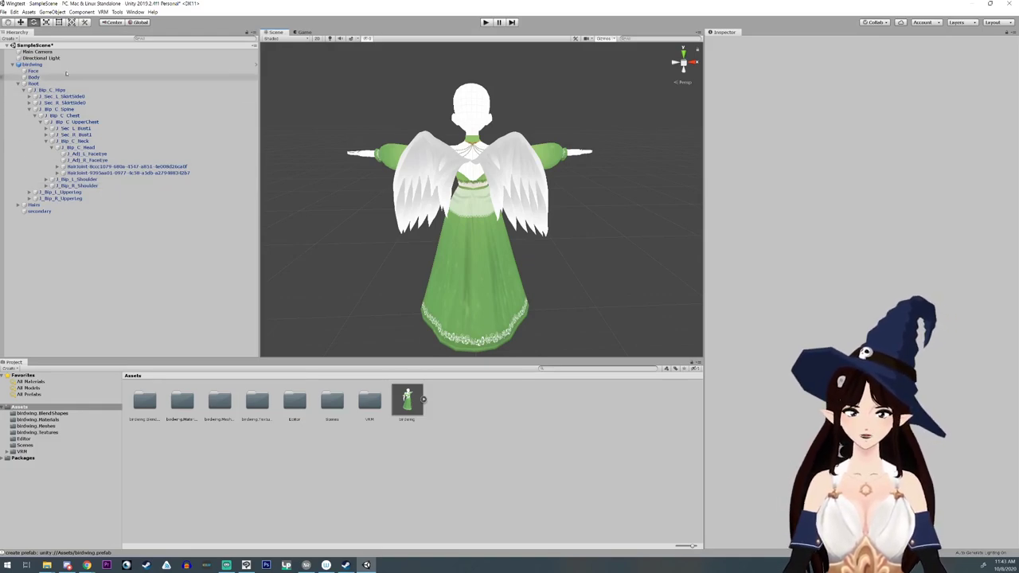
# - Open the birdwing prefab asset of the avatar in the scene for editing and frame the whole figure from behind
pyautogui.rightClick(29, 64)
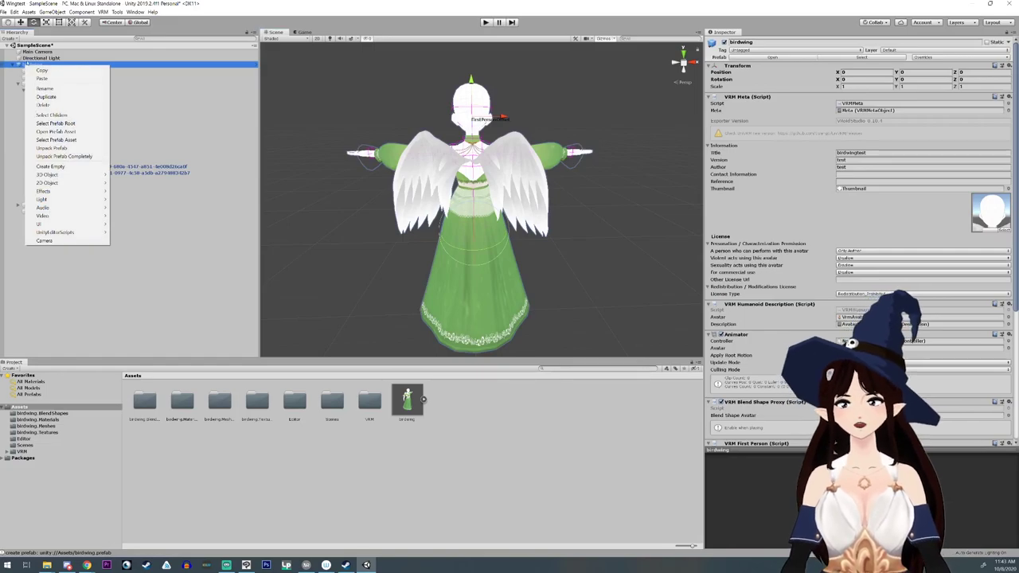
pyautogui.click(58, 131)
pyautogui.scroll(10, 477, 203)
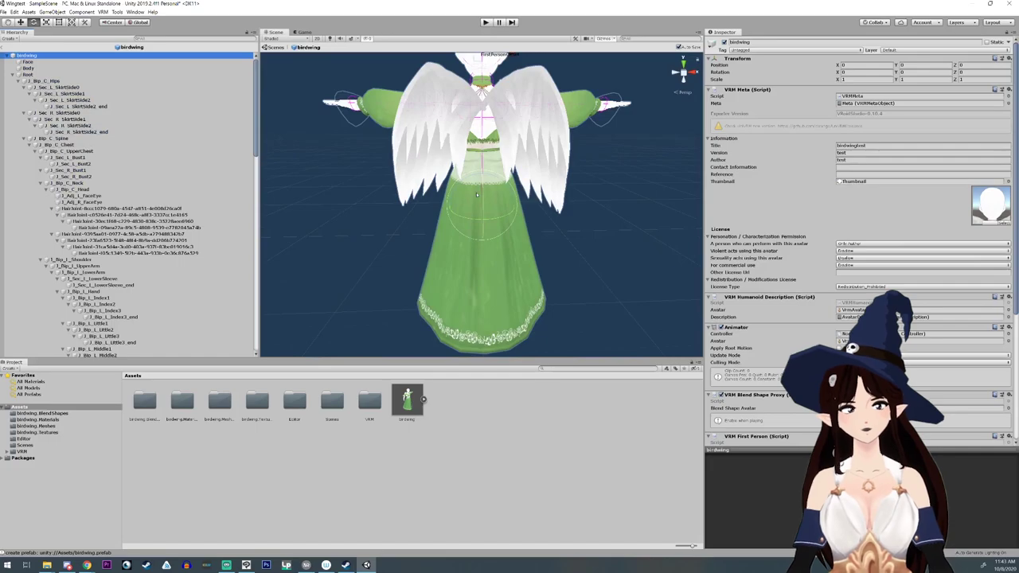
pyautogui.keyDown('alt'); pyautogui.moveTo(495, 204); pyautogui.dragTo(476, 202, button='right'); pyautogui.keyUp('alt')
pyautogui.moveTo(476, 202); pyautogui.dragTo(476, 205, button='middle')
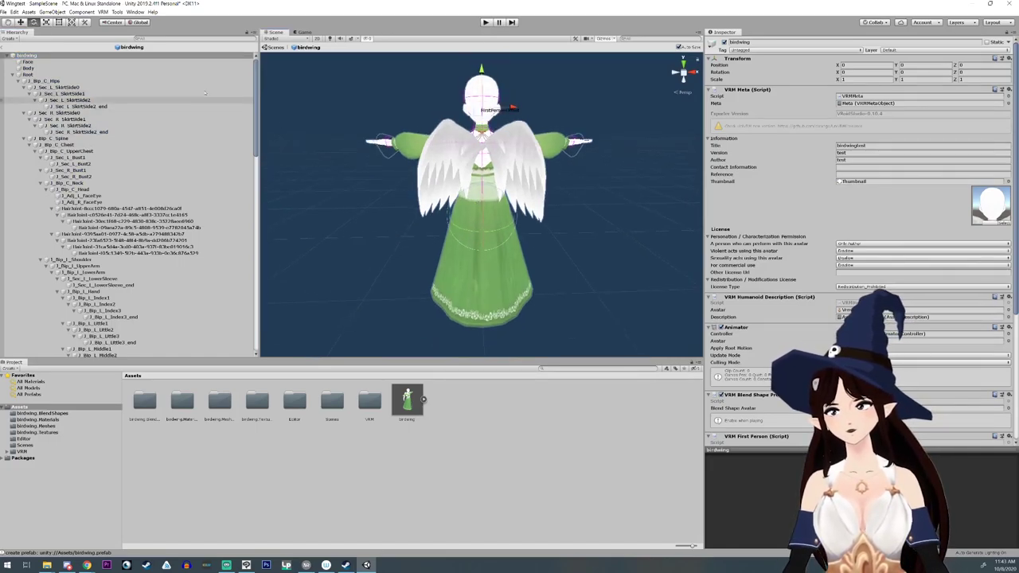
# - Open the BoneWeightTransfer tool and set J_Bip_C_Head as the source bone and J_Bip_C_UpperChest as the destination bone
pyautogui.click(103, 12)
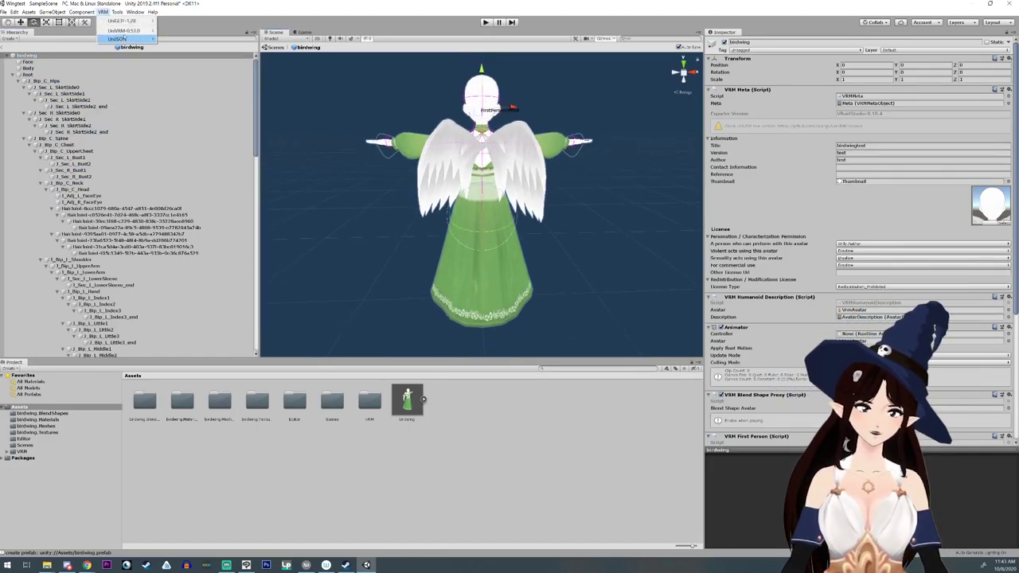
pyautogui.moveTo(124, 30)
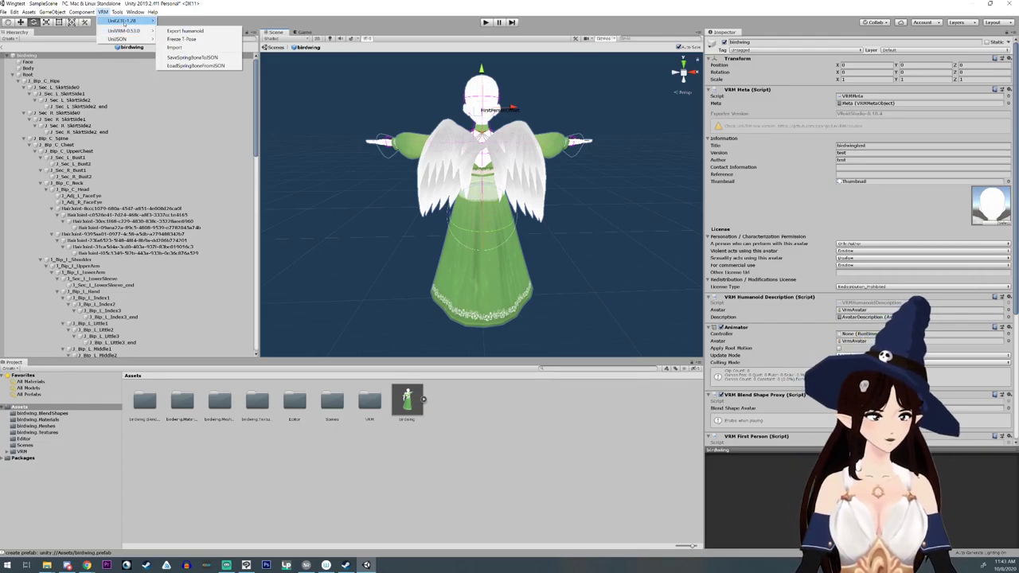
pyautogui.click(117, 12)
pyautogui.click(118, 12)
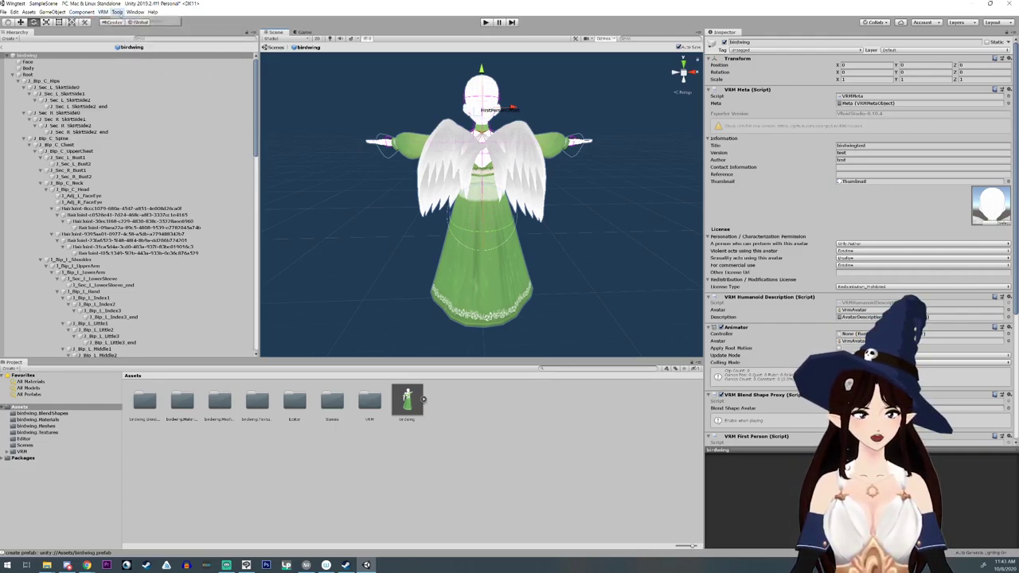
pyautogui.click(145, 21)
pyautogui.moveTo(758, 111); pyautogui.dragTo(385, 177)
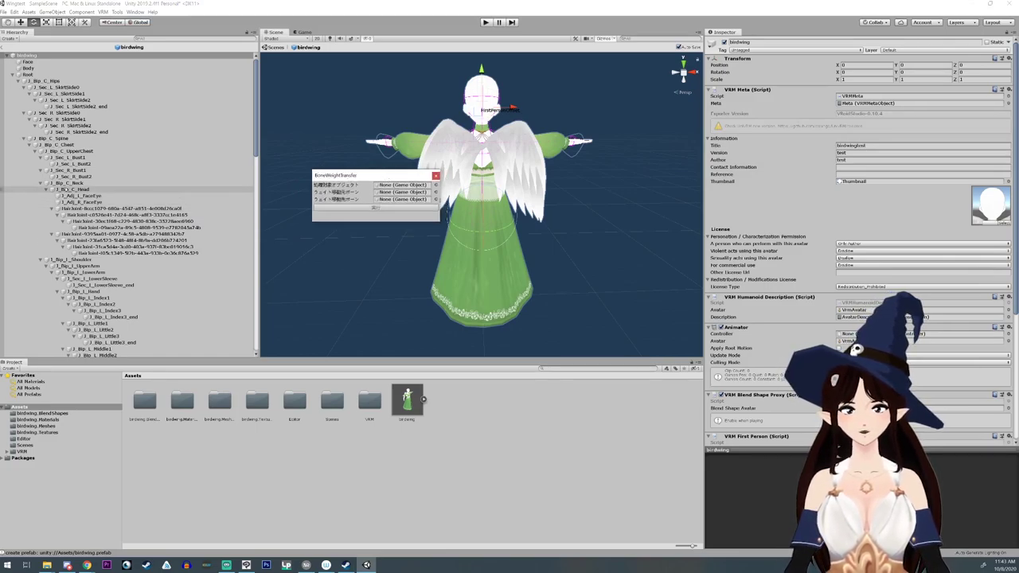
pyautogui.moveTo(76, 190); pyautogui.dragTo(403, 193)
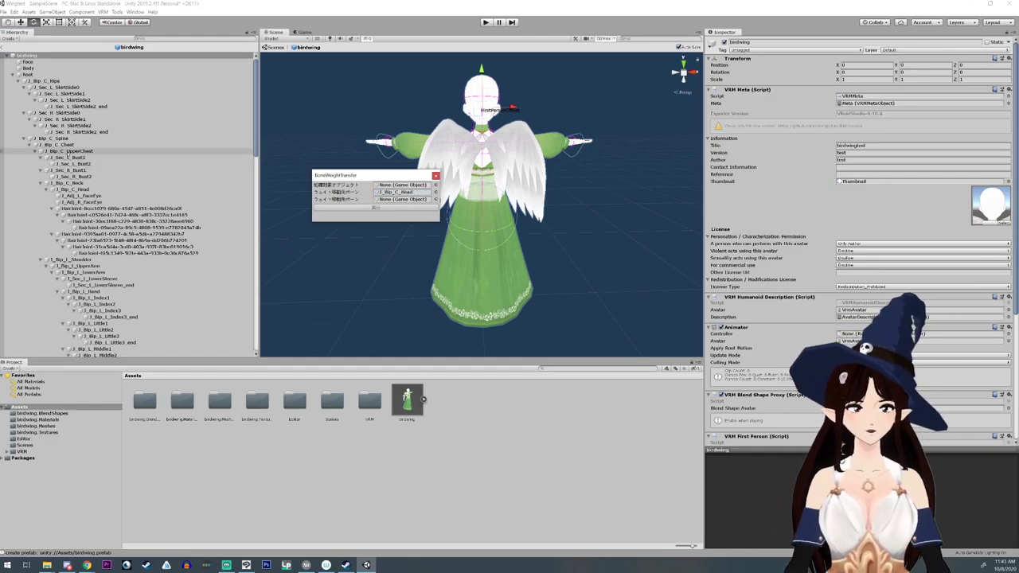
pyautogui.moveTo(88, 151); pyautogui.dragTo(420, 204)
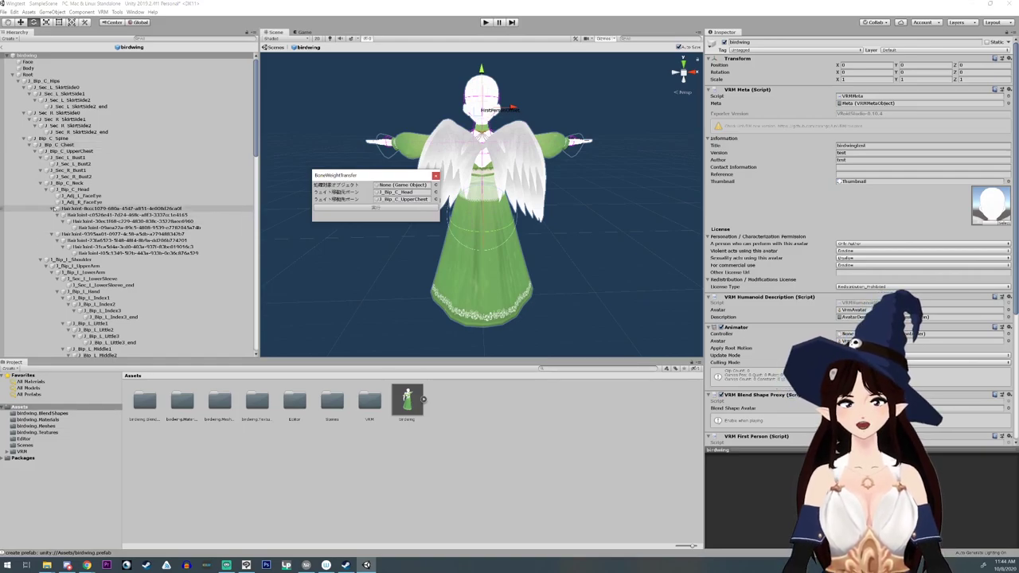
# - Reparent both HairJoint chains from J_Bip_C_Head to J_Bip_C_UpperChest and collapse the other bone branches under the upper chest
pyautogui.click(52, 210)
pyautogui.click(52, 215)
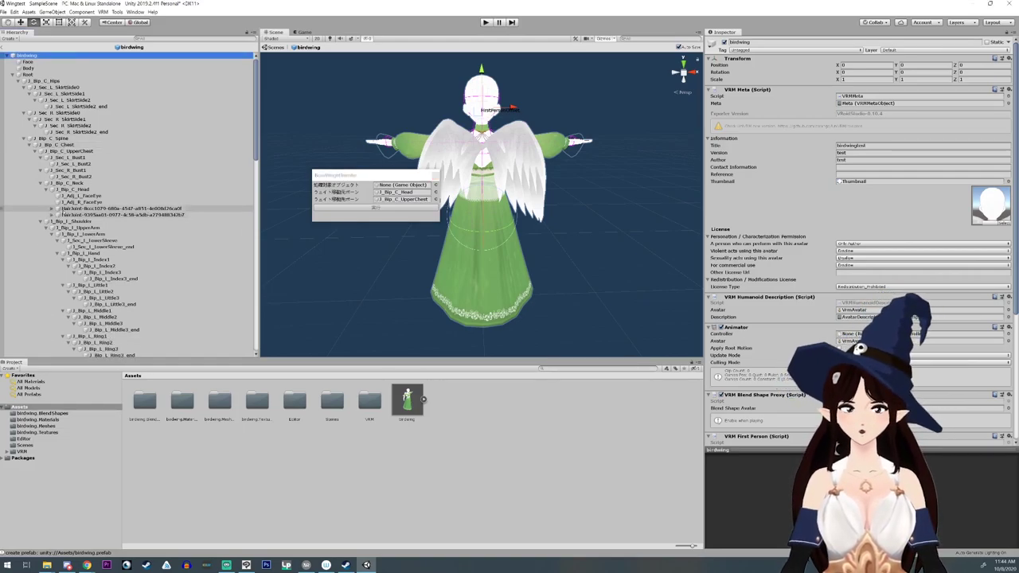
pyautogui.click(65, 210)
pyautogui.keyDown('ctrl'); pyautogui.click(68, 215); pyautogui.keyUp('ctrl')
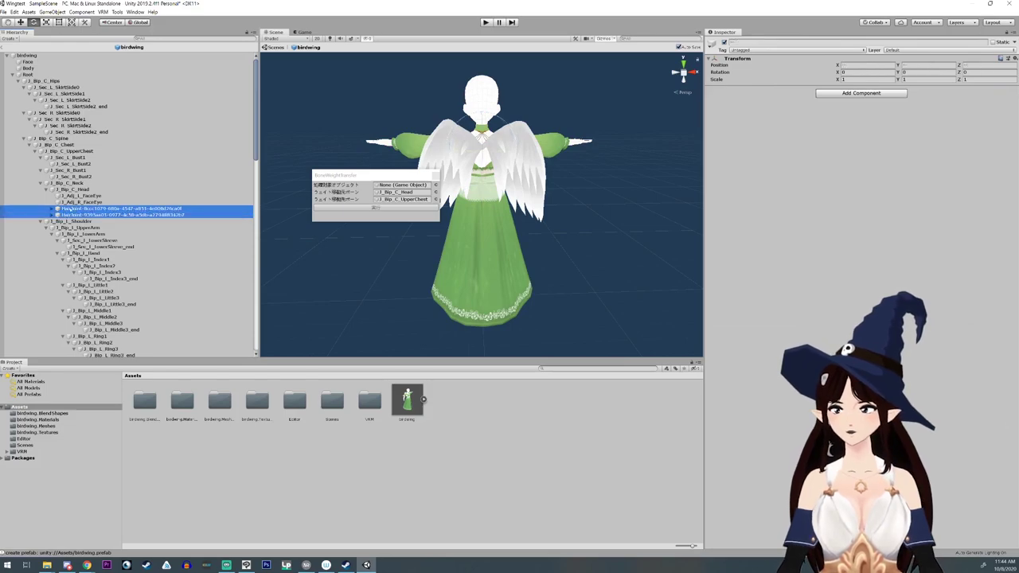
pyautogui.moveTo(72, 209); pyautogui.dragTo(73, 151)
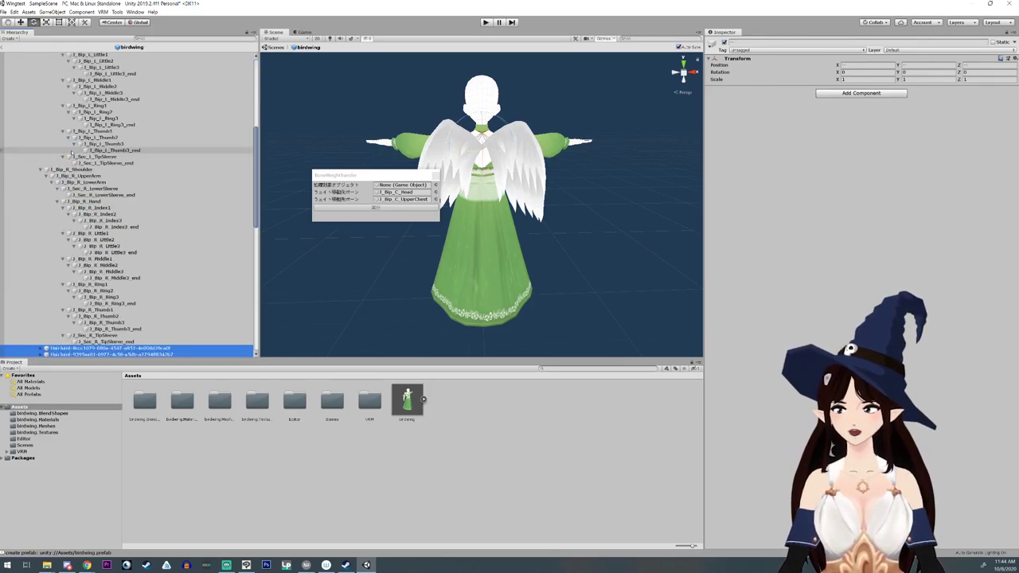
pyautogui.scroll(6, 72, 153)
pyautogui.scroll(1, 57, 84)
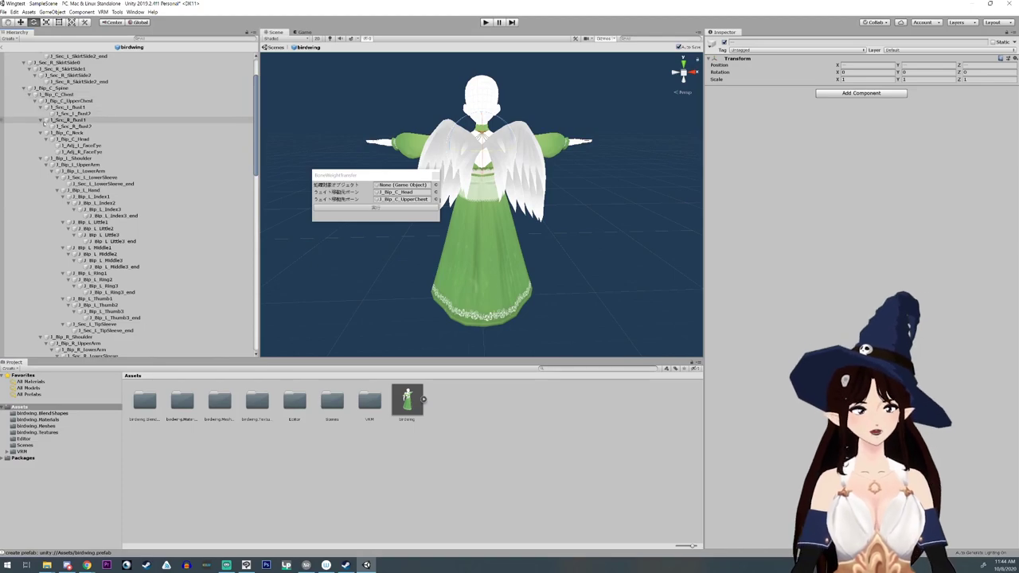
pyautogui.click(41, 108)
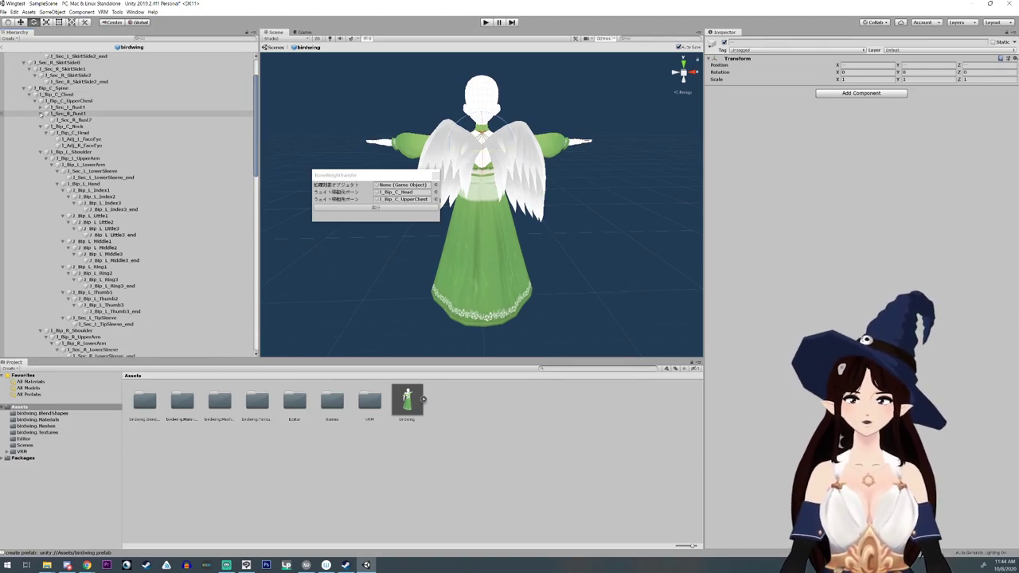
pyautogui.click(41, 114)
pyautogui.click(41, 120)
# - Try to run the head-to-upper-chest weight transfer with each of the two HairJoint bones as the target object
pyautogui.moveTo(40, 127); pyautogui.dragTo(410, 188)
pyautogui.click(62, 140)
pyautogui.click(376, 208)
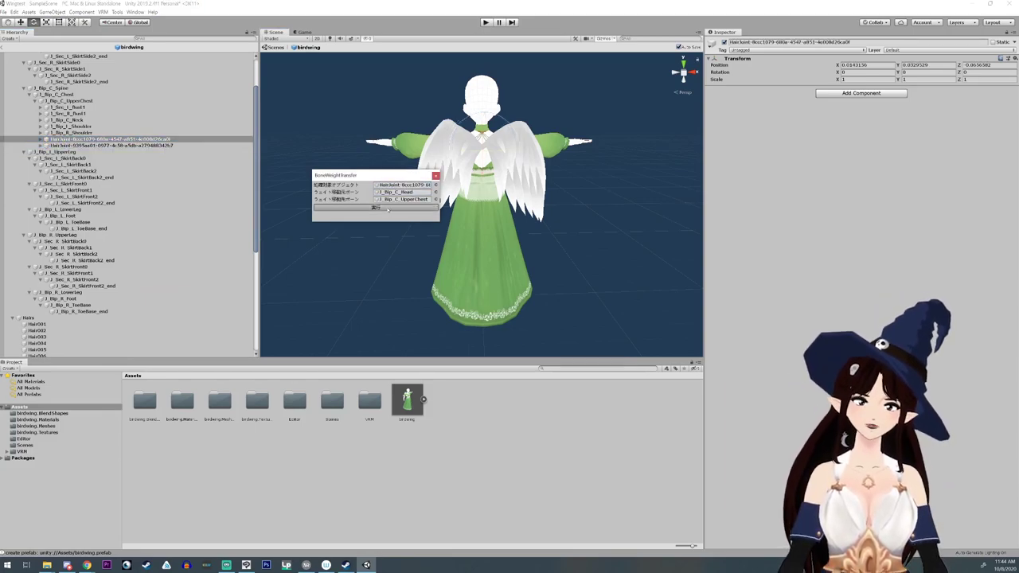
pyautogui.click(68, 145)
pyautogui.scroll(-5, 314, 168)
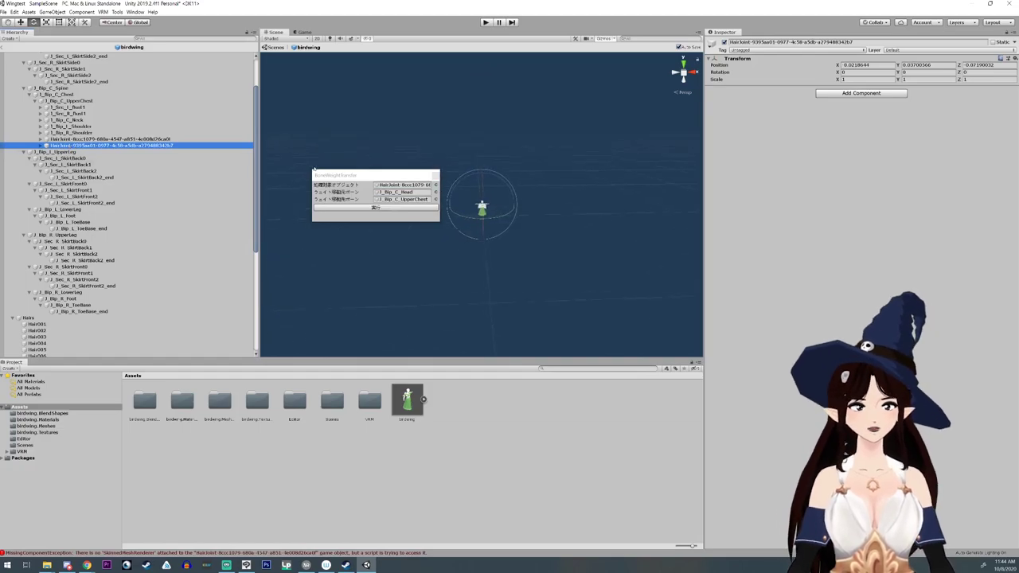
pyautogui.moveTo(105, 145); pyautogui.dragTo(382, 191)
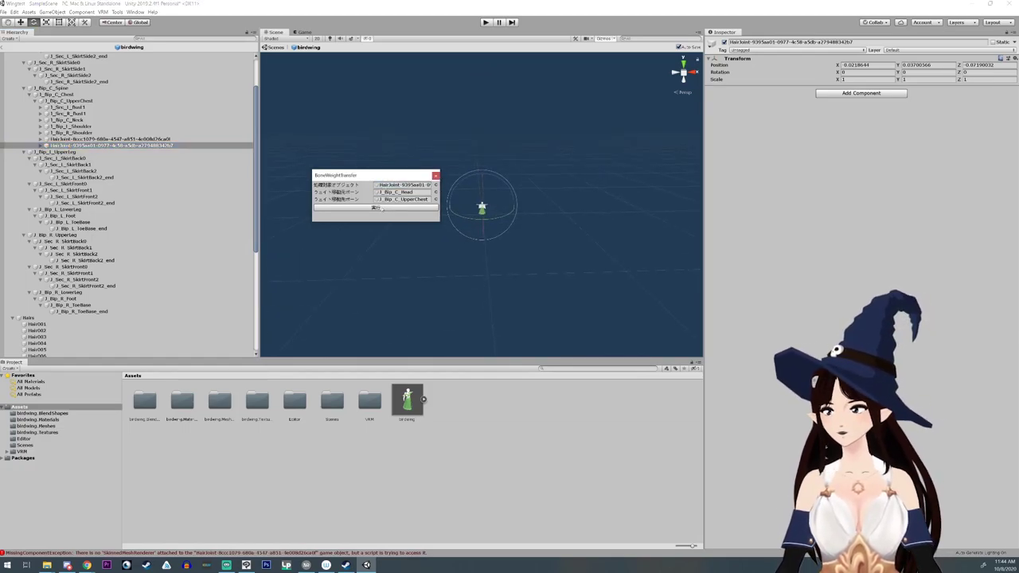
pyautogui.click(376, 208)
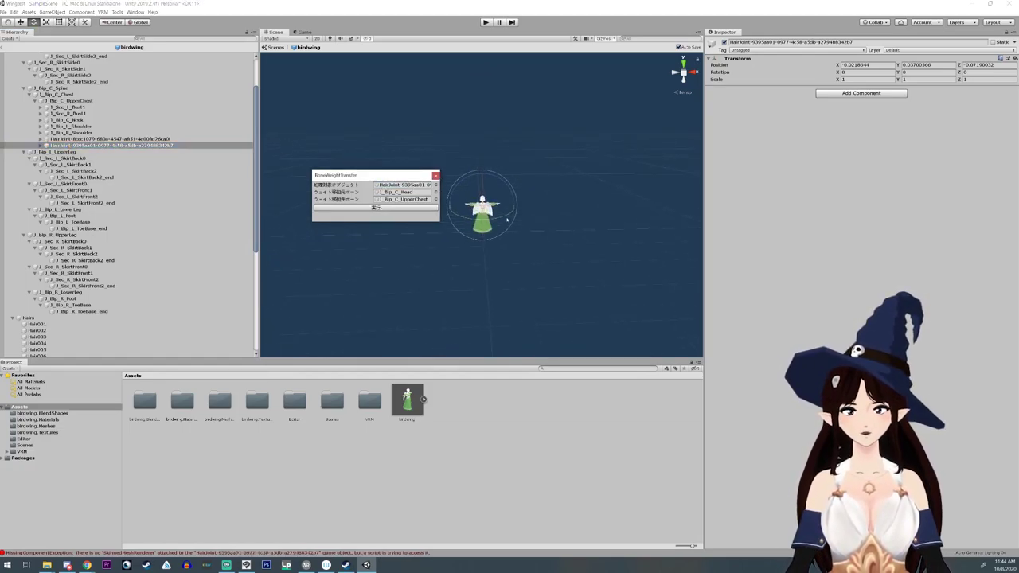
# - Transfer the bone weights of the hair meshes Hair001 through Hair011 from J_Bip_C_Head to J_Bip_C_UpperChest, one mesh at a time
pyautogui.scroll(-10, 63, 219)
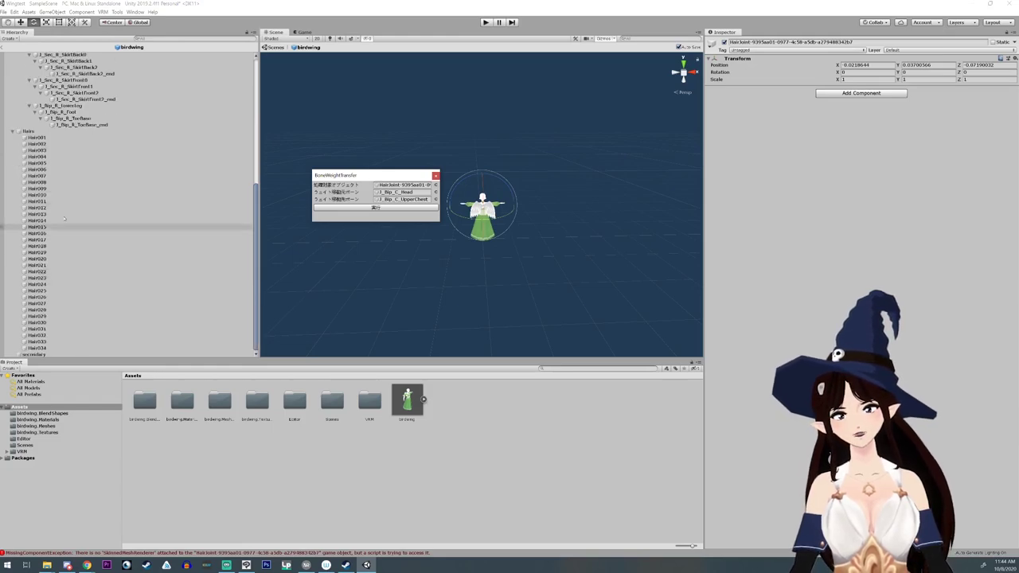
pyautogui.moveTo(38, 139); pyautogui.dragTo(390, 188)
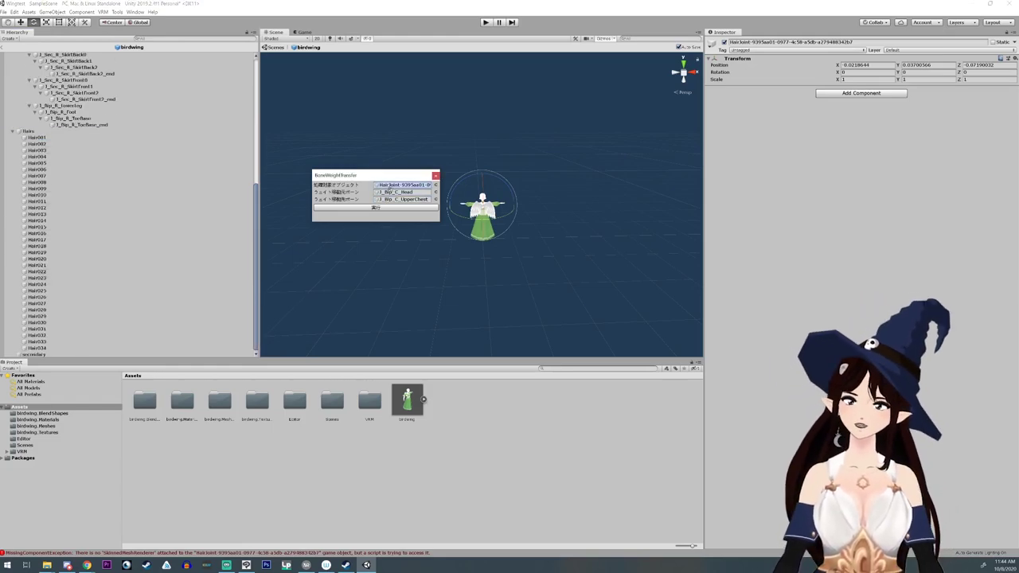
pyautogui.click(373, 208)
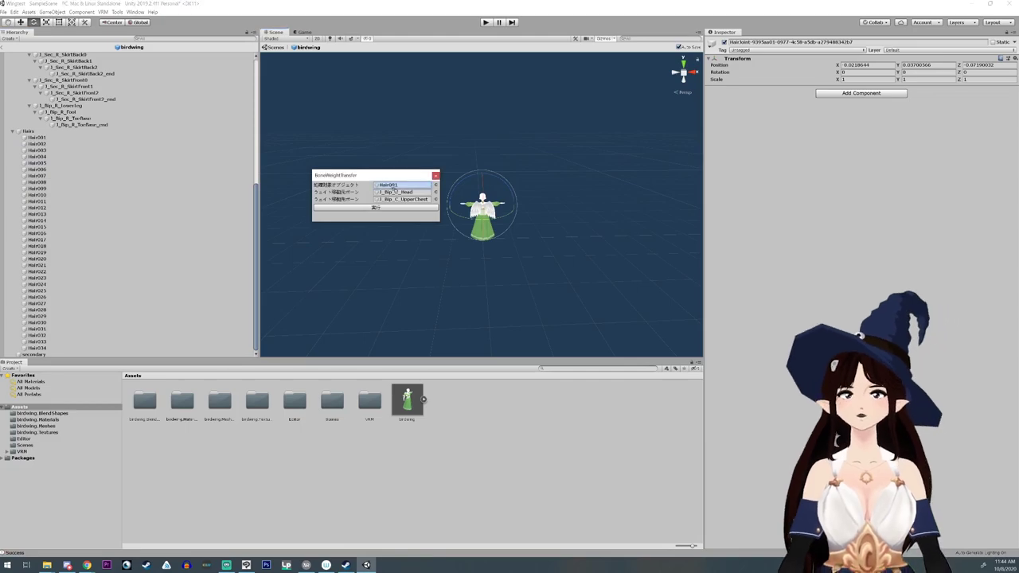
pyautogui.moveTo(38, 151); pyautogui.dragTo(410, 197)
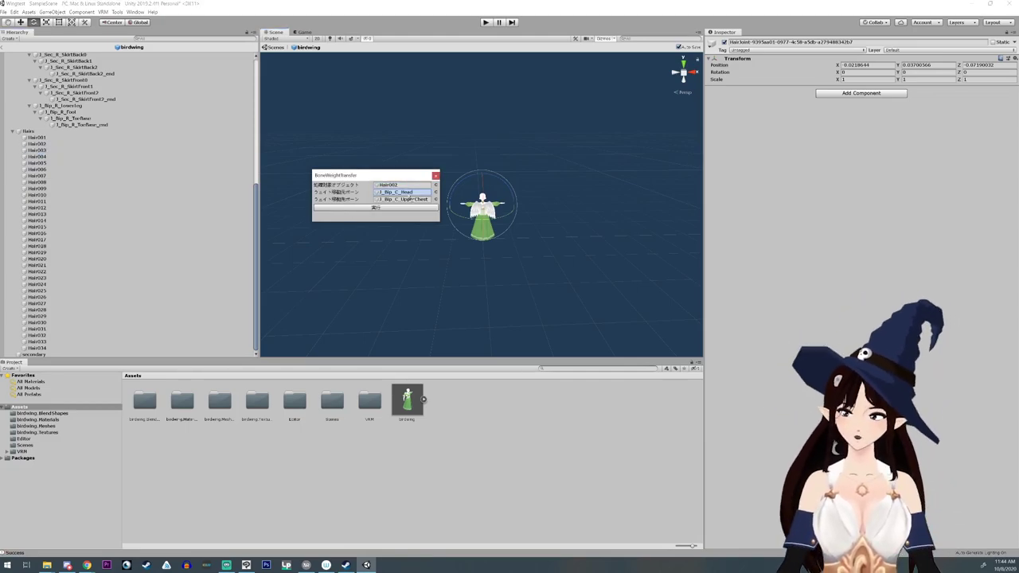
pyautogui.click(362, 208)
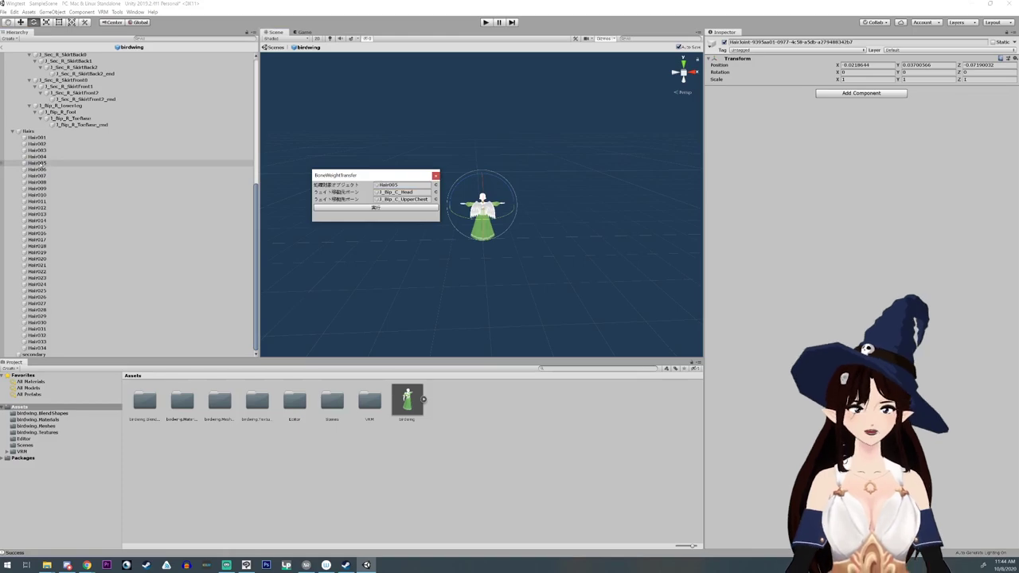
pyautogui.moveTo(40, 171); pyautogui.dragTo(400, 199)
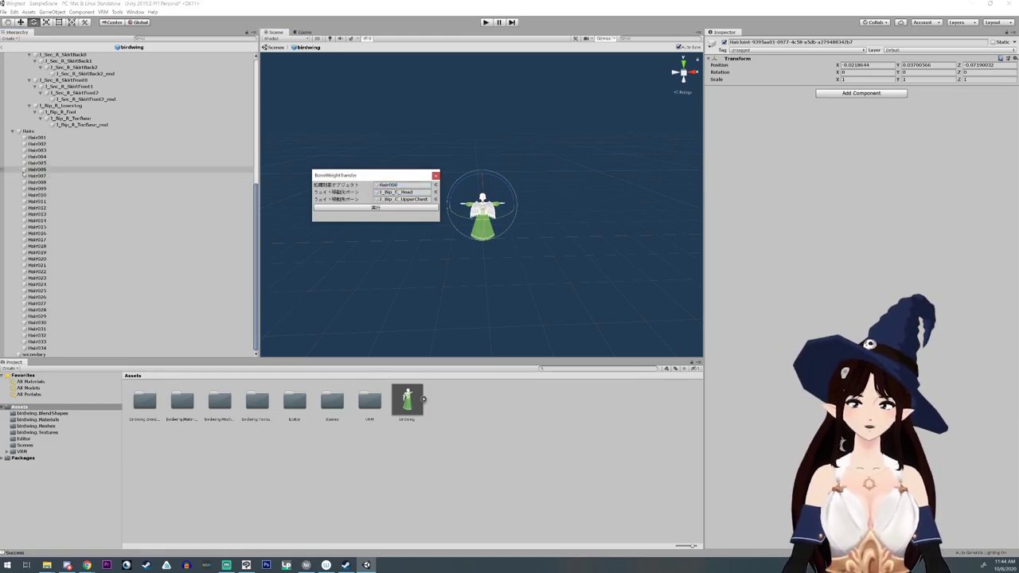
pyautogui.moveTo(39, 176); pyautogui.dragTo(390, 187)
pyautogui.click(376, 208)
pyautogui.moveTo(38, 182); pyautogui.dragTo(389, 187)
pyautogui.click(376, 208)
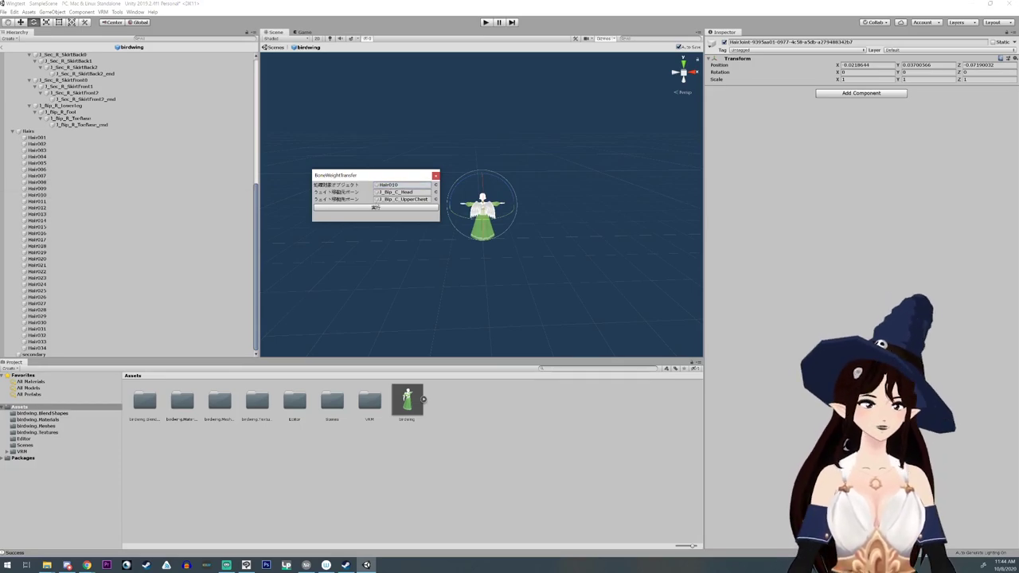
pyautogui.click(376, 207)
pyautogui.moveTo(38, 201); pyautogui.dragTo(338, 190)
pyautogui.moveTo(37, 201); pyautogui.dragTo(390, 186)
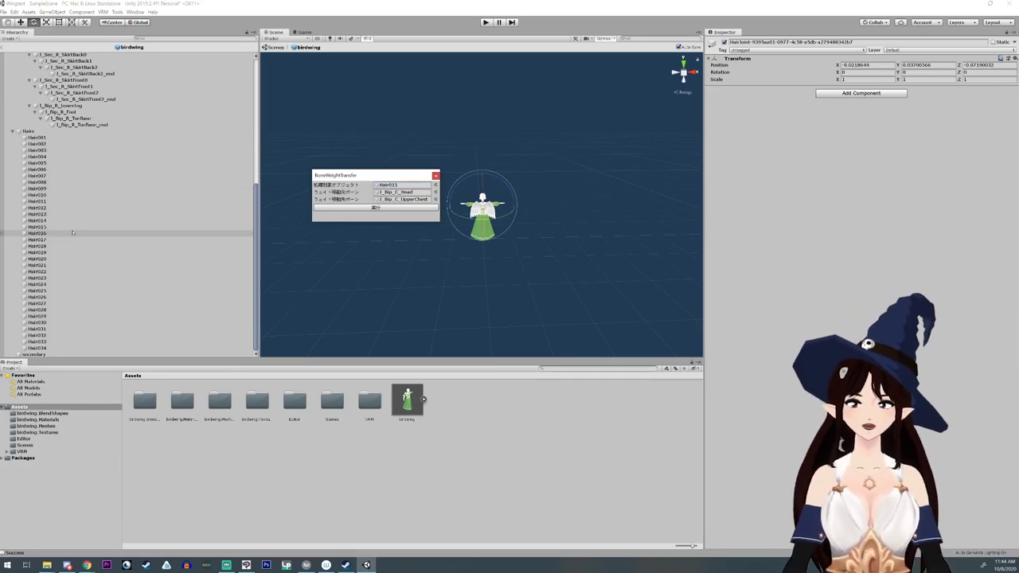
# - Run the head-to-upper-chest weight transfer on each of the hair meshes Hair012 through Hair021
pyautogui.moveTo(37, 209); pyautogui.dragTo(389, 187)
pyautogui.click(376, 208)
pyautogui.click(376, 208)
pyautogui.moveTo(33, 223); pyautogui.dragTo(394, 186)
pyautogui.click(376, 208)
pyautogui.click(375, 208)
pyautogui.click(376, 208)
pyautogui.moveTo(37, 241); pyautogui.dragTo(402, 188)
pyautogui.click(376, 207)
pyautogui.click(375, 208)
pyautogui.click(46, 249)
pyautogui.click(376, 208)
pyautogui.moveTo(38, 259); pyautogui.dragTo(388, 187)
pyautogui.click(376, 207)
pyautogui.click(376, 208)
# - Run the head-to-upper-chest weight transfer on each of the remaining hair meshes, Hair022 through Hair034
pyautogui.click(38, 272)
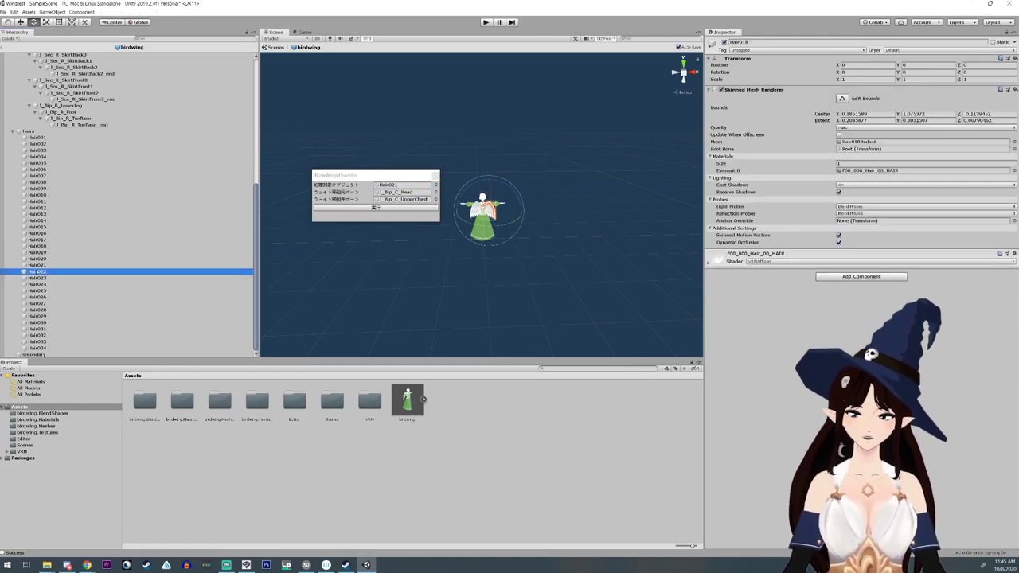
pyautogui.moveTo(38, 272); pyautogui.dragTo(388, 187)
pyautogui.click(376, 207)
pyautogui.moveTo(38, 279); pyautogui.dragTo(388, 185)
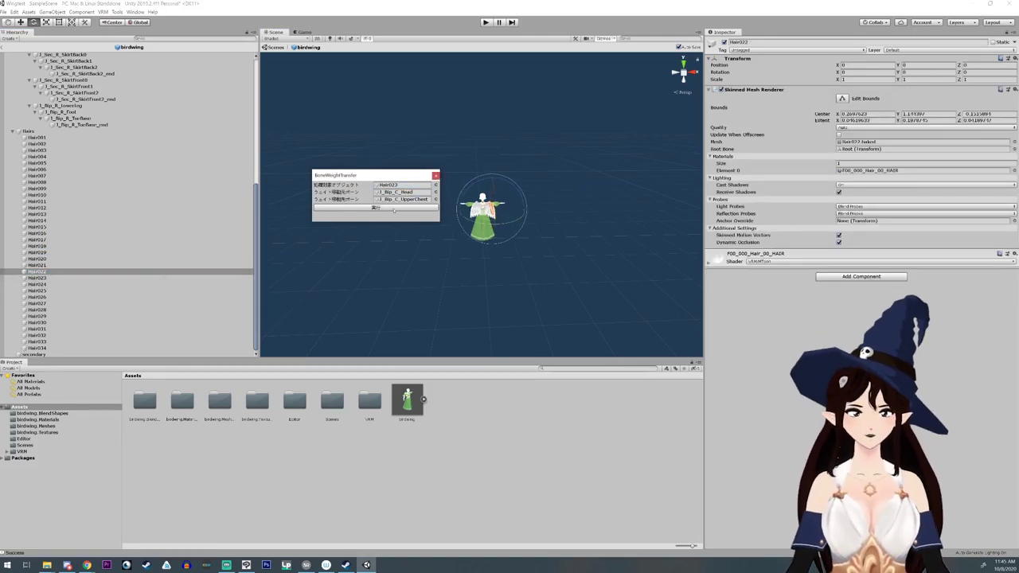
pyautogui.moveTo(36, 285); pyautogui.dragTo(390, 188)
pyautogui.click(375, 208)
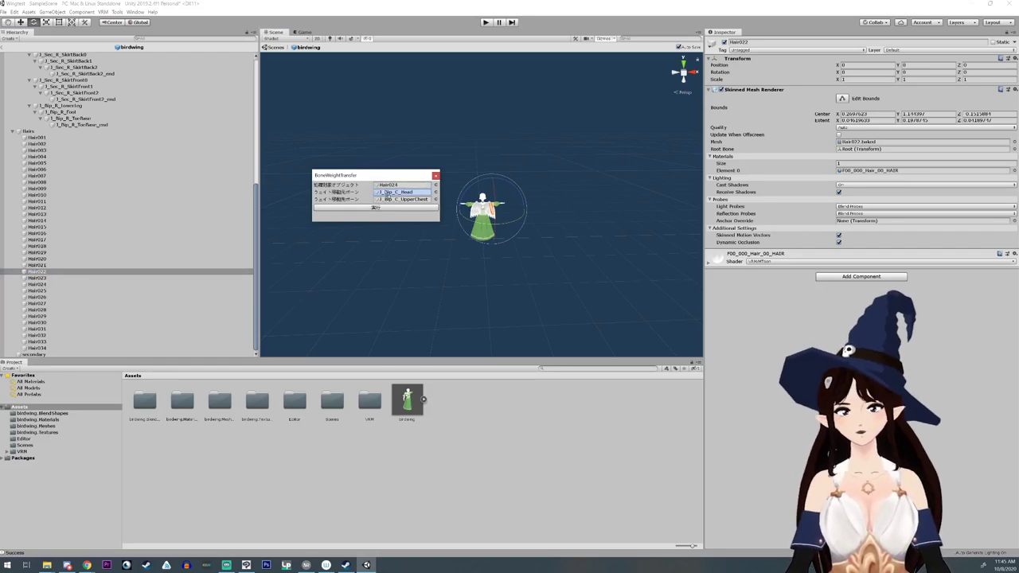
pyautogui.click(376, 207)
pyautogui.click(35, 293)
pyautogui.click(376, 208)
pyautogui.moveTo(37, 298); pyautogui.dragTo(406, 187)
pyautogui.click(376, 208)
pyautogui.click(376, 208)
pyautogui.moveTo(36, 342); pyautogui.dragTo(401, 187)
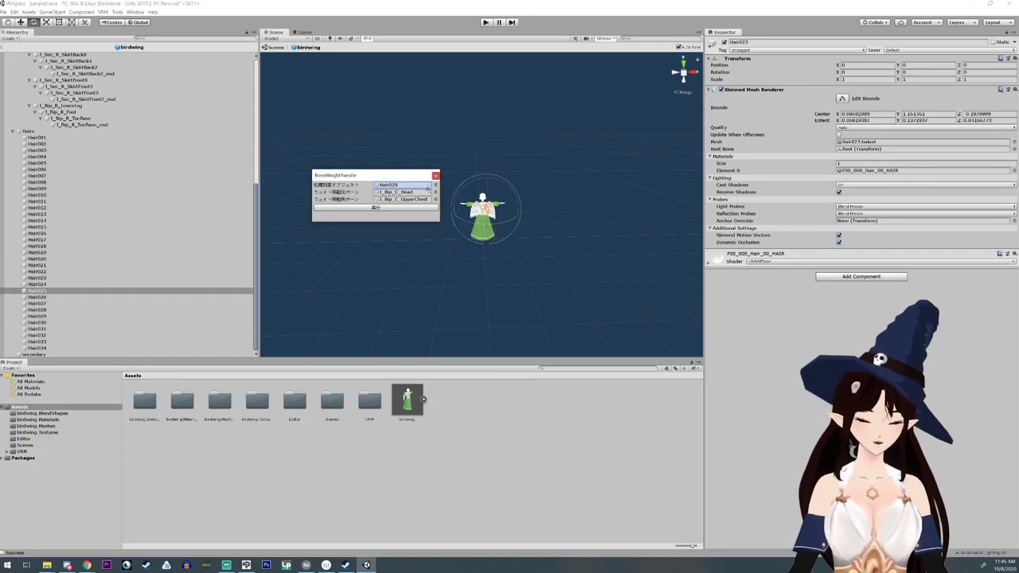
pyautogui.click(386, 208)
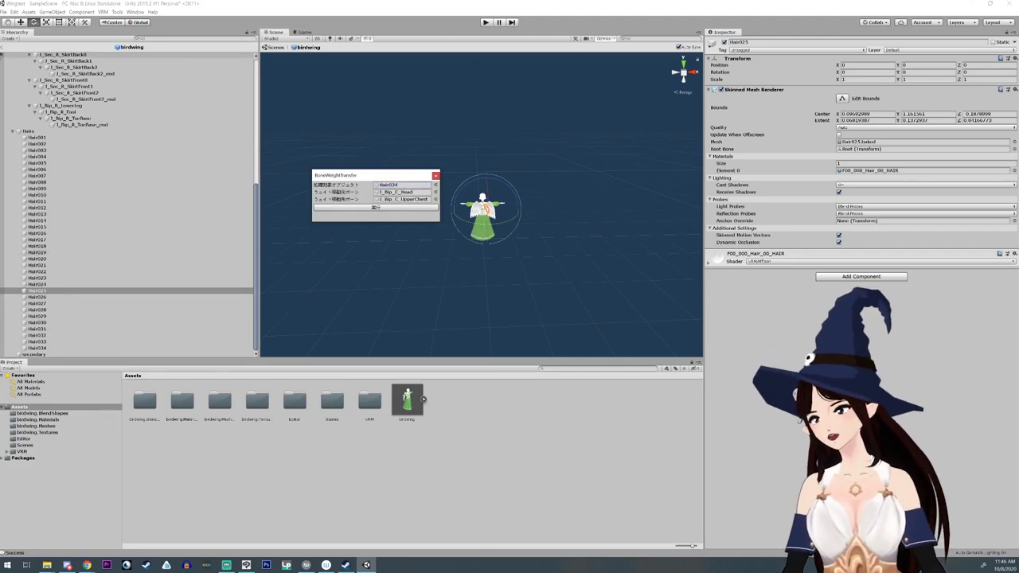
pyautogui.scroll(4, 40, 114)
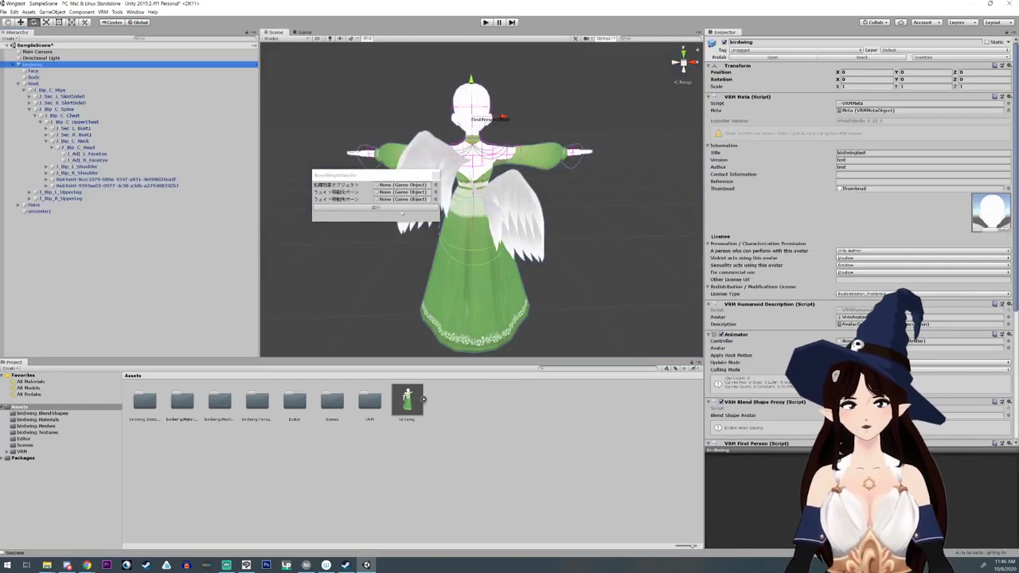
# - Raise the HairJoint-9395aa01 wing bone to about Y 0.031 to level the wings, and move the BoneWeightTransfer window clear of the model
pyautogui.scroll(5, 489, 222)
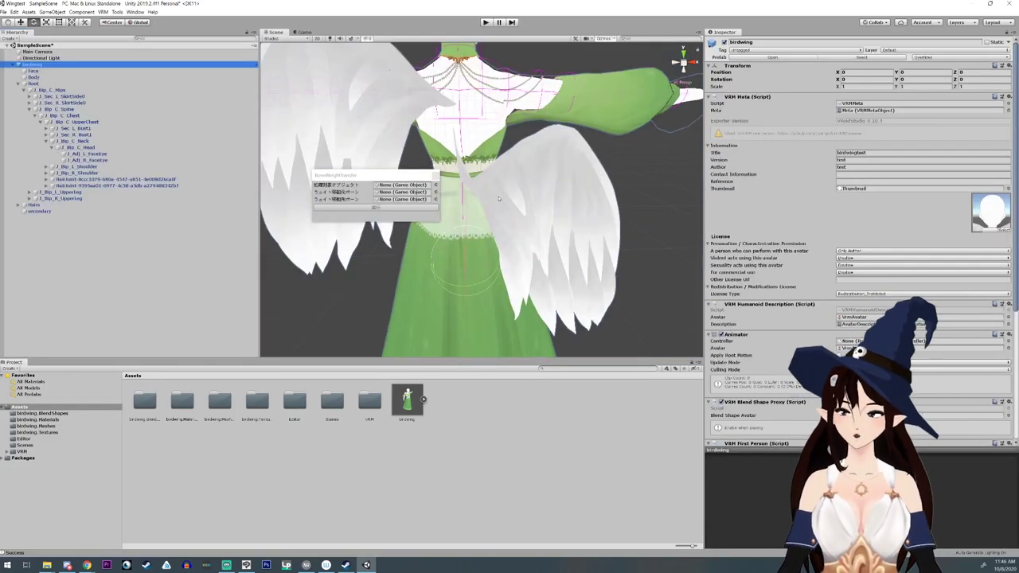
pyautogui.click(204, 185)
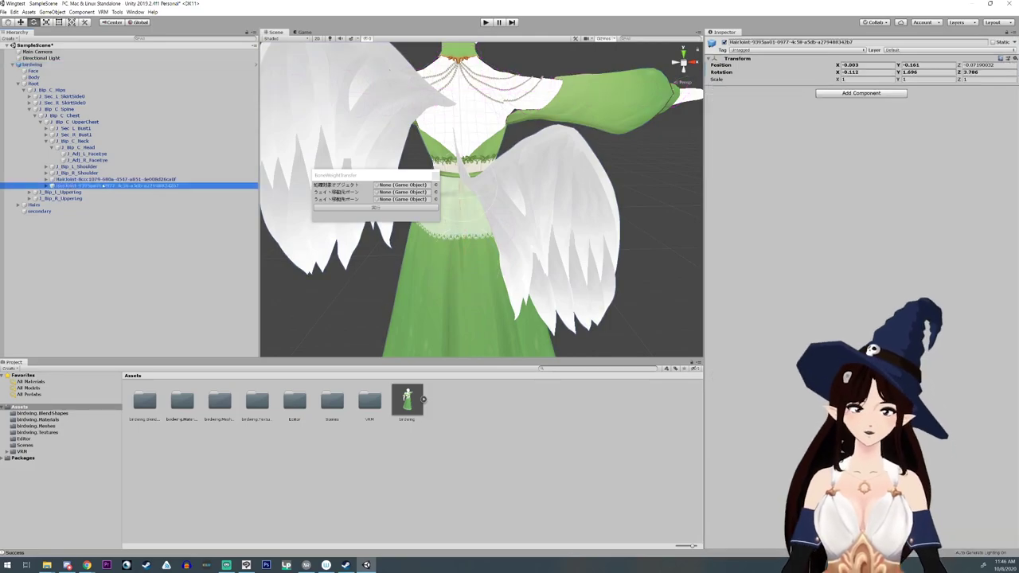
pyautogui.click(48, 23)
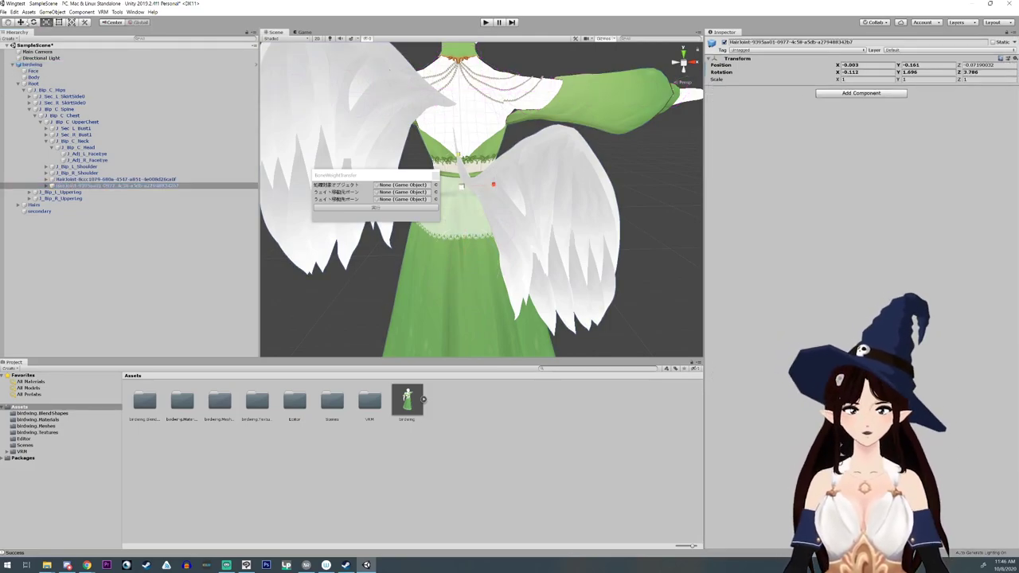
pyautogui.press('w')
pyautogui.moveTo(466, 154); pyautogui.dragTo(461, 117)
pyautogui.scroll(-5, 488, 174)
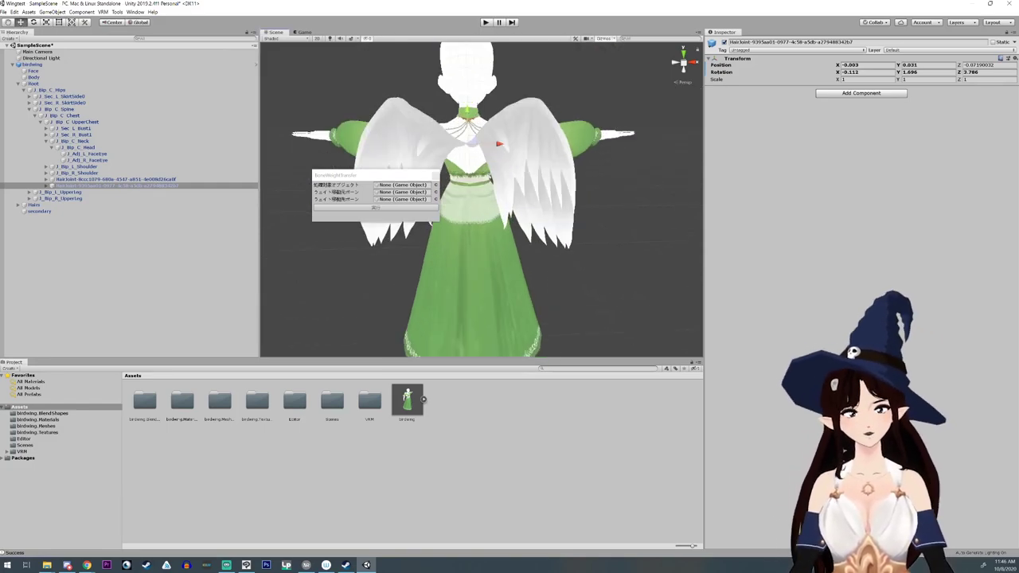
pyautogui.keyDown('alt'); pyautogui.moveTo(488, 173); pyautogui.dragTo(507, 225); pyautogui.keyUp('alt')
pyautogui.moveTo(397, 176); pyautogui.dragTo(868, 215)
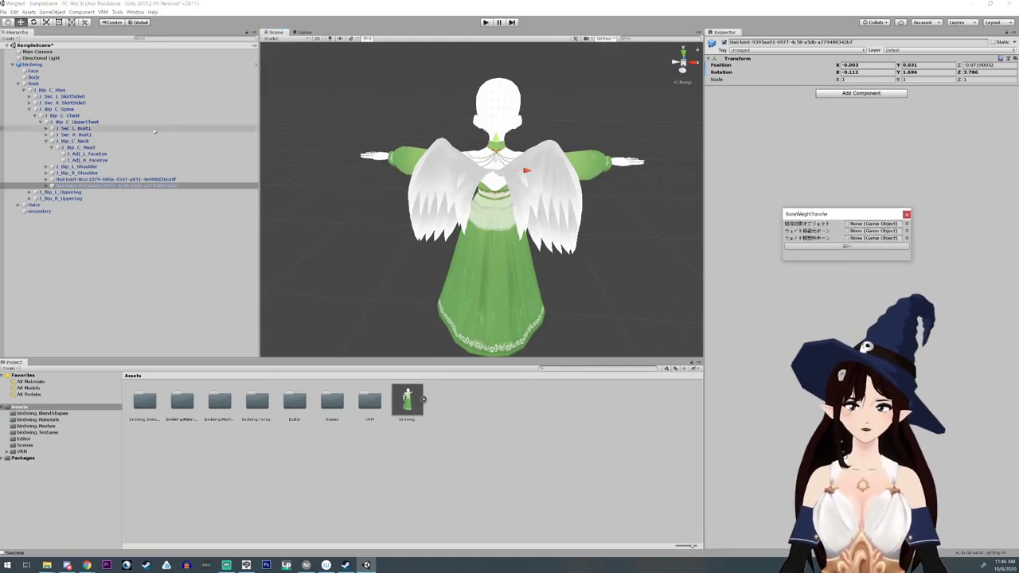
# - Run the scene in play mode and rotate J_Bip_C_Head by about -15° in Y, checking the wings from behind and in front
pyautogui.click(486, 22)
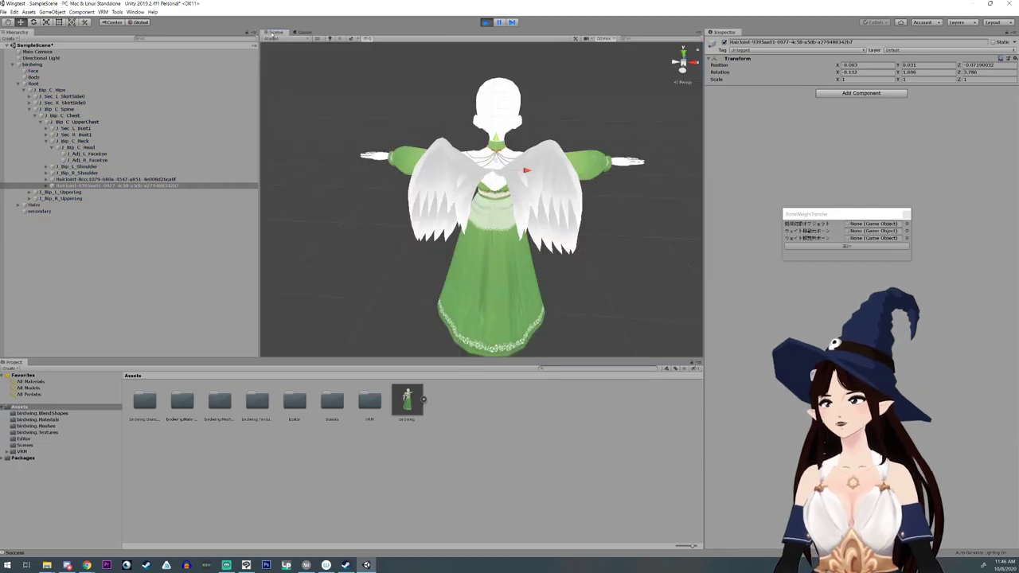
pyautogui.click(56, 90)
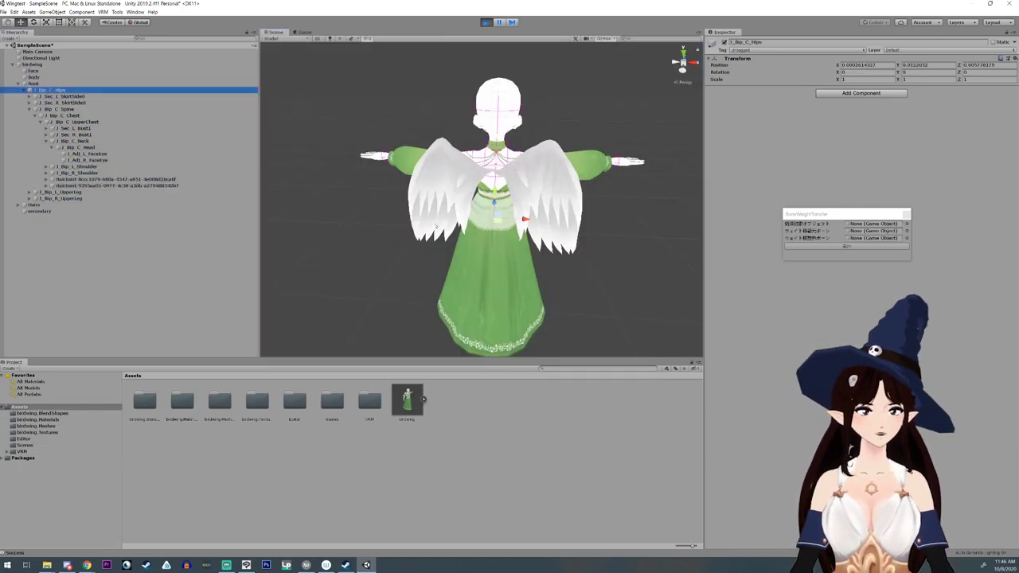
pyautogui.click(34, 22)
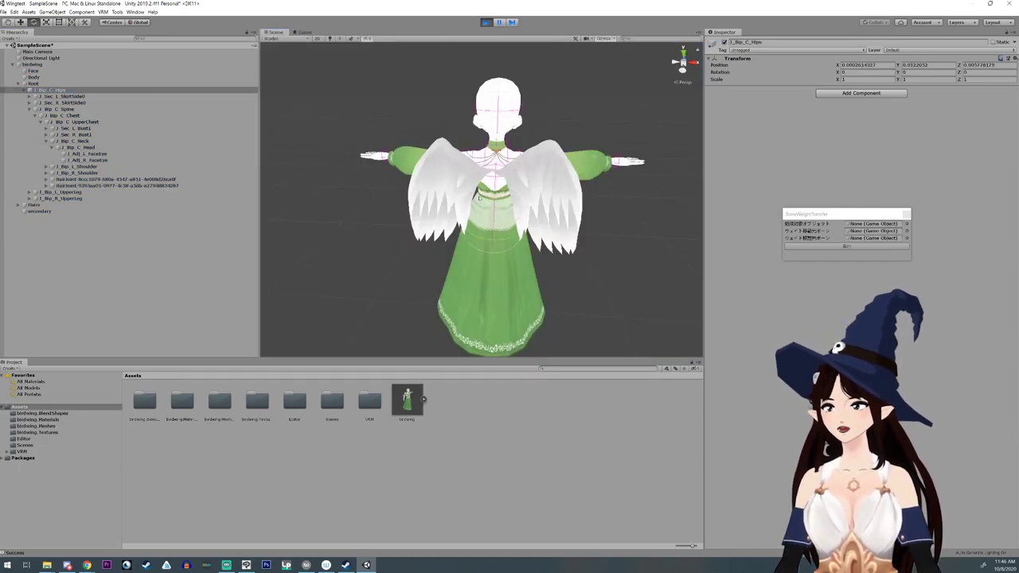
pyautogui.click(494, 85)
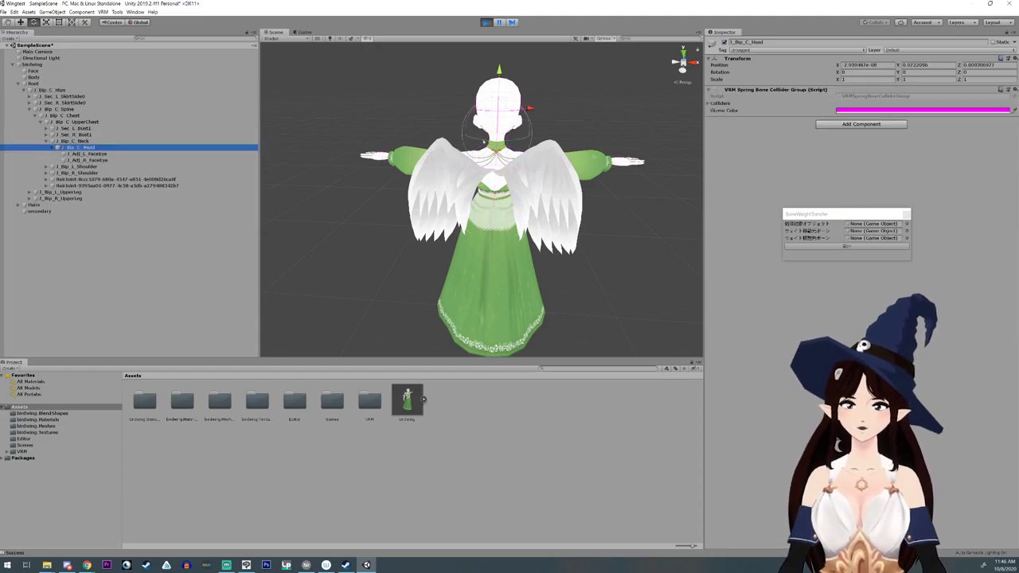
pyautogui.moveTo(484, 141); pyautogui.dragTo(509, 158)
pyautogui.keyDown('alt'); pyautogui.moveTo(438, 246); pyautogui.dragTo(257, 258); pyautogui.keyUp('alt')
pyautogui.moveTo(257, 257); pyautogui.dragTo(523, 244, button='right')
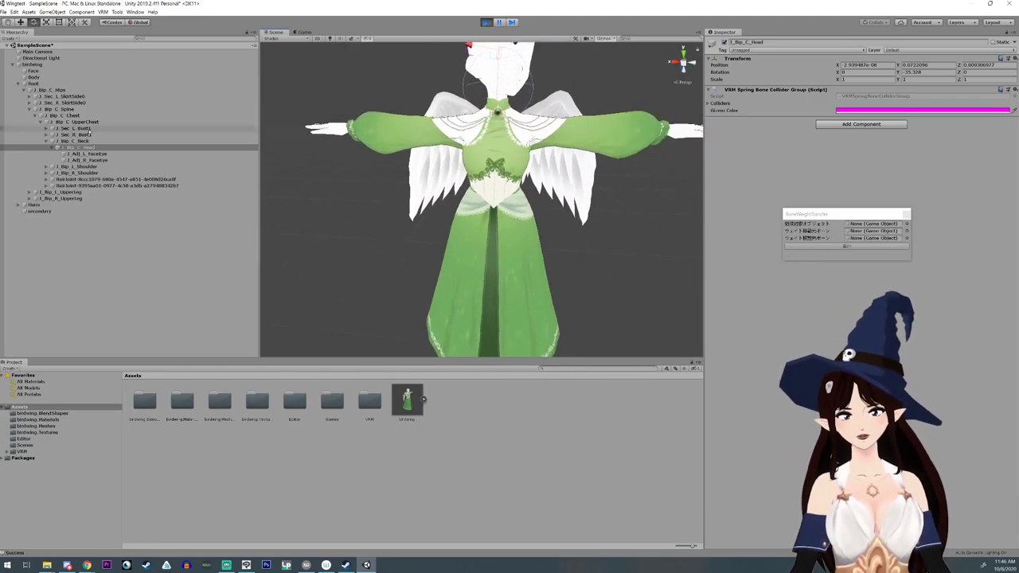
# - Rotate J_Bip_C_Hips slightly around Z and Y to test the wing sway, and stop play mode
pyautogui.click(54, 90)
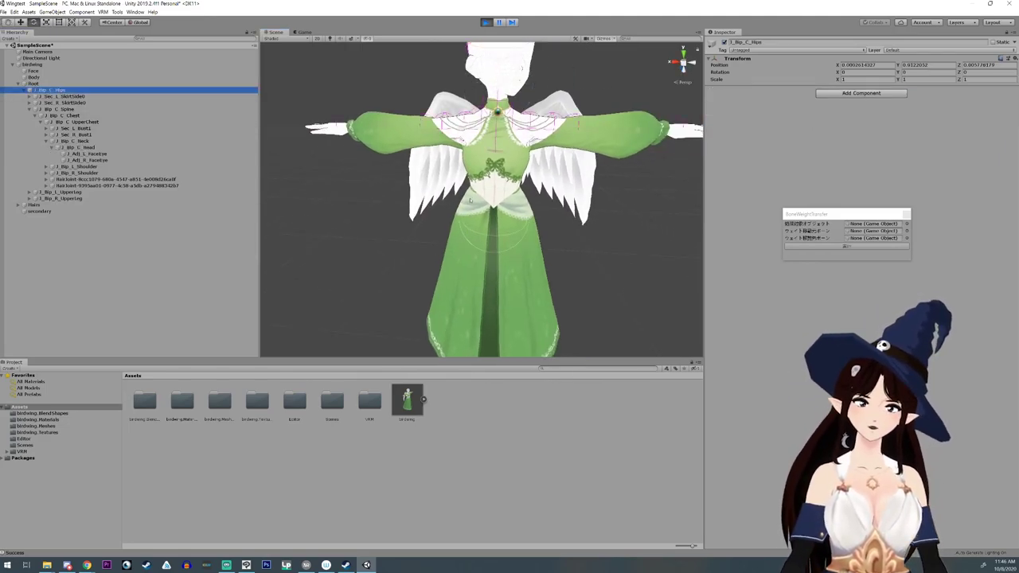
pyautogui.moveTo(469, 201)
pyautogui.mouseDown()
pyautogui.moveTo(483, 190)
pyautogui.moveTo(473, 200)
pyautogui.mouseUp()
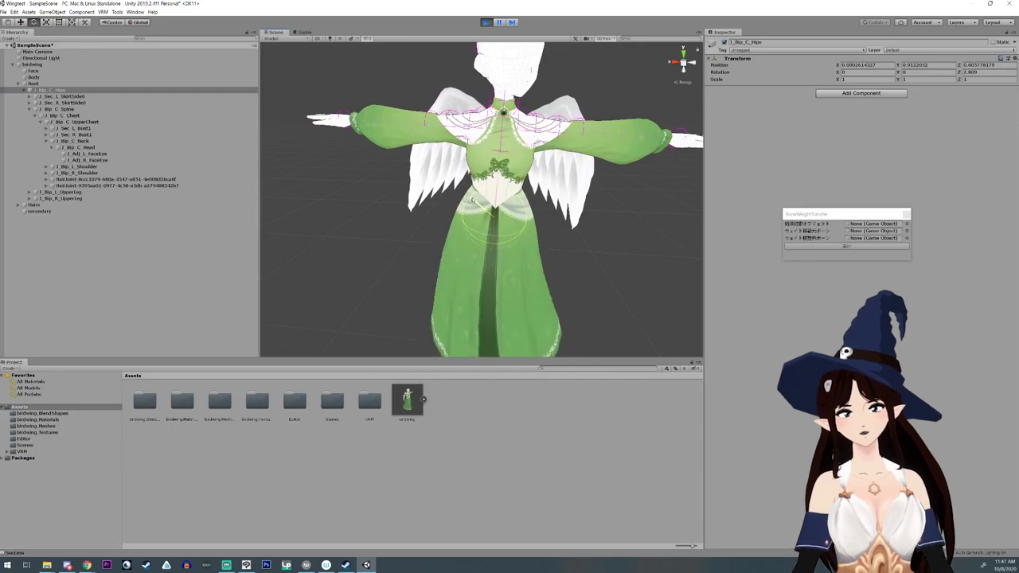
pyautogui.moveTo(487, 236)
pyautogui.mouseDown()
pyautogui.moveTo(505, 235)
pyautogui.moveTo(468, 232)
pyautogui.moveTo(487, 235)
pyautogui.moveTo(452, 249)
pyautogui.moveTo(451, 267)
pyautogui.moveTo(497, 242)
pyautogui.moveTo(487, 239)
pyautogui.mouseUp()
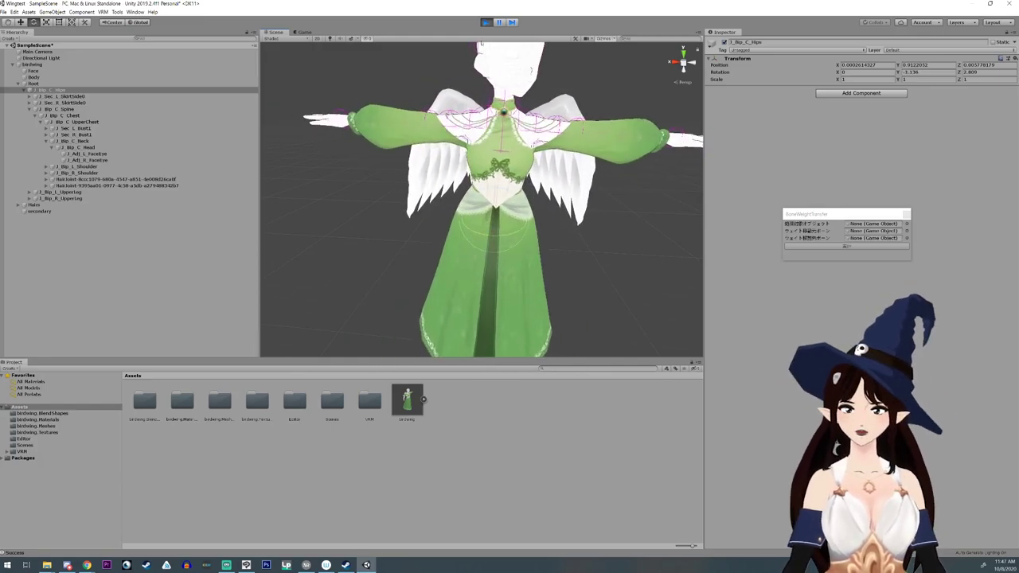
pyautogui.hotkey('ctrl', 'p')
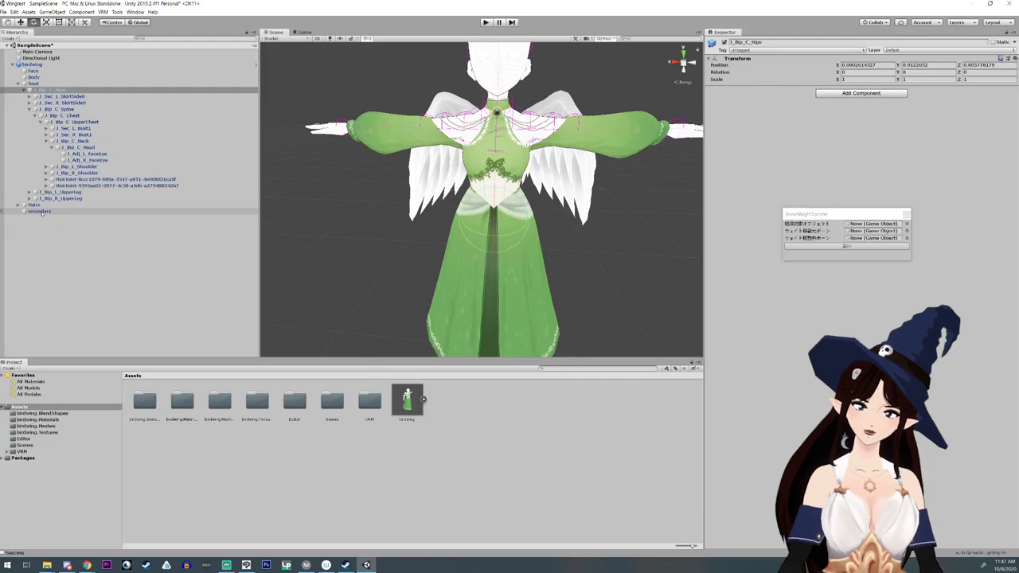
# - On the secondary object, set the two HairJoint spring bones' Stiffness Force to about 1.33 and 1.37, and the first one's Drag Force to about 0.185
pyautogui.click(40, 211)
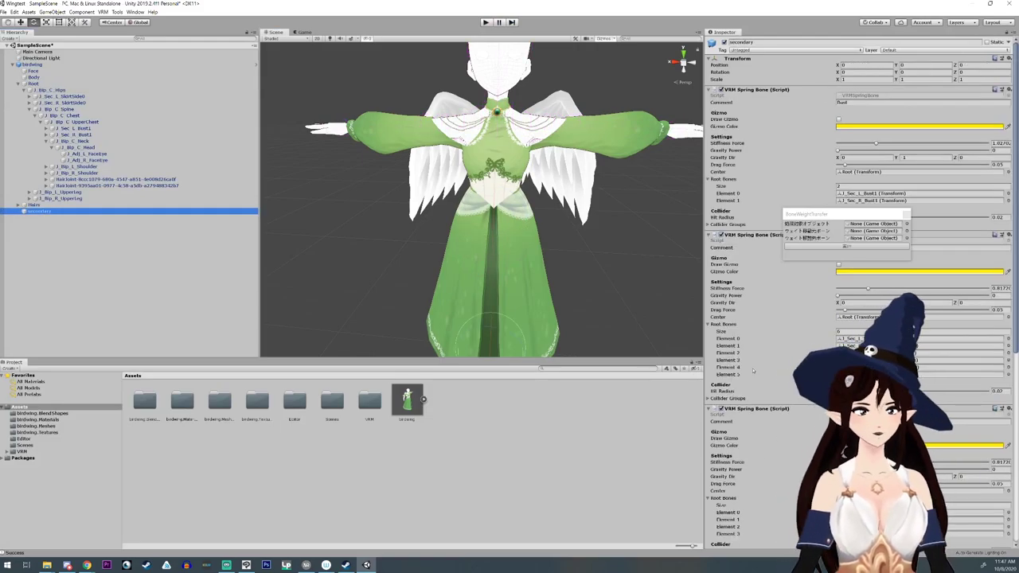
pyautogui.scroll(-10, 753, 370)
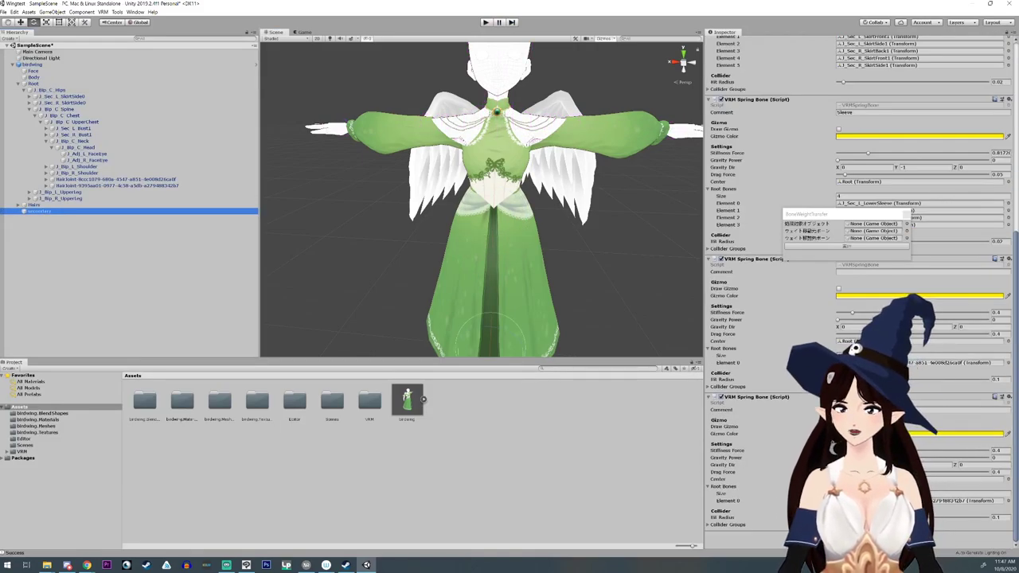
pyautogui.moveTo(852, 313); pyautogui.dragTo(885, 312)
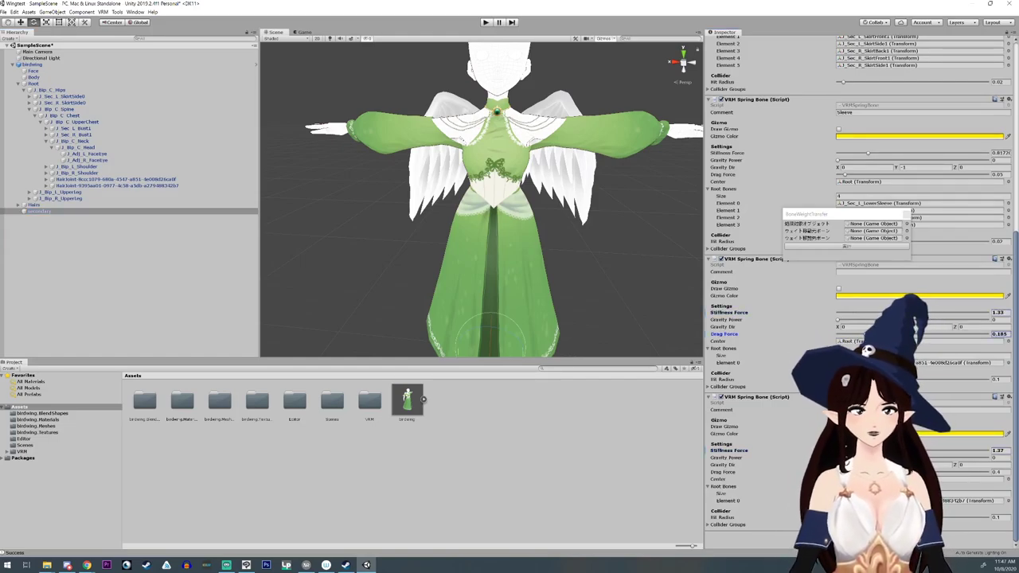
# - Play the scene again, rotate J_Bip_C_Hips in several directions to check the stiffer wing motion, then stop playback and clear the selection
pyautogui.click(486, 22)
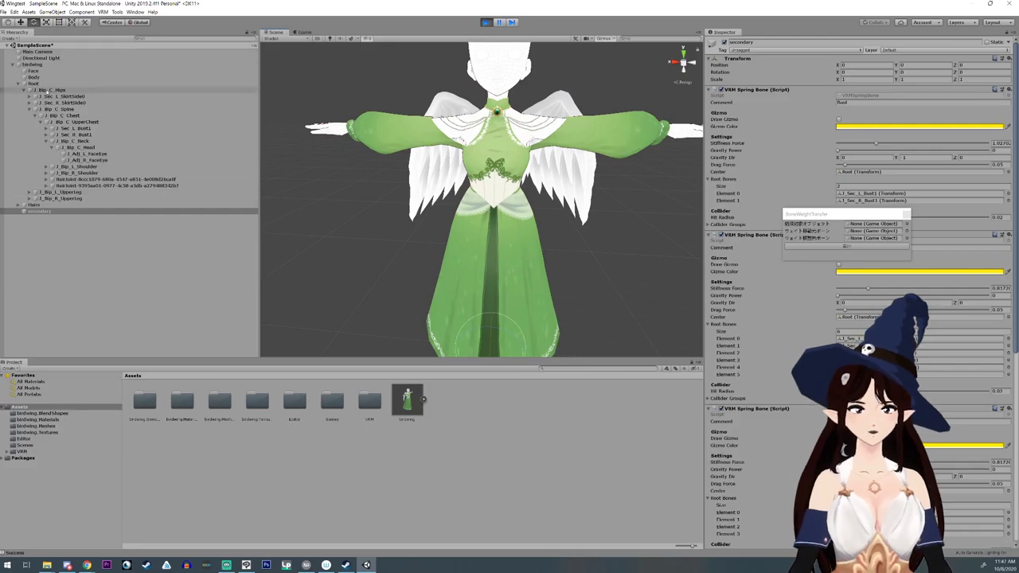
pyautogui.click(48, 91)
pyautogui.moveTo(474, 232)
pyautogui.mouseDown()
pyautogui.moveTo(514, 236)
pyautogui.moveTo(466, 234)
pyautogui.moveTo(509, 234)
pyautogui.moveTo(479, 226)
pyautogui.mouseUp()
pyautogui.moveTo(472, 191); pyautogui.dragTo(482, 247)
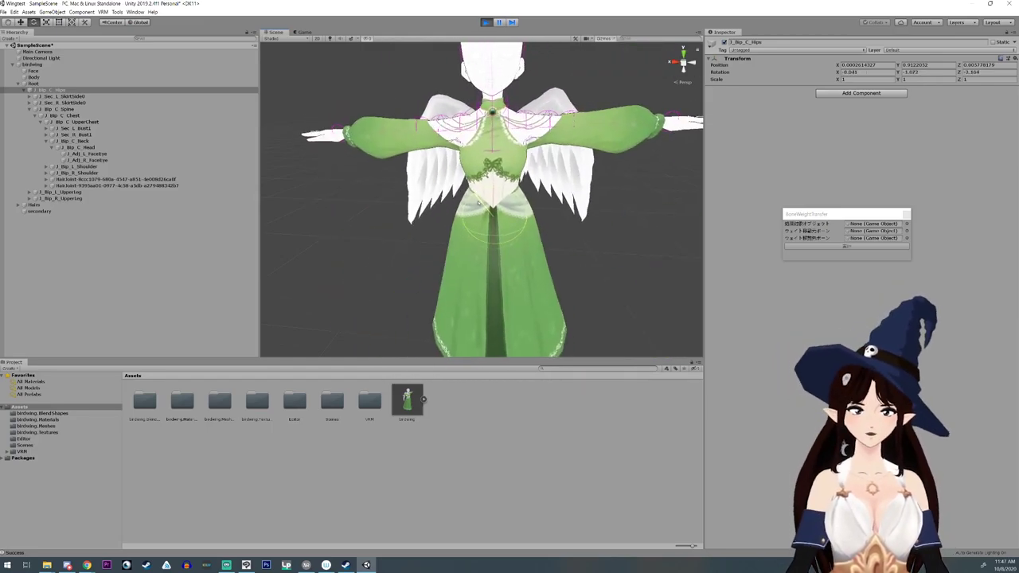
pyautogui.scroll(-6, 483, 248)
pyautogui.click(486, 21)
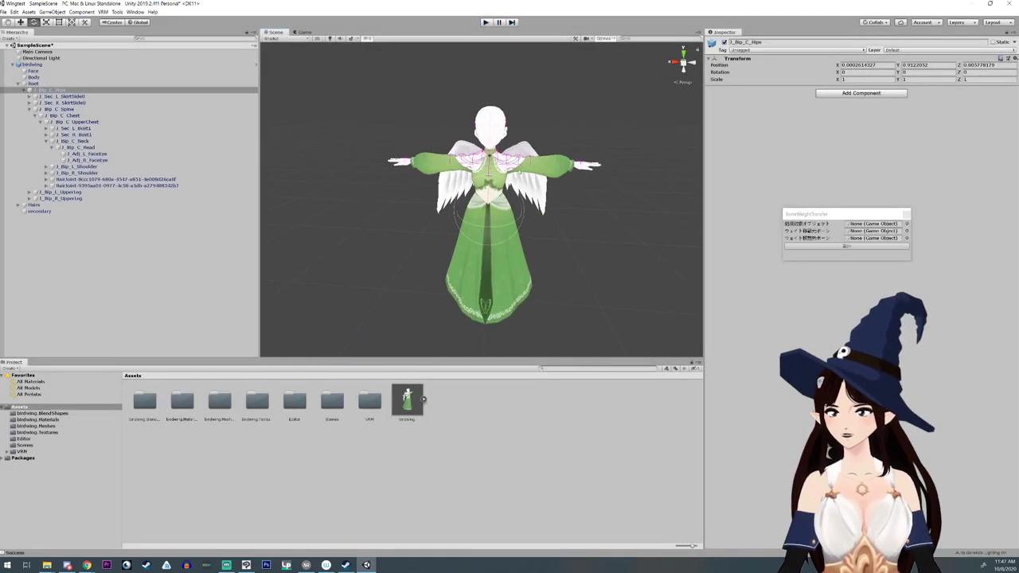
pyautogui.scroll(3, 531, 253)
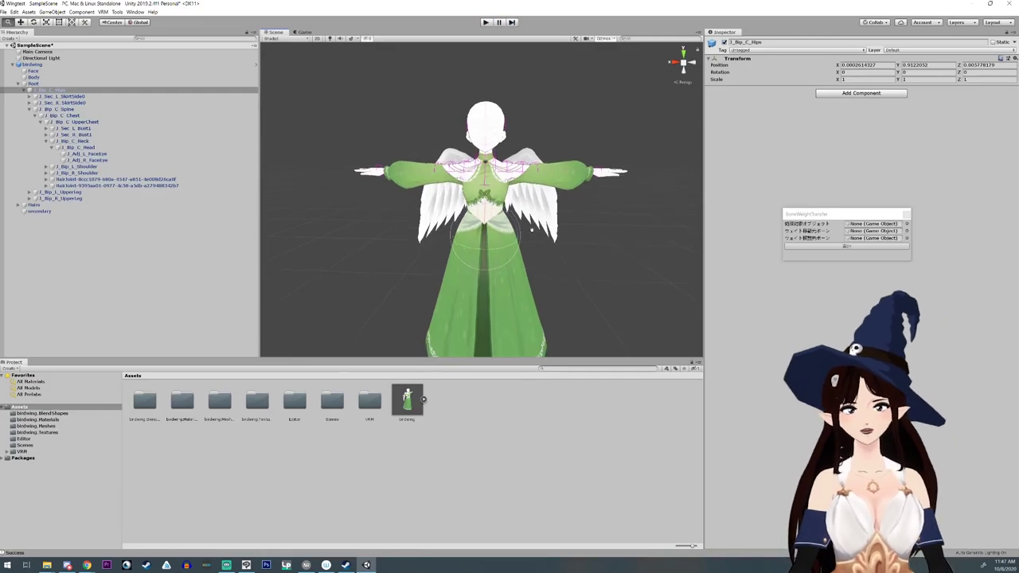
pyautogui.click(548, 271)
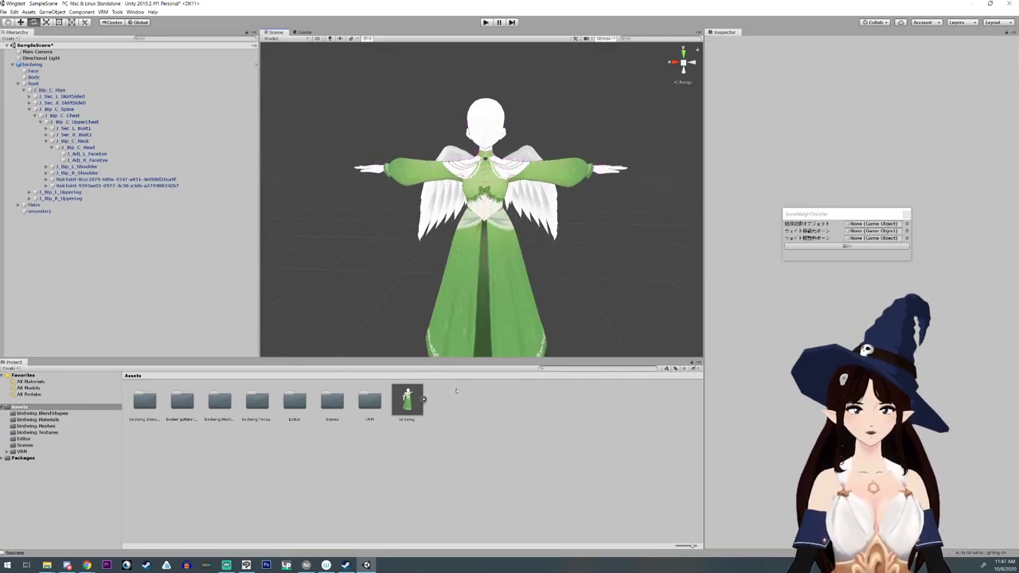